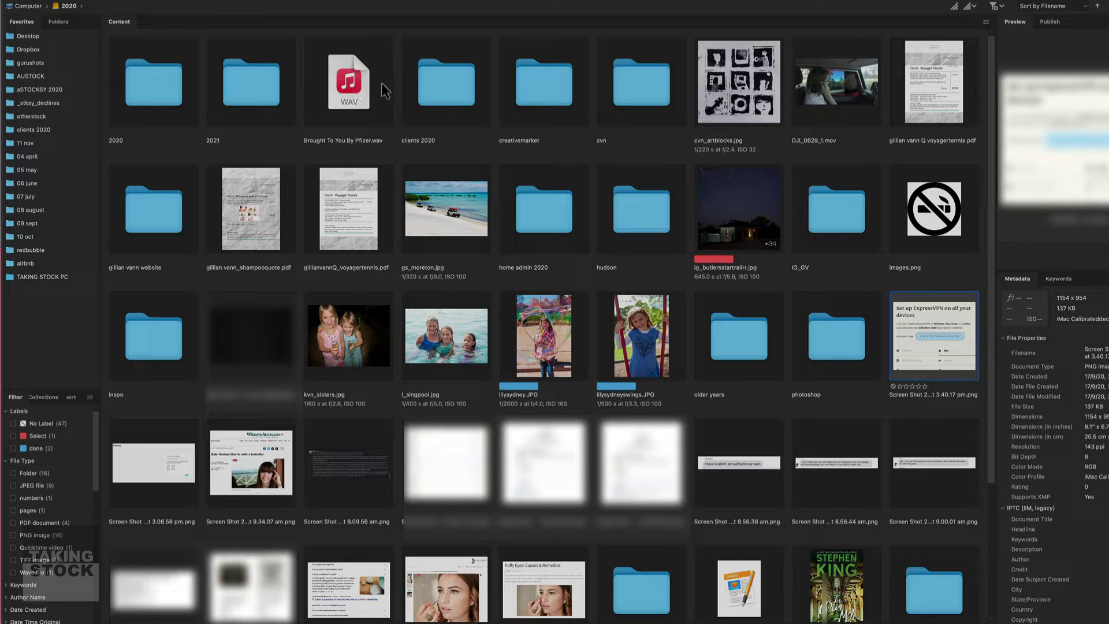
# Show the drives at the Computer level.
pyautogui.click(29, 7)
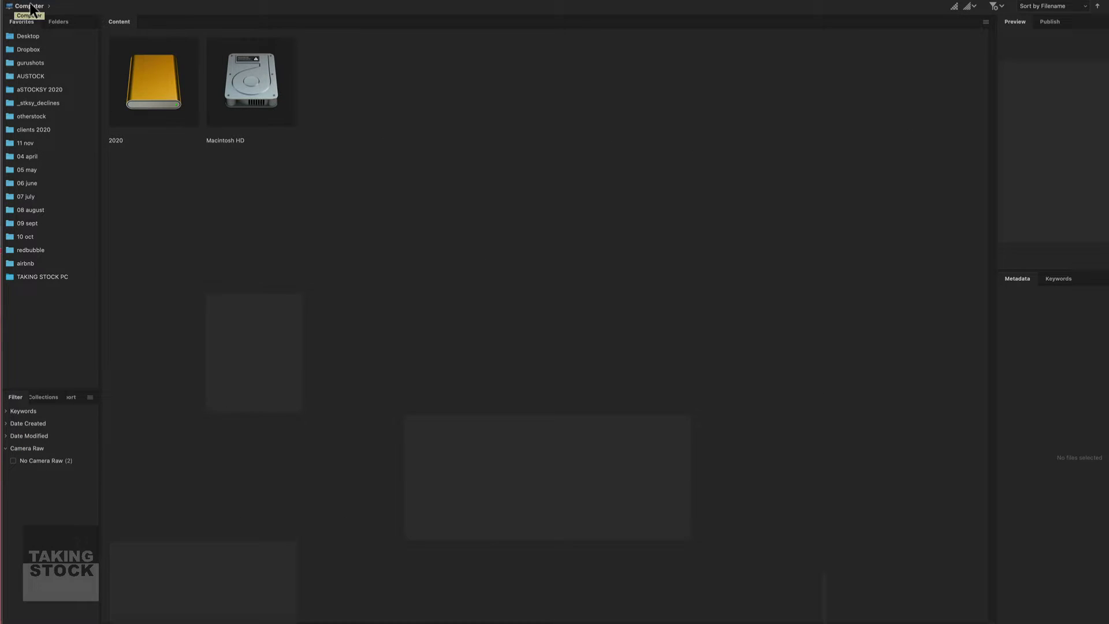
# Switch to the web browser, skip ahead through the Adobe Bridge introduction video and look further down the page.
pyautogui.press('super+Tab')
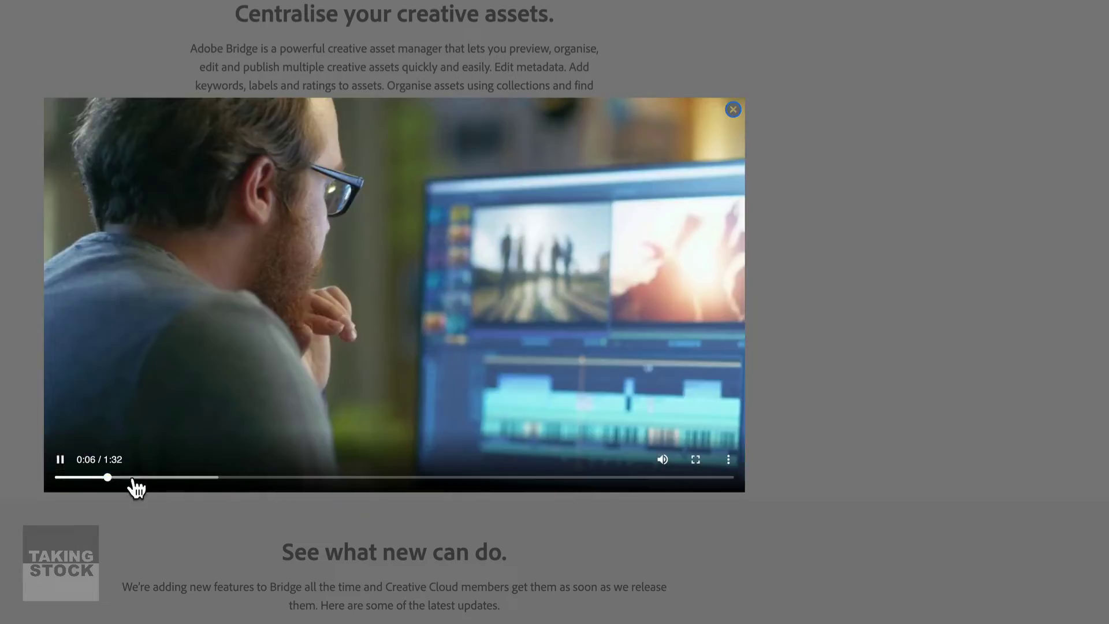
pyautogui.moveTo(132, 479); pyautogui.dragTo(224, 496)
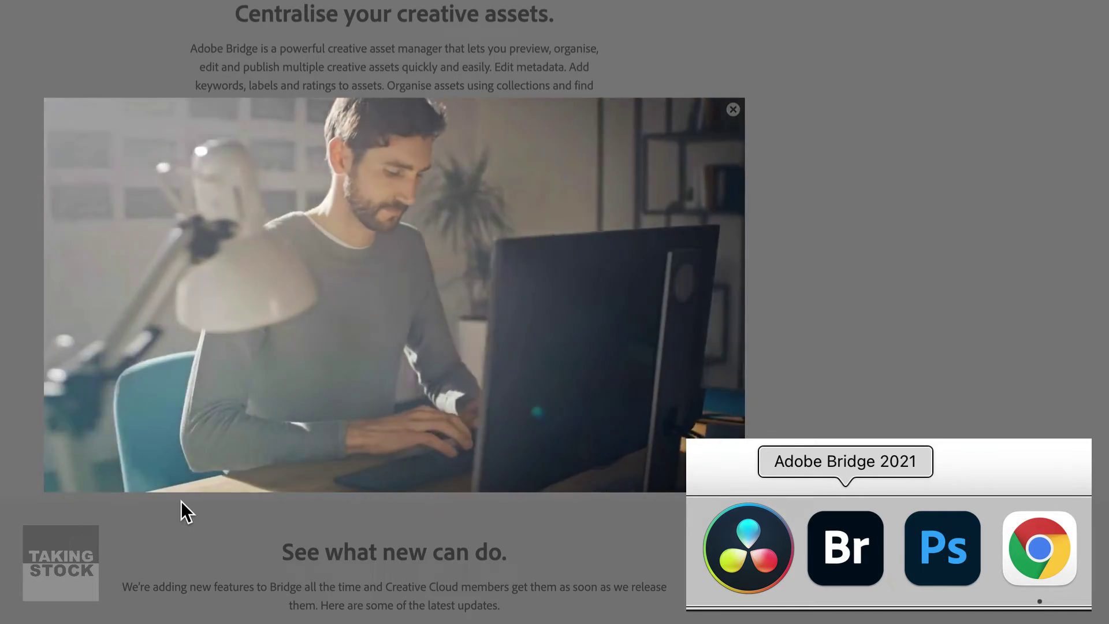
pyautogui.moveTo(166, 468)
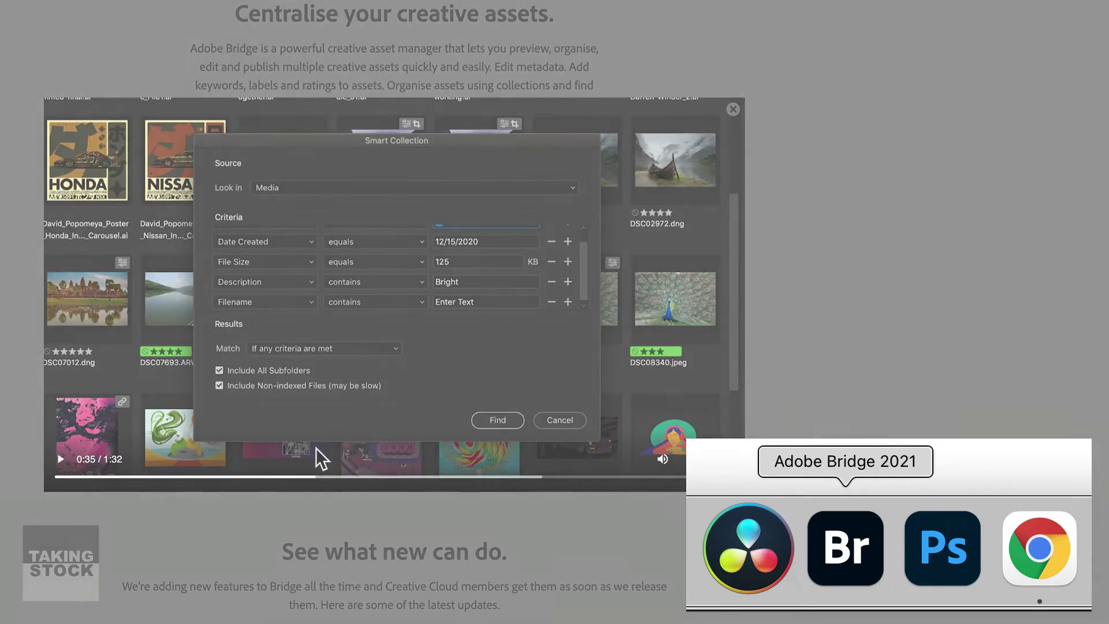
pyautogui.click(61, 460)
pyautogui.press('Escape')
pyautogui.scroll(-9, 555, 311)
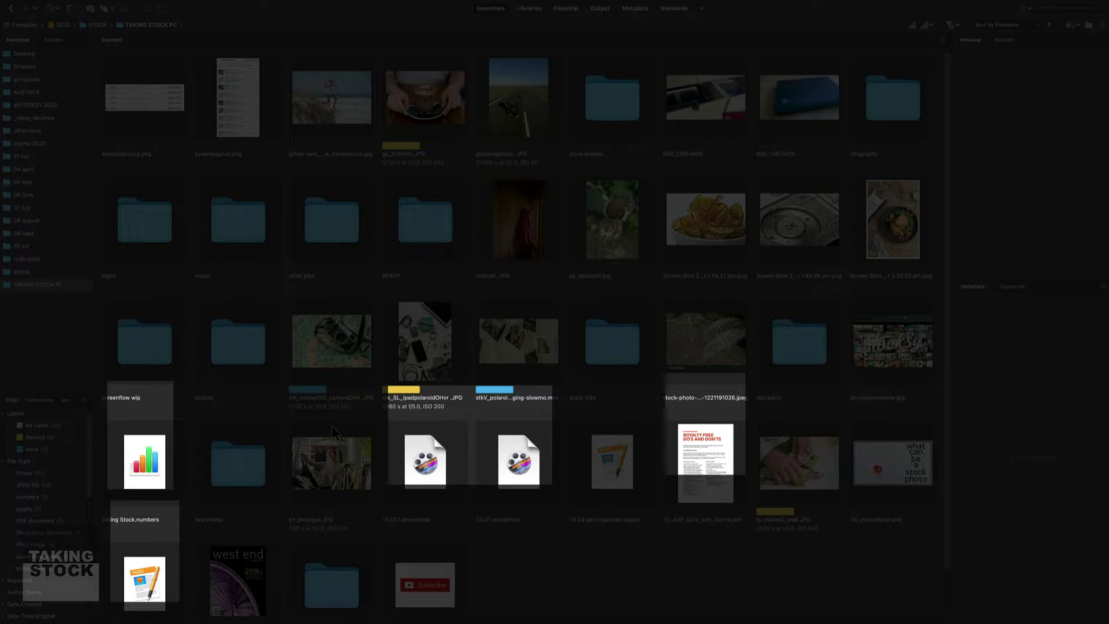
# Look through the files in the TAKING STOCK PC favourite folder.
pyautogui.scroll(-1, 331, 425)
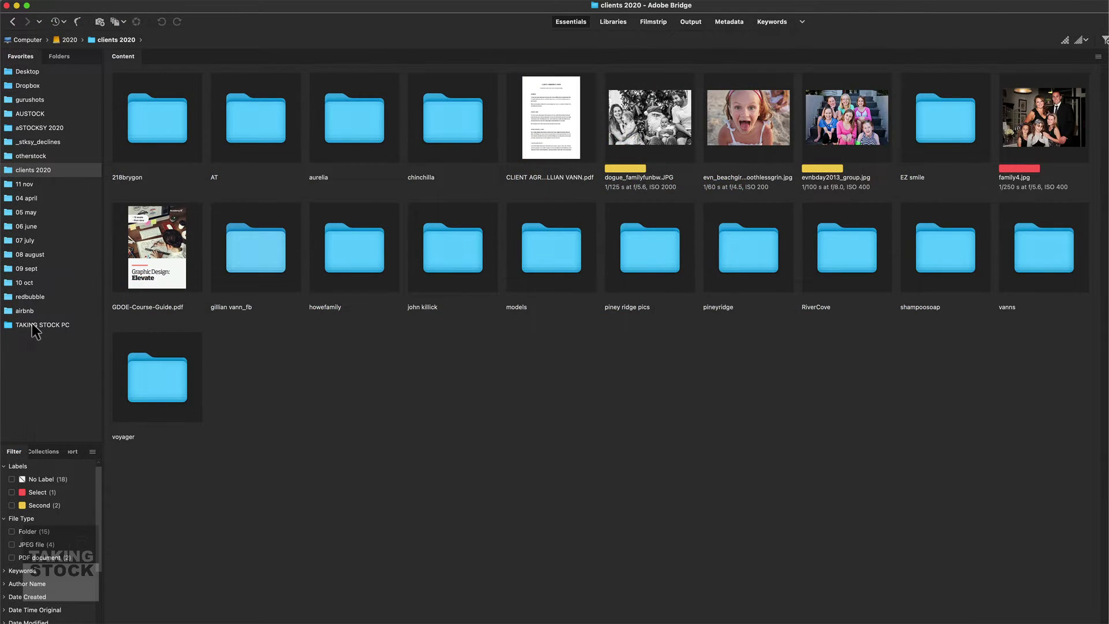
pyautogui.click(33, 325)
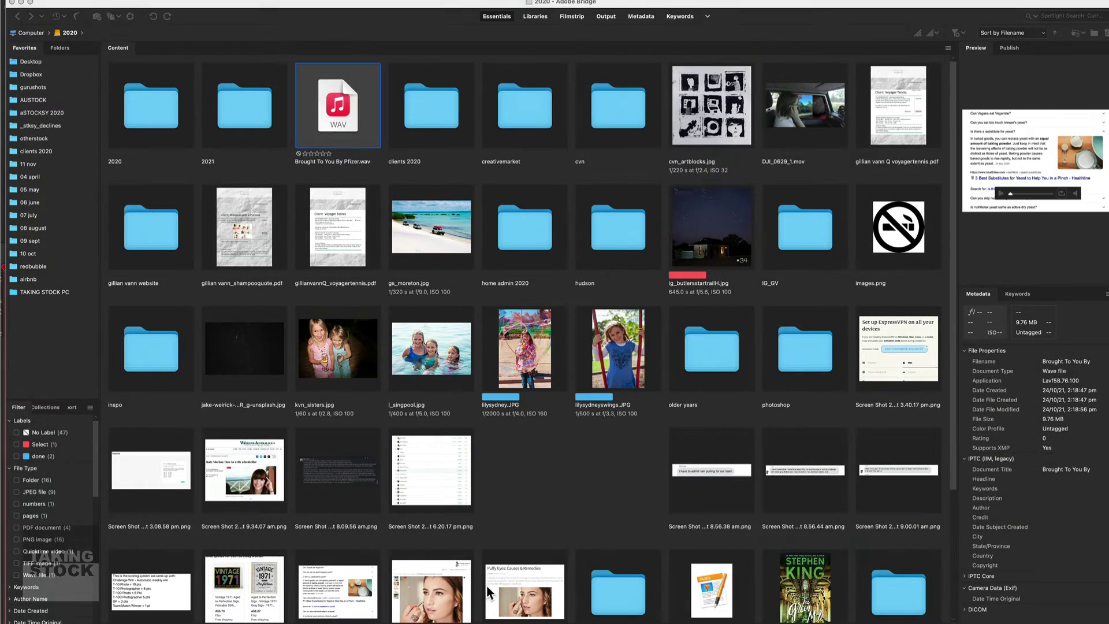
# Move the three adjacent web page screenshots, from the yeast search through the Puffy Eyes article, from 2020 into the TAKING STOCK PC folder.
pyautogui.click(340, 583)
pyautogui.keyDown('shift'); pyautogui.click(486, 584); pyautogui.keyUp('shift')
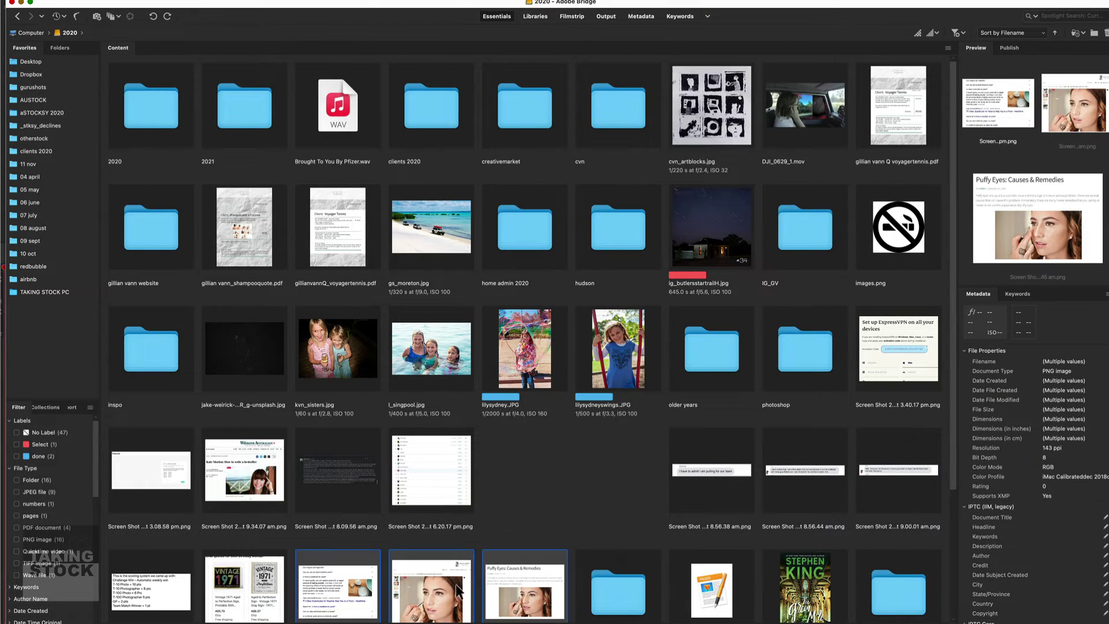
pyautogui.moveTo(395, 583); pyautogui.dragTo(37, 293)
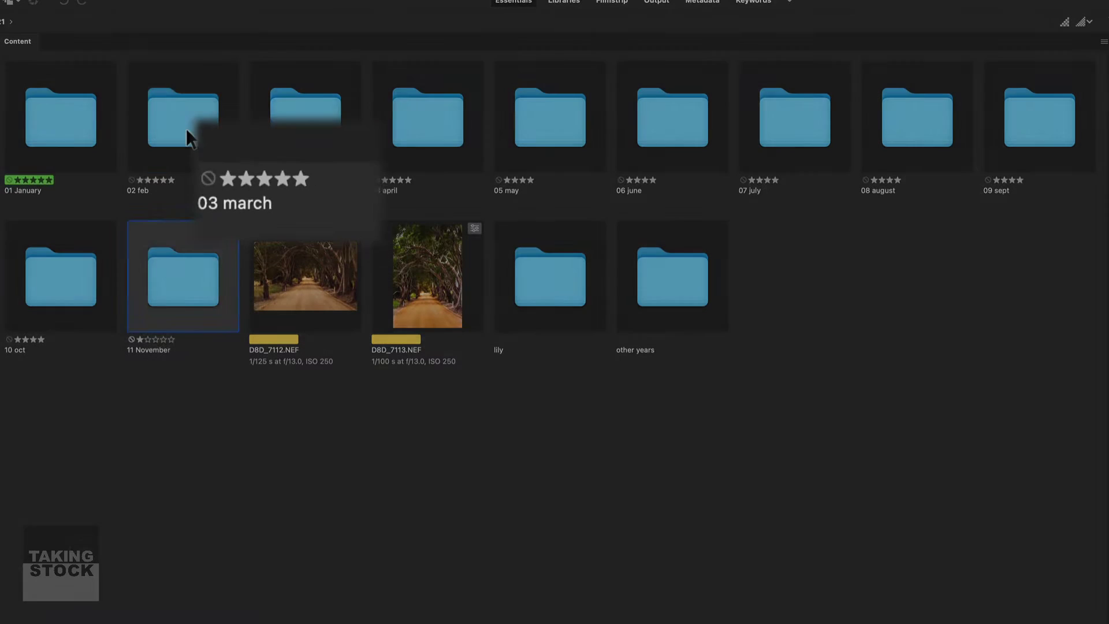
# Open the 20210223 folder inside 02 feb.
pyautogui.doubleClick(186, 127)
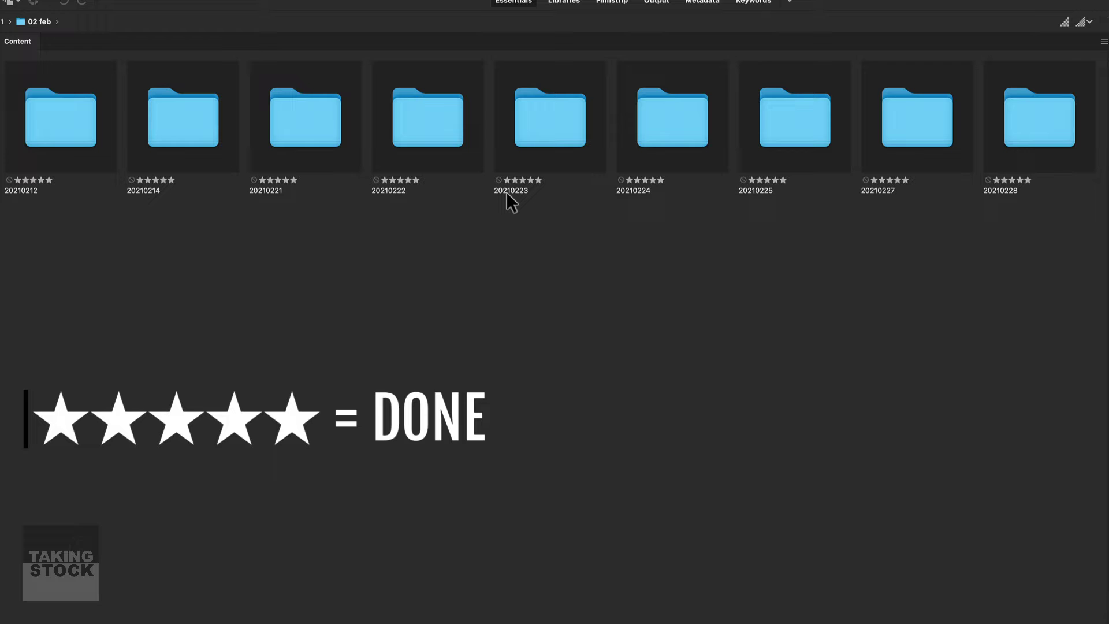
pyautogui.doubleClick(558, 115)
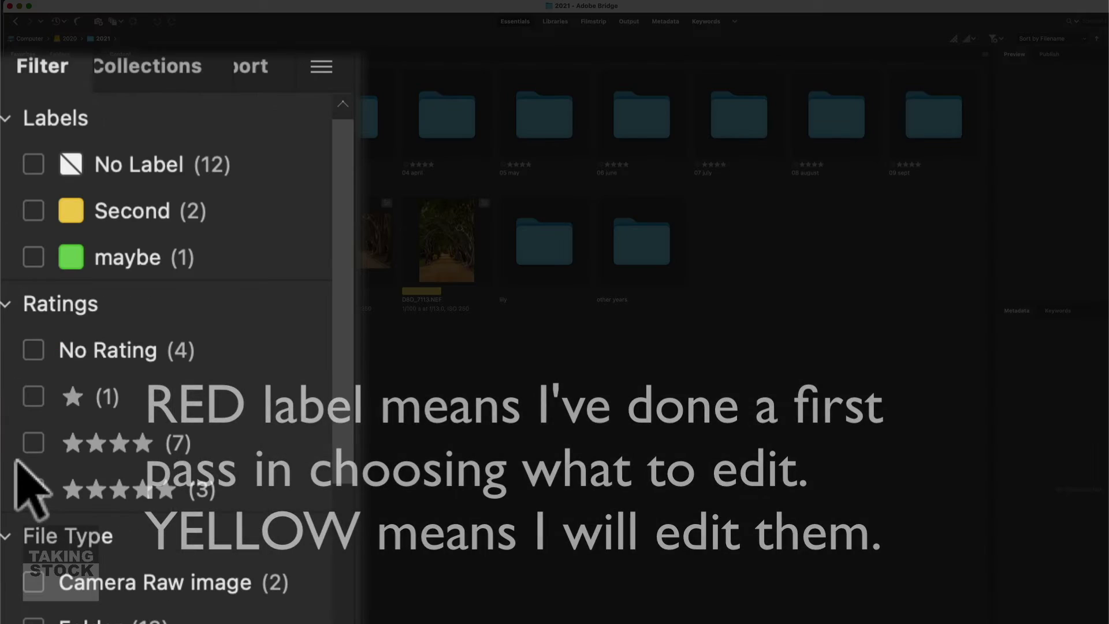
# Filter the 2021 folder to show only items rated four stars or one star.
pyautogui.click(33, 443)
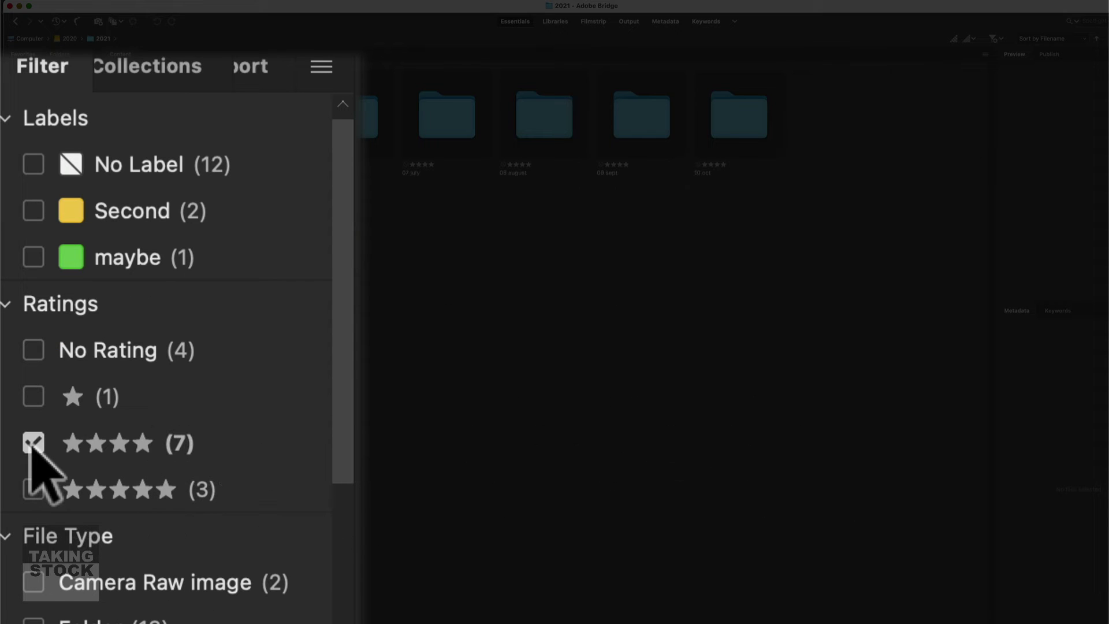
pyautogui.click(33, 396)
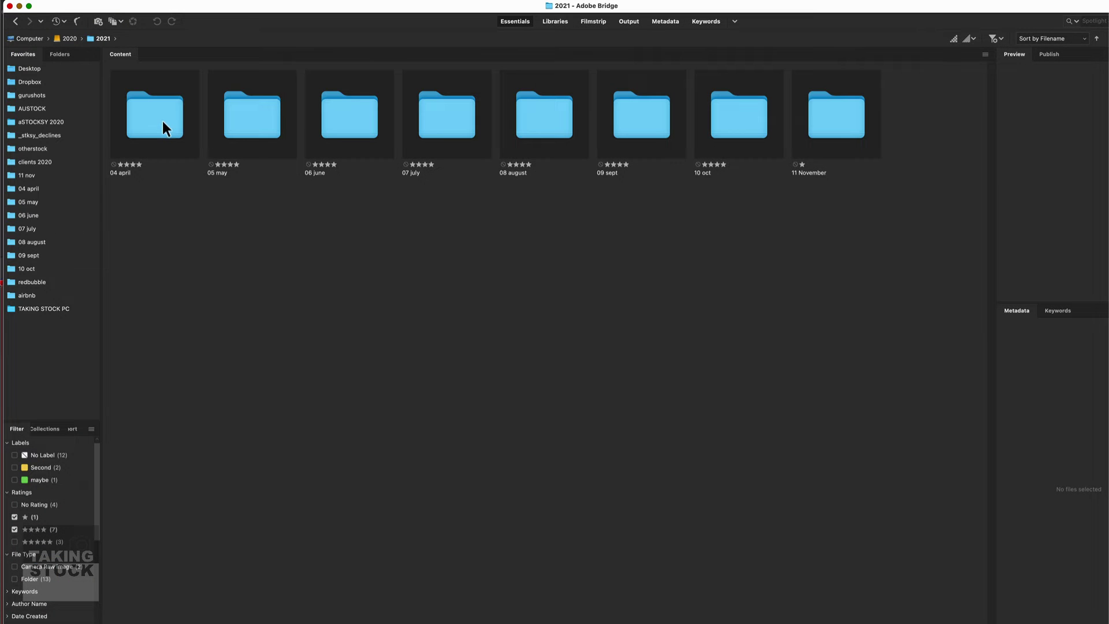
# Open the 20210409 folder in 04 april and preview the red-labelled D8D_1290.NEF full screen.
pyautogui.doubleClick(162, 120)
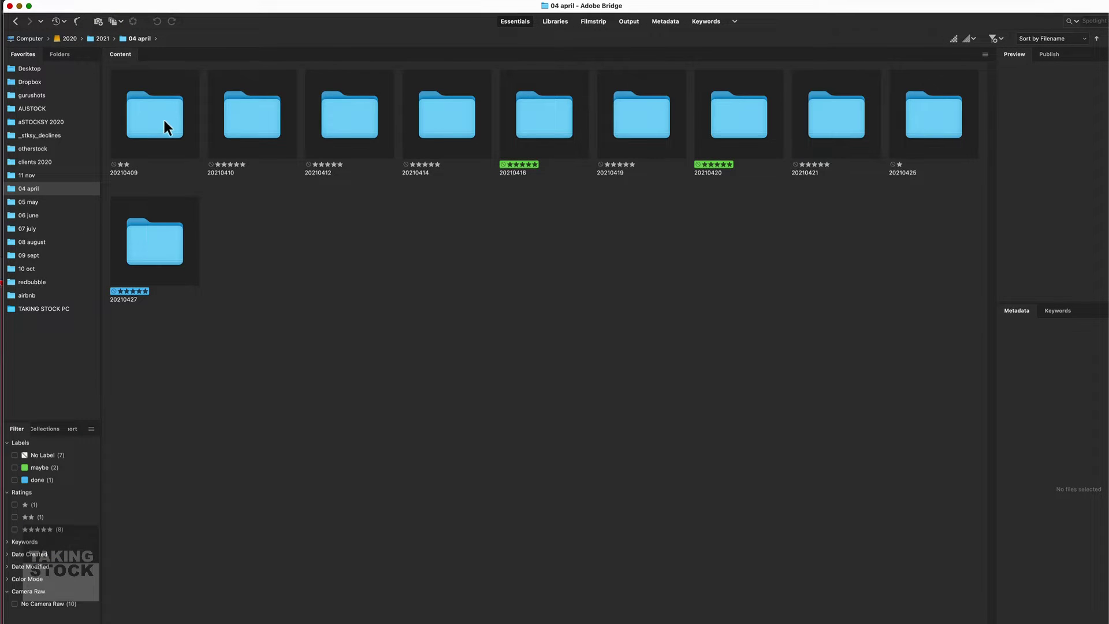
pyautogui.doubleClick(165, 116)
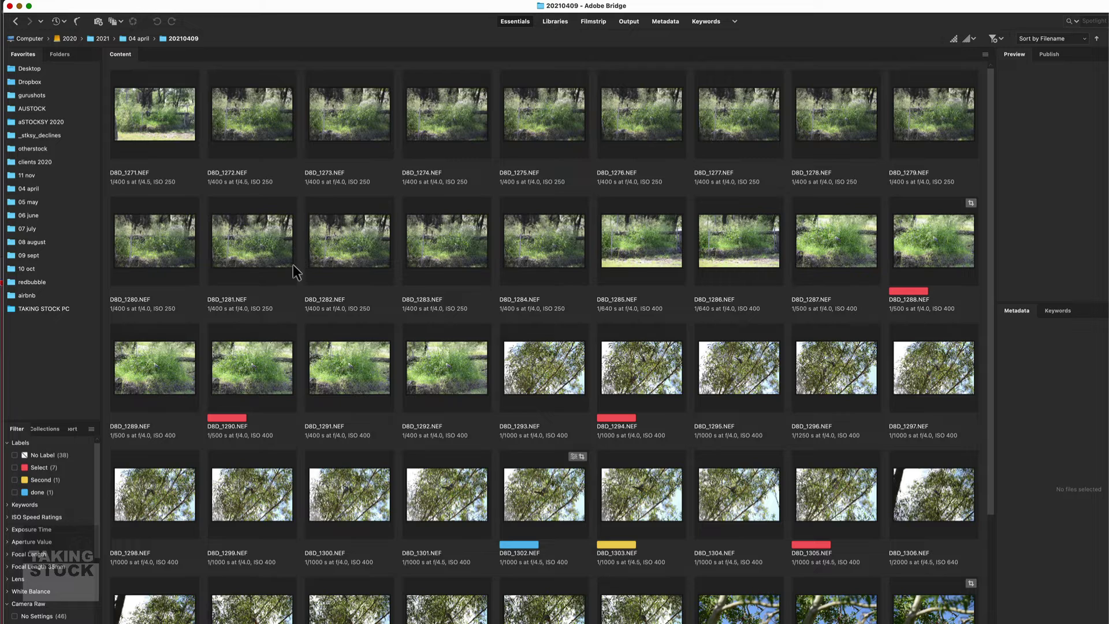
pyautogui.scroll(-3, 293, 264)
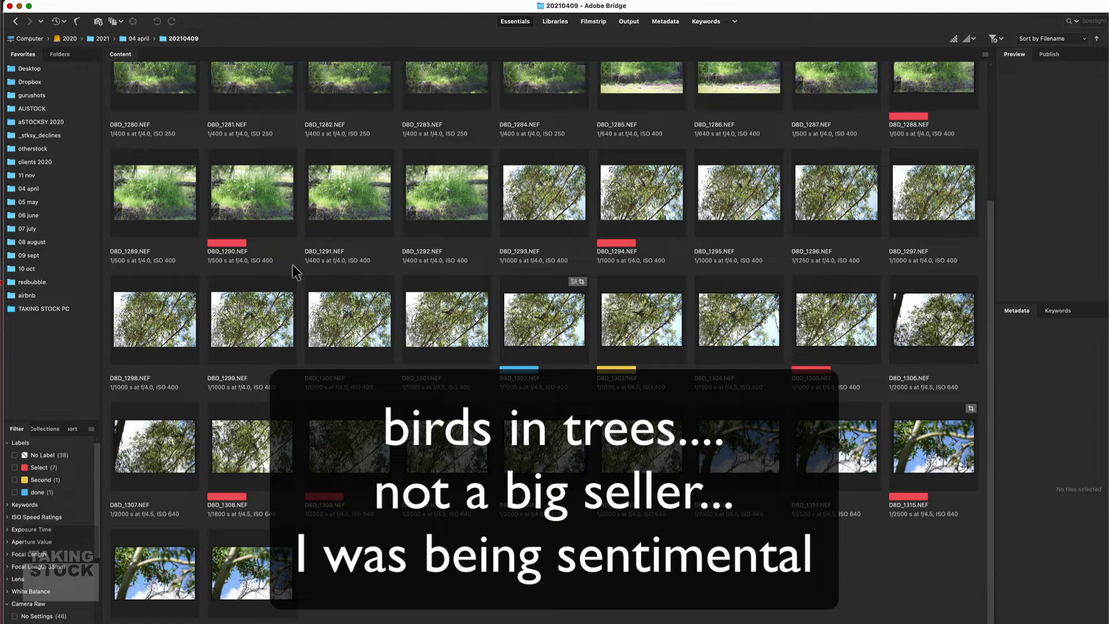
pyautogui.click(255, 202)
pyautogui.press('space')
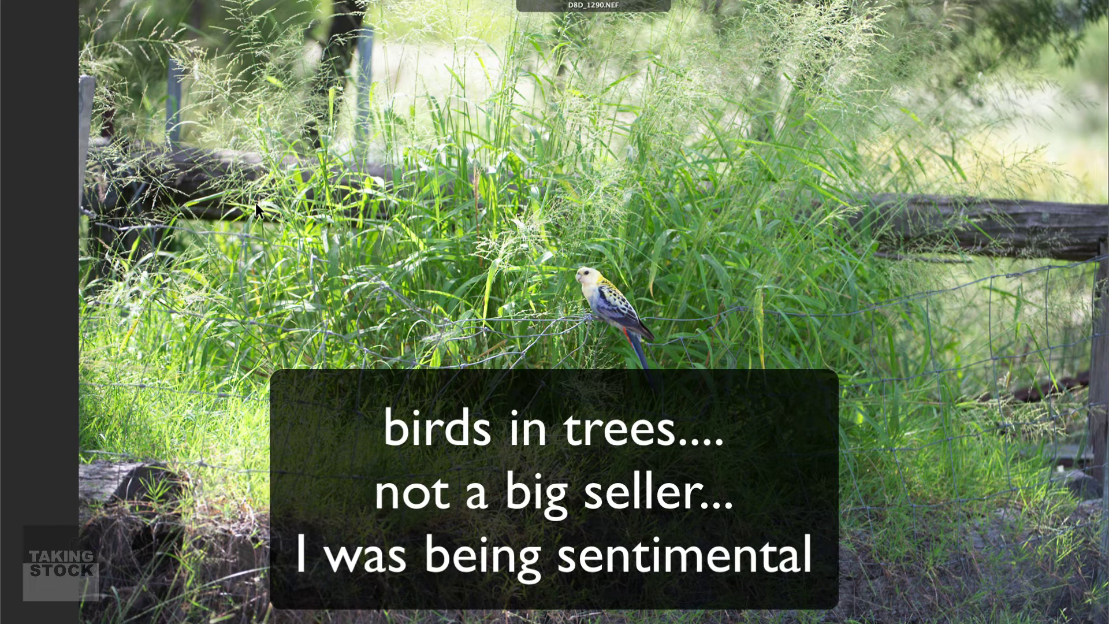
pyautogui.press('space')
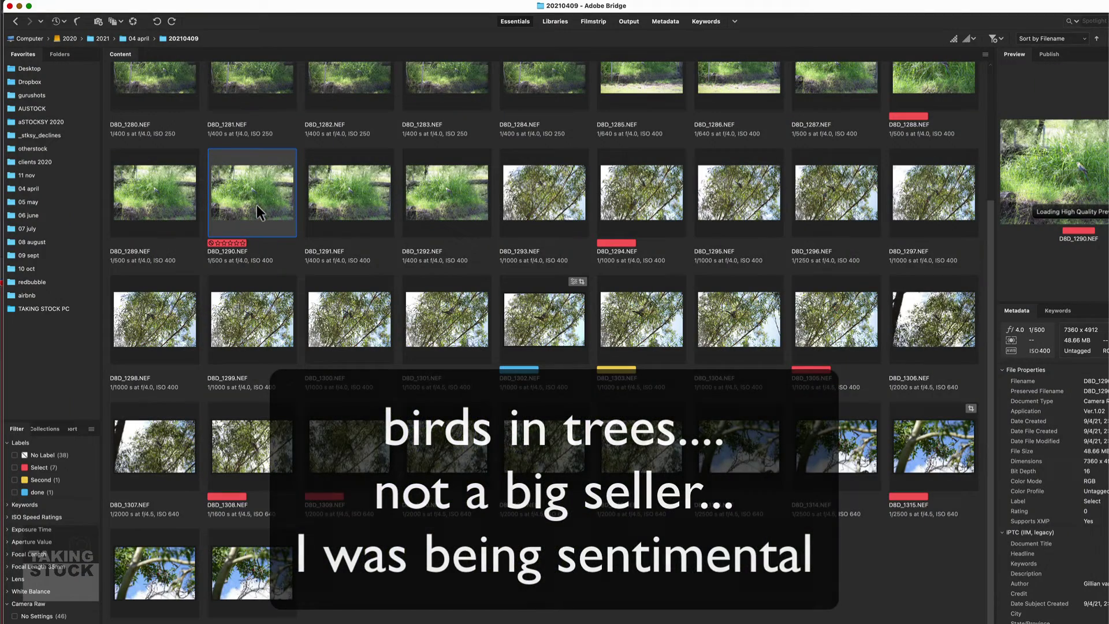
# Go back to 04 april, rate the 20210409 folder five stars and give it the green maybe label.
pyautogui.click(139, 39)
pyautogui.click(161, 129)
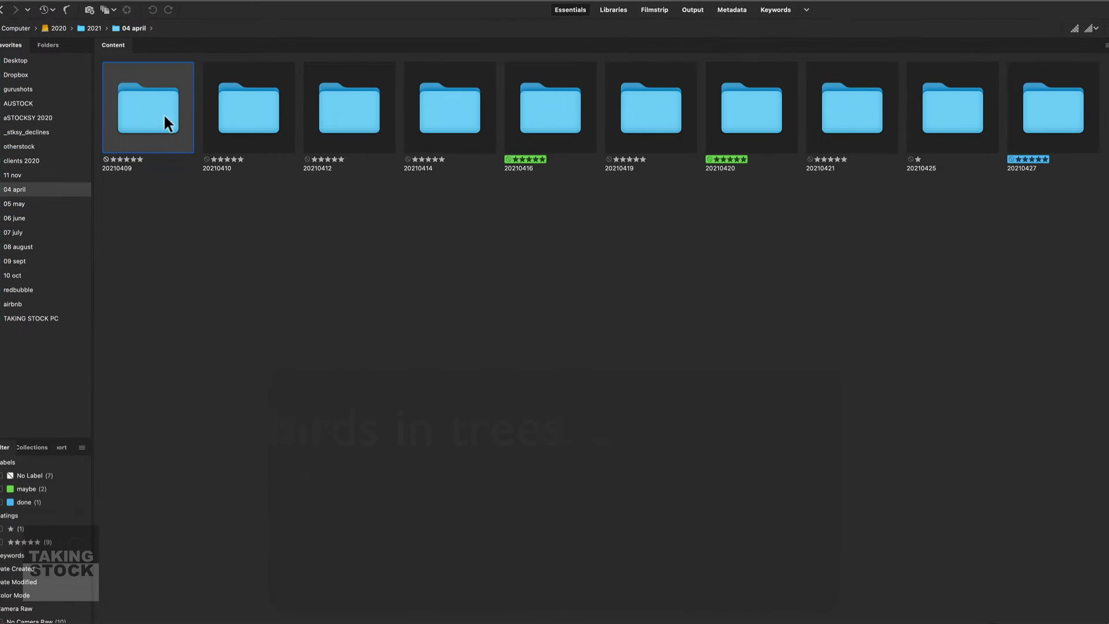
pyautogui.click(193, 0)
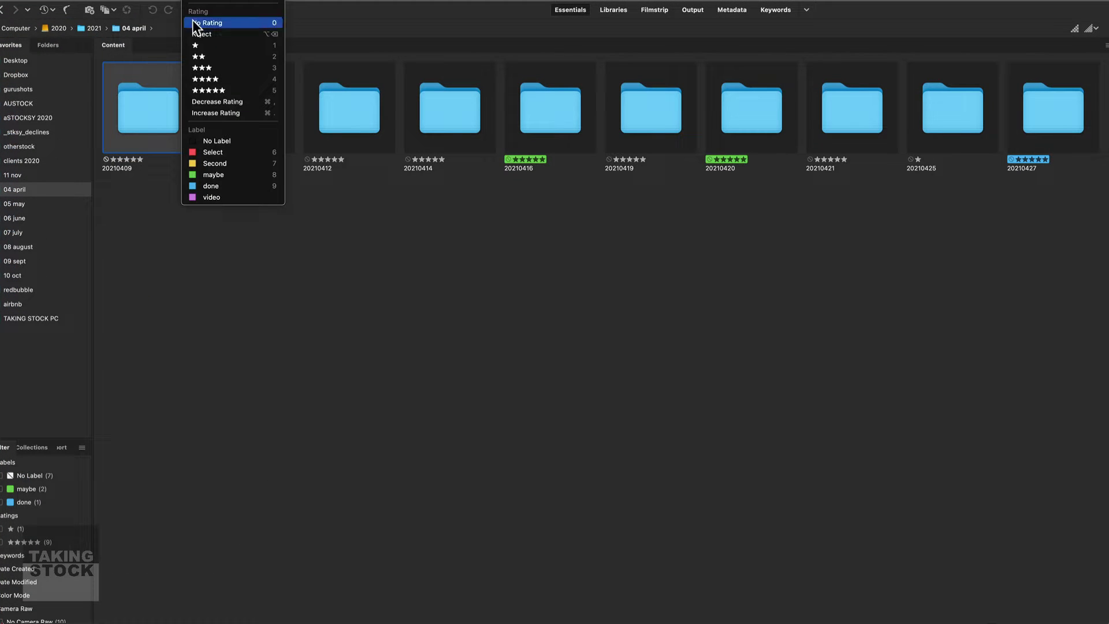
pyautogui.click(203, 176)
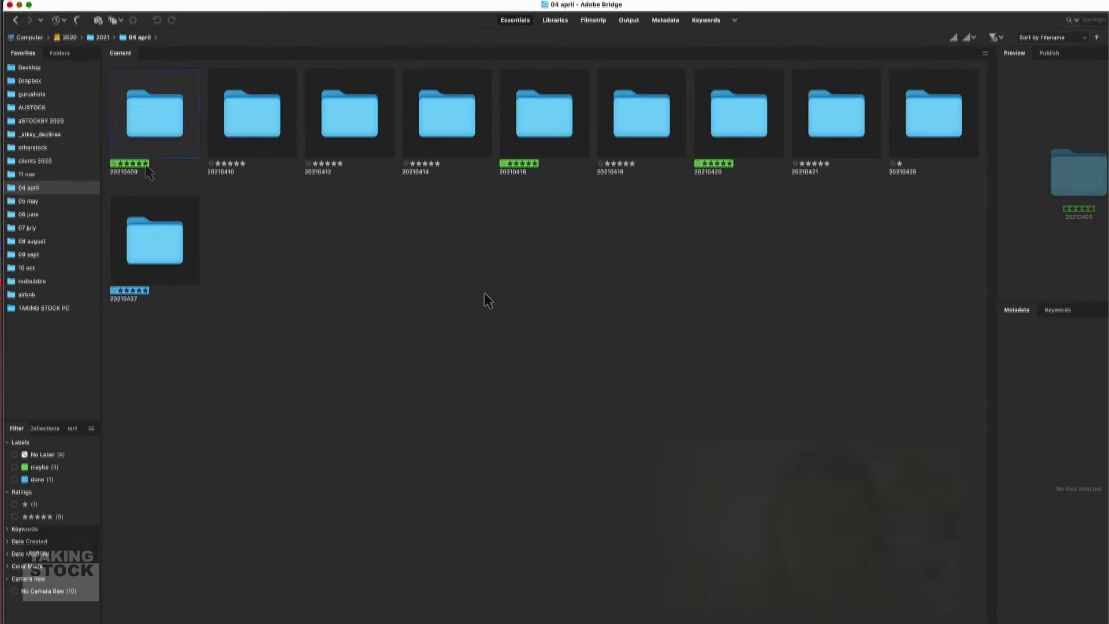
pyautogui.click(535, 328)
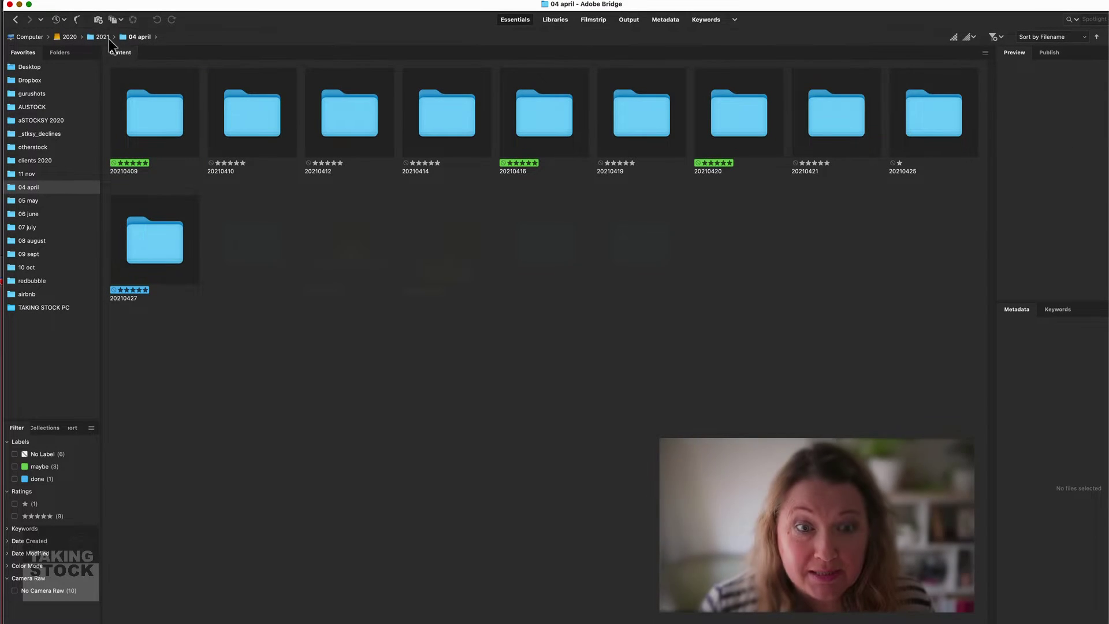
# Check the other years folder inside 2021, preview D8D_7112.NEF full screen and return to 2021.
pyautogui.press('super+Up')
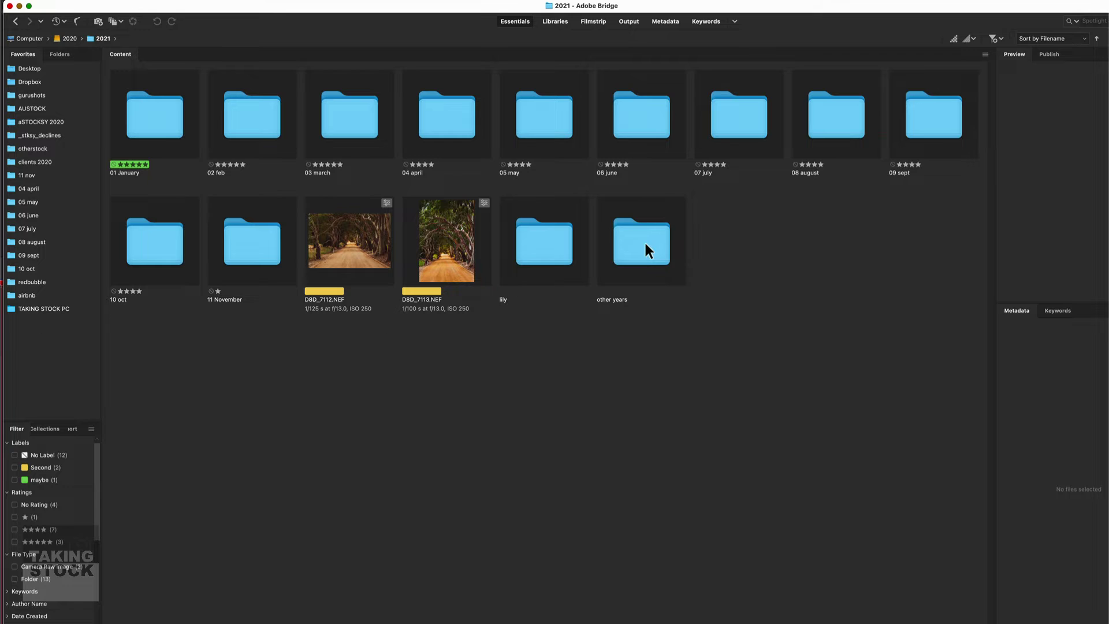
pyautogui.doubleClick(644, 240)
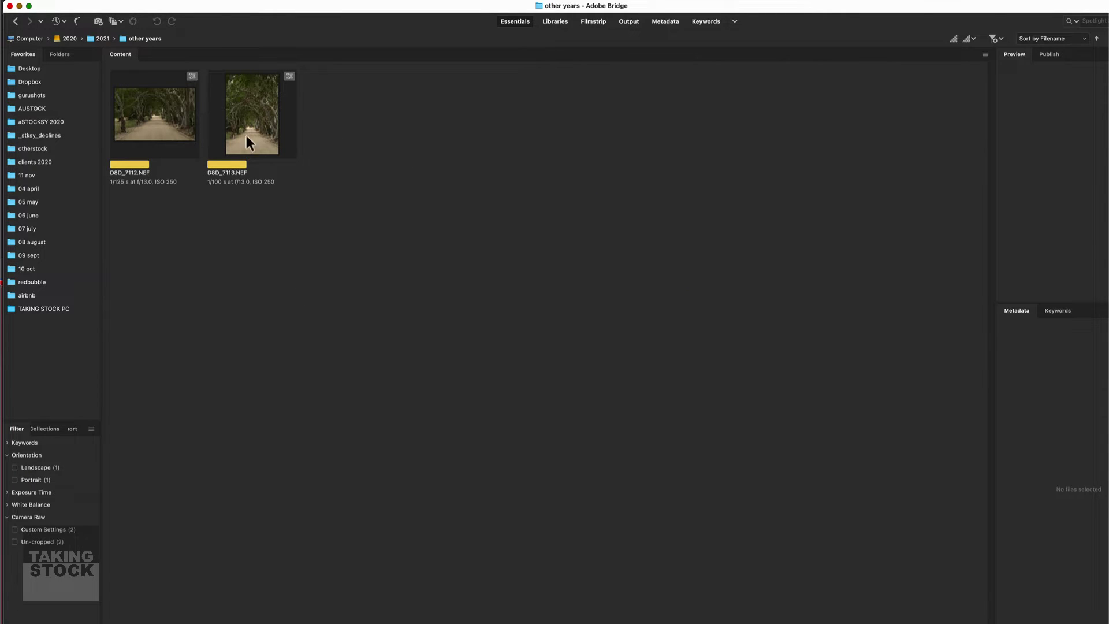
pyautogui.click(169, 128)
pyautogui.press('space')
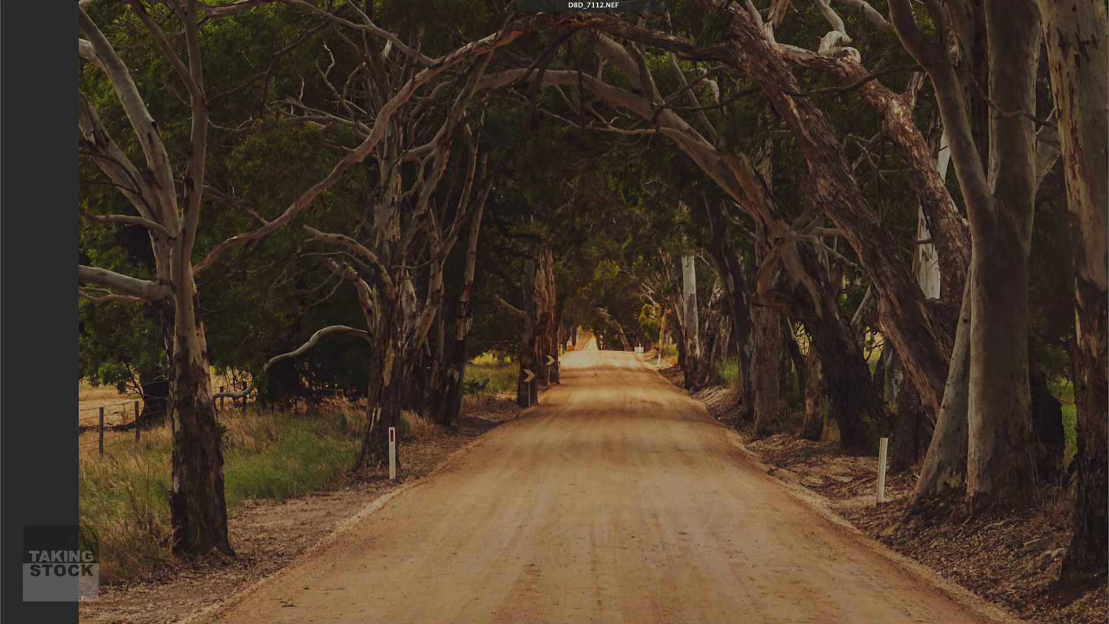
pyautogui.press('space')
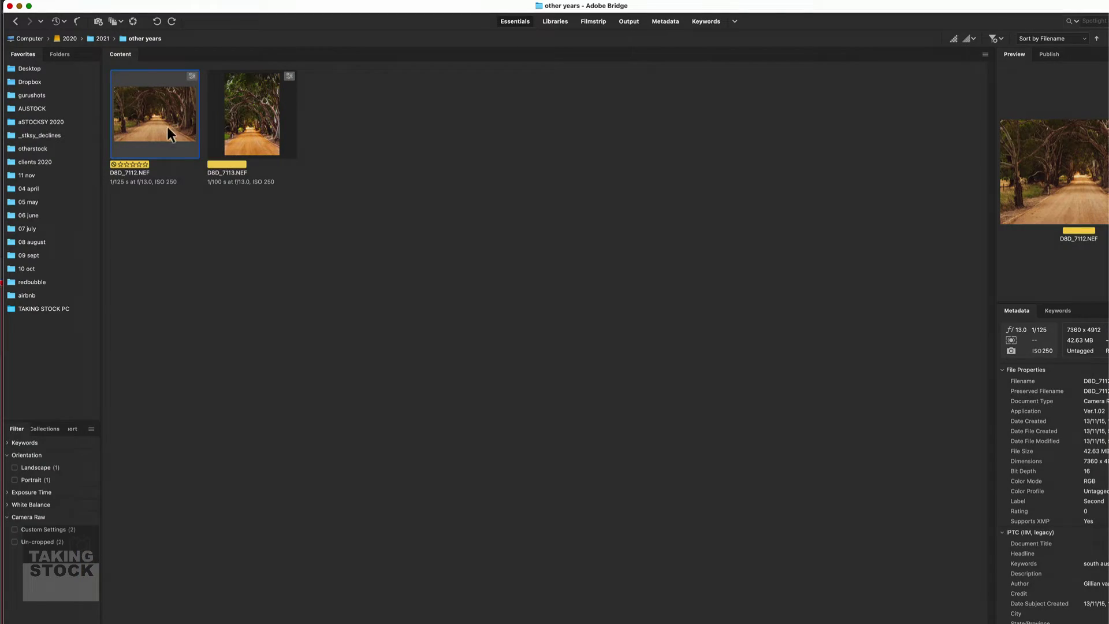
pyautogui.click(103, 38)
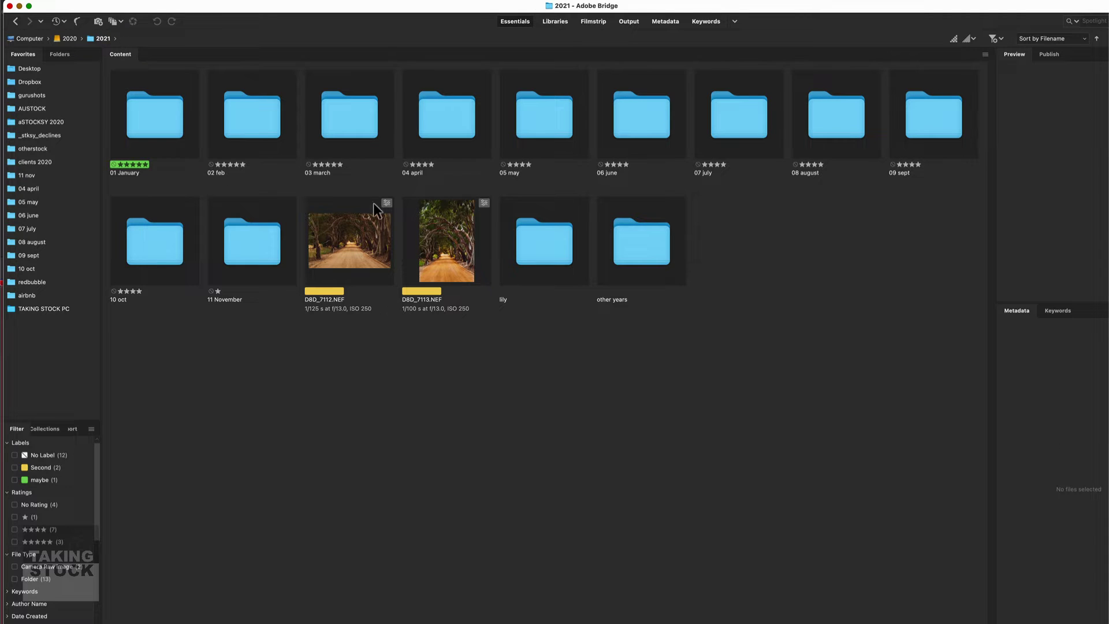
# Move D8D_7112.NEF and D8D_7113.NEF from 2021 into the other years folder, auto-resolving the duplicate file name.
pyautogui.click(355, 242)
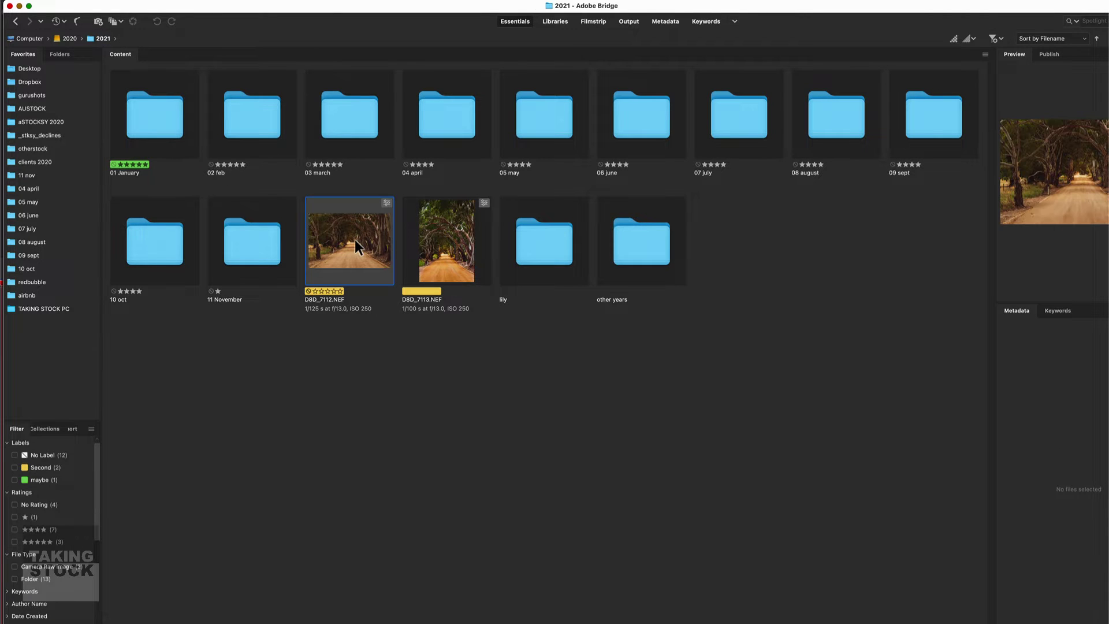
pyautogui.keyDown('shift'); pyautogui.click(446, 250); pyautogui.keyUp('shift')
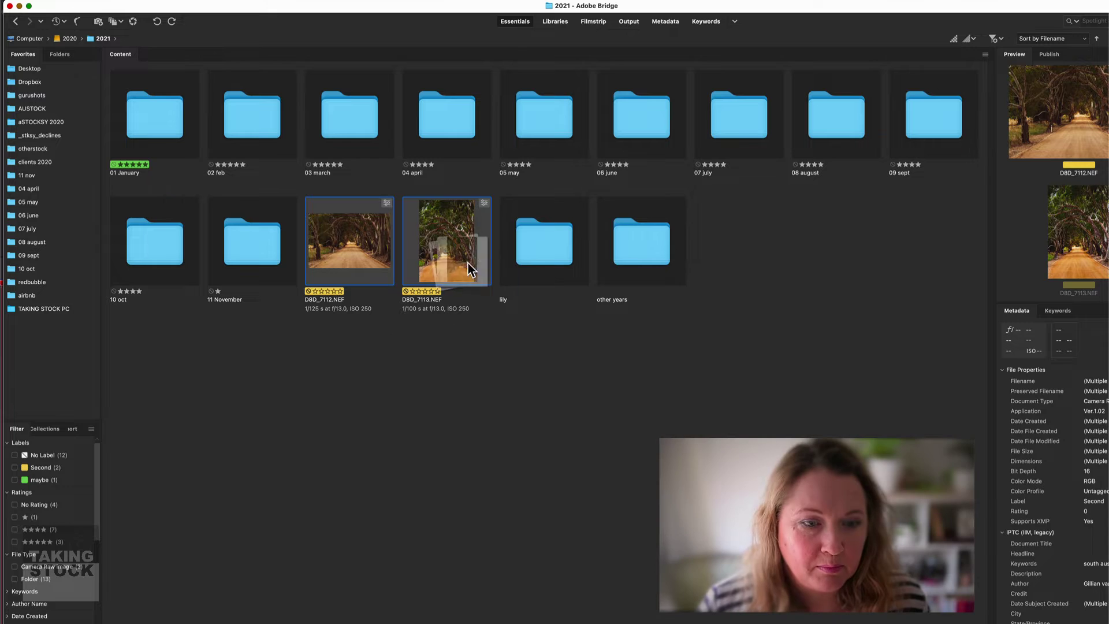
pyautogui.moveTo(635, 237); pyautogui.dragTo(636, 239)
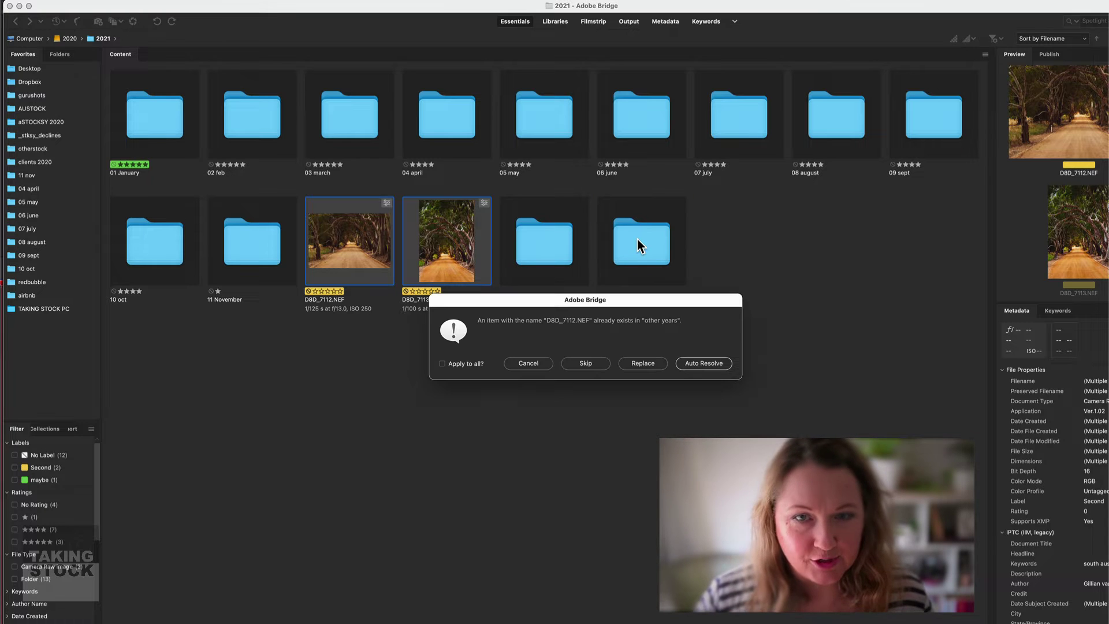
pyautogui.click(698, 362)
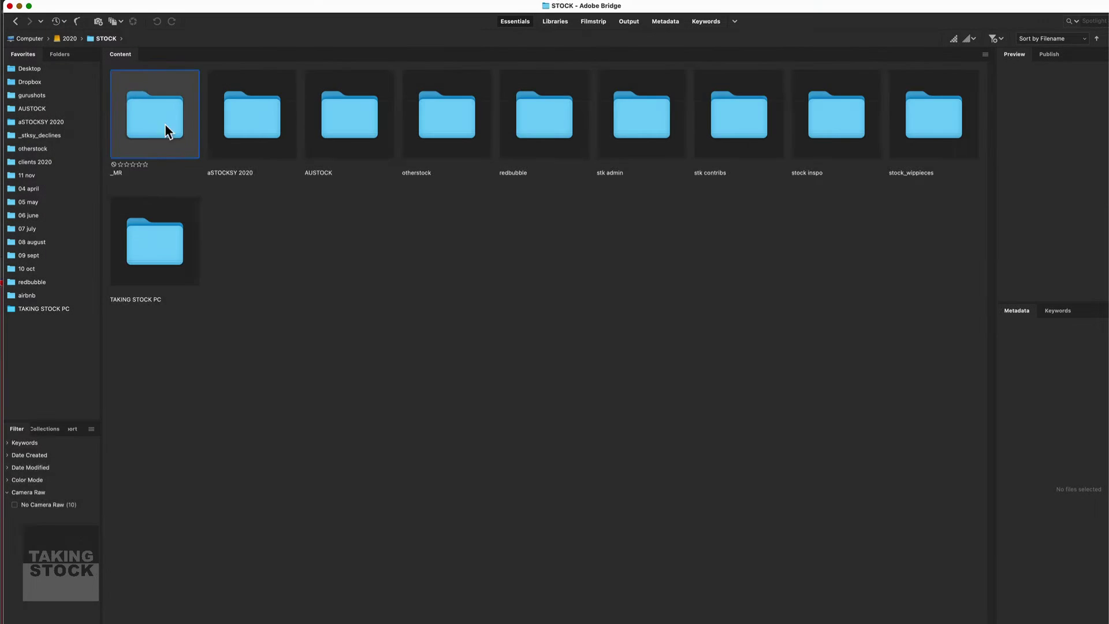
# Look into the _MR folder within STOCK, and open the _submitted folder inside aSTOCKSY 2020.
pyautogui.doubleClick(165, 125)
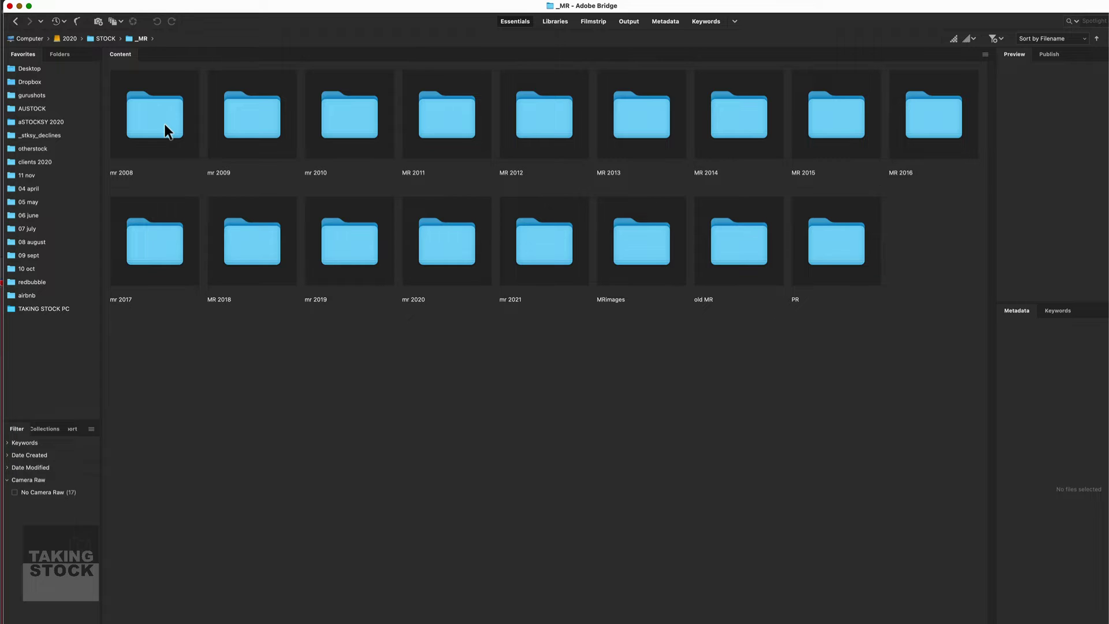
pyautogui.click(106, 39)
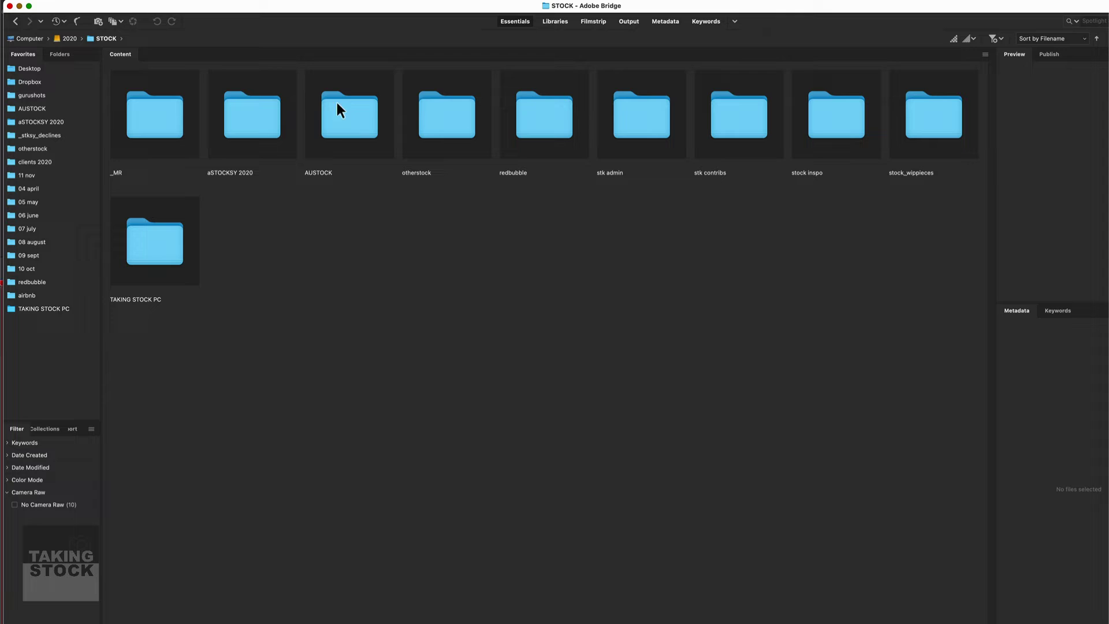
pyautogui.doubleClick(264, 122)
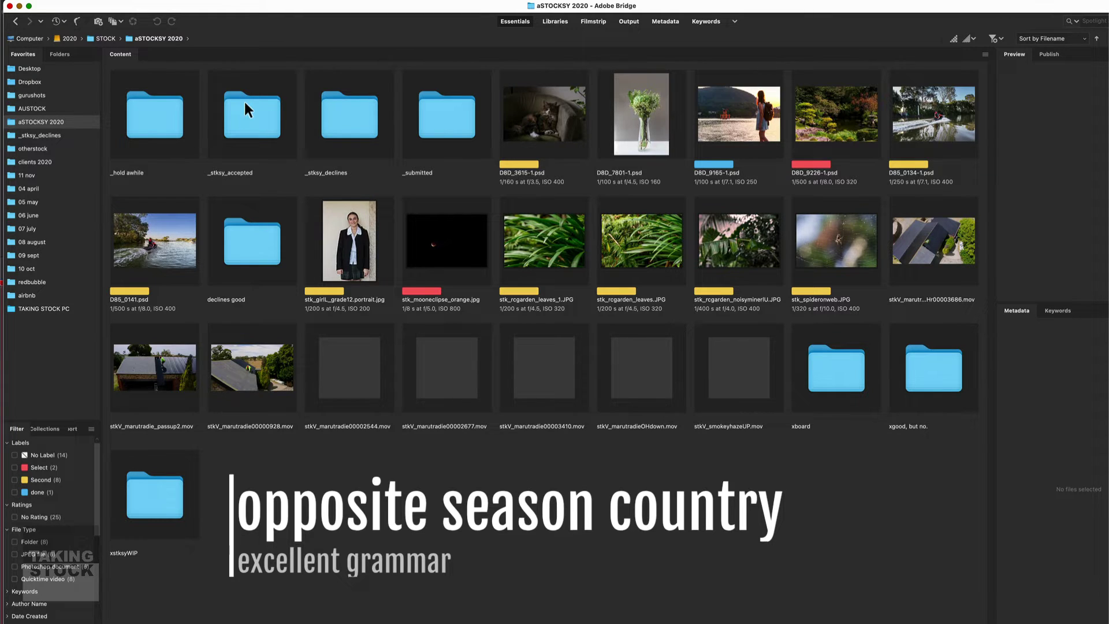
pyautogui.doubleClick(461, 112)
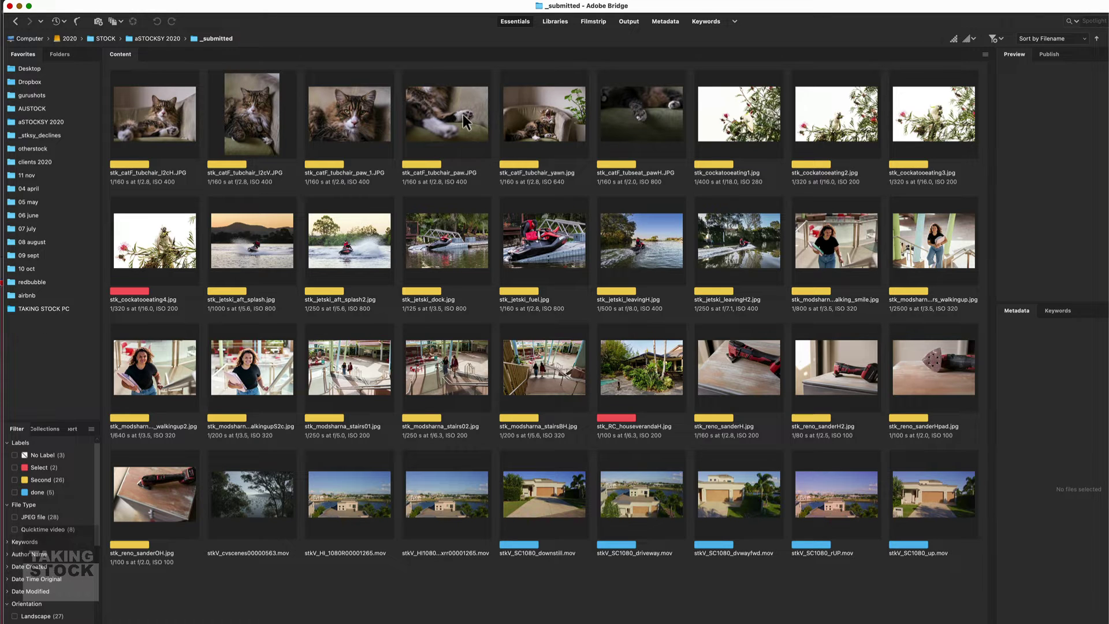
# Select the four images stk_cockatooeating1 to stk_cockatooeating4 in the _submitted folder and bring up their context options.
pyautogui.click(758, 114)
pyautogui.keyDown('shift'); pyautogui.click(153, 235); pyautogui.keyUp('shift')
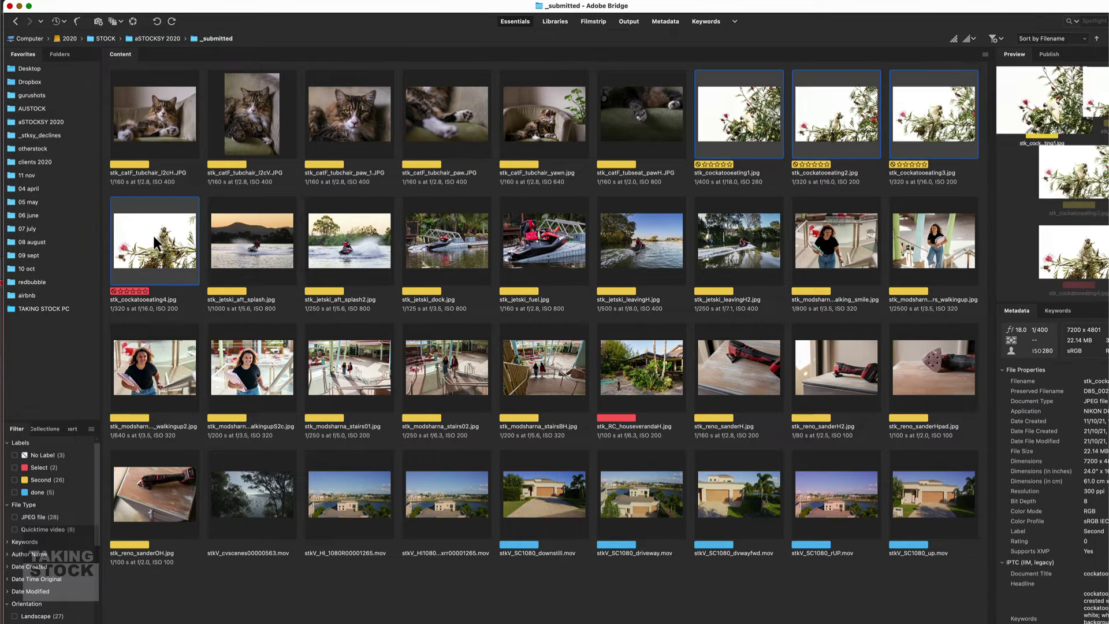
pyautogui.rightClick(154, 236)
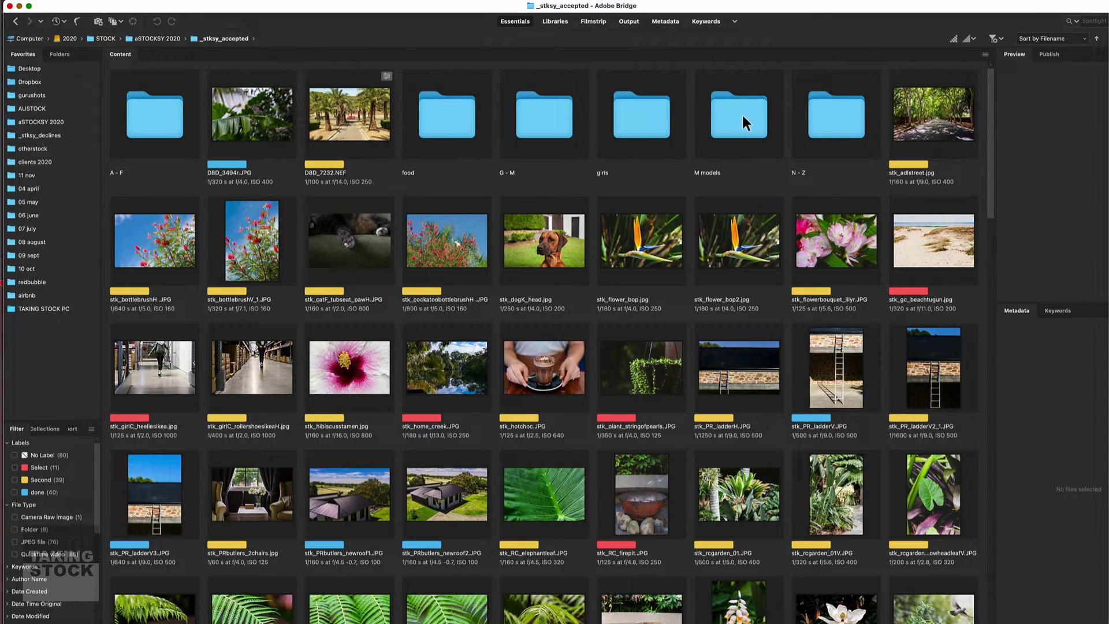
# Filter _stksy_accepted by file type to show only folders, and open the xmas folder.
pyautogui.scroll(-8, 692, 223)
pyautogui.scroll(-15, 692, 221)
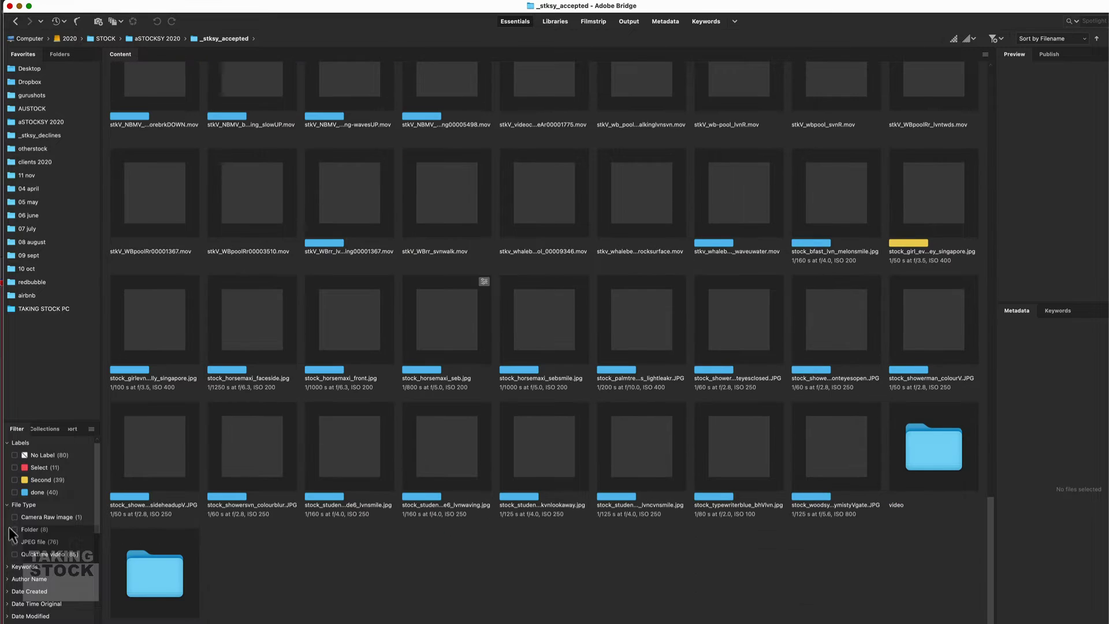
pyautogui.click(14, 529)
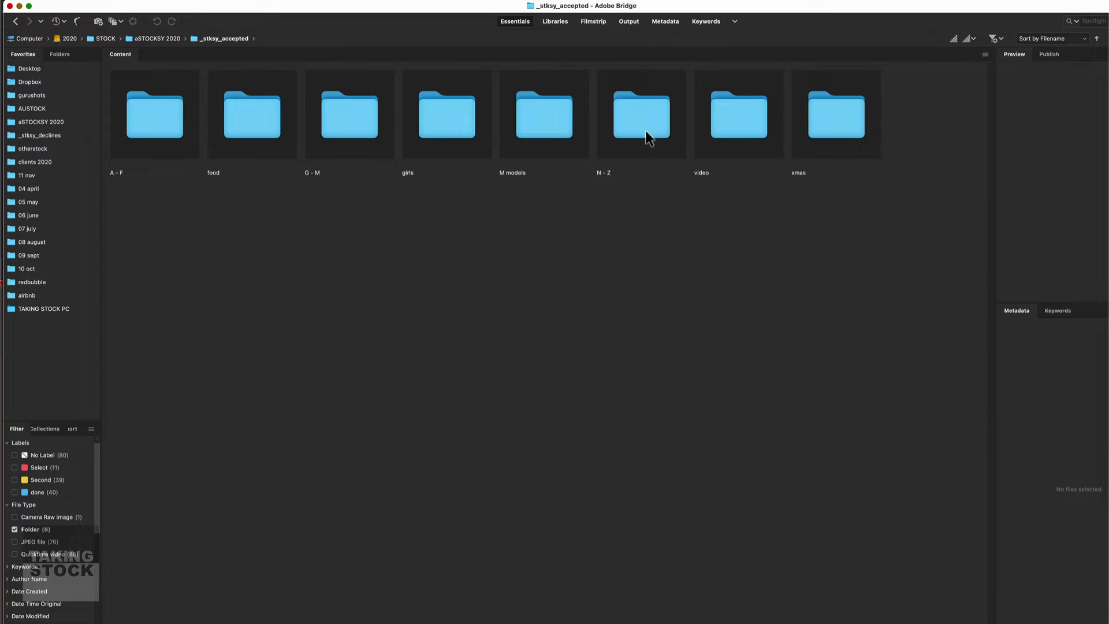
pyautogui.doubleClick(839, 116)
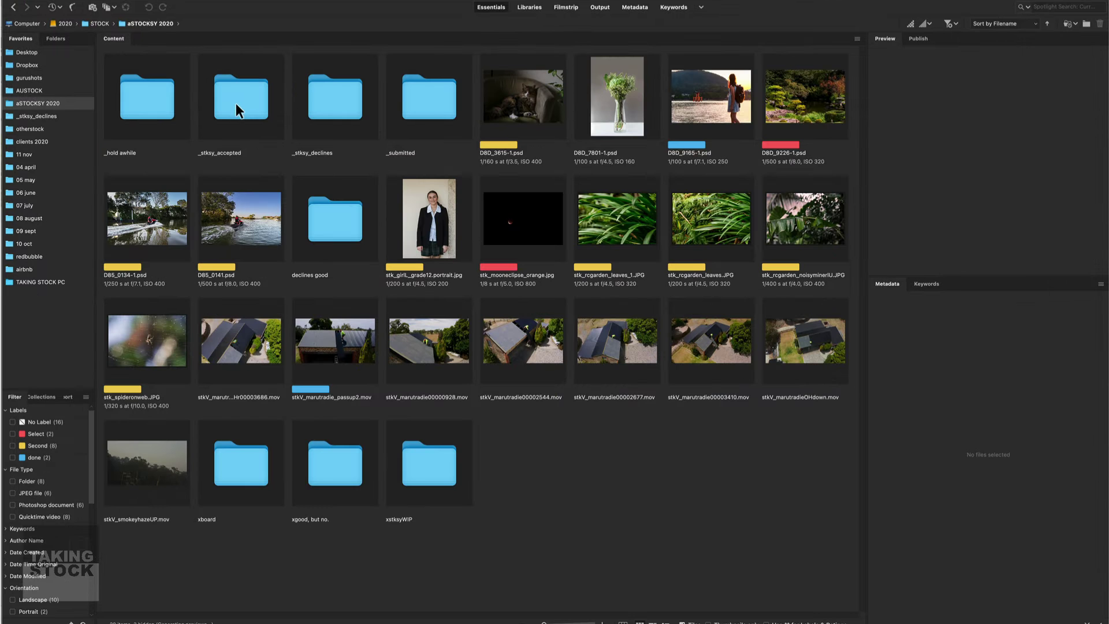
# Look into _stksy_accepted, return to aSTOCKSY 2020 and browse the images in the _stksy_declines folder.
pyautogui.doubleClick(235, 103)
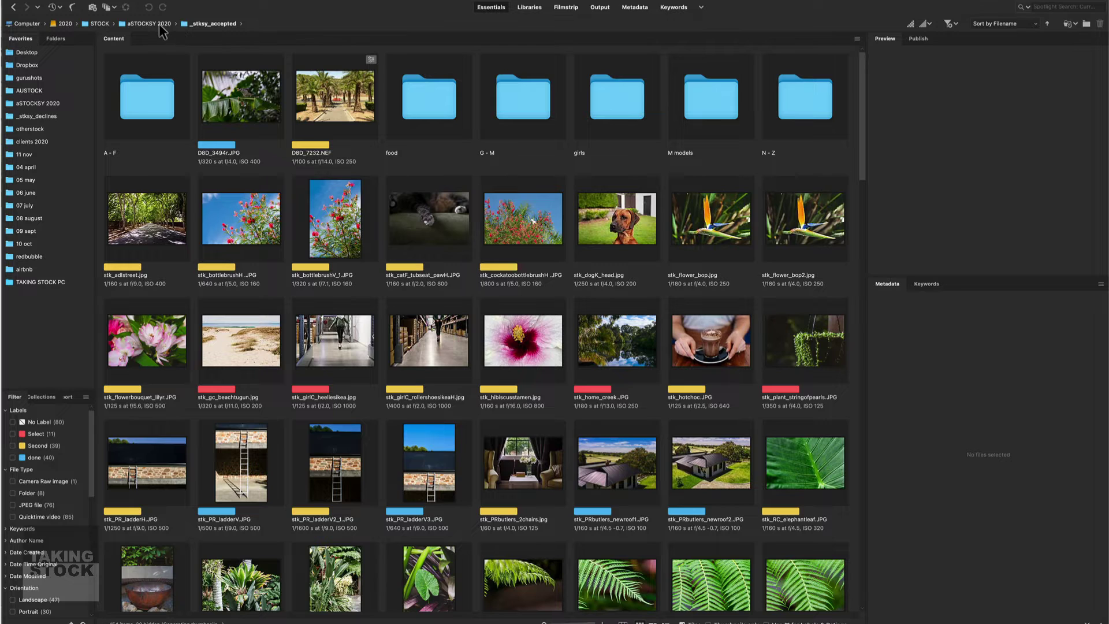
pyautogui.click(155, 23)
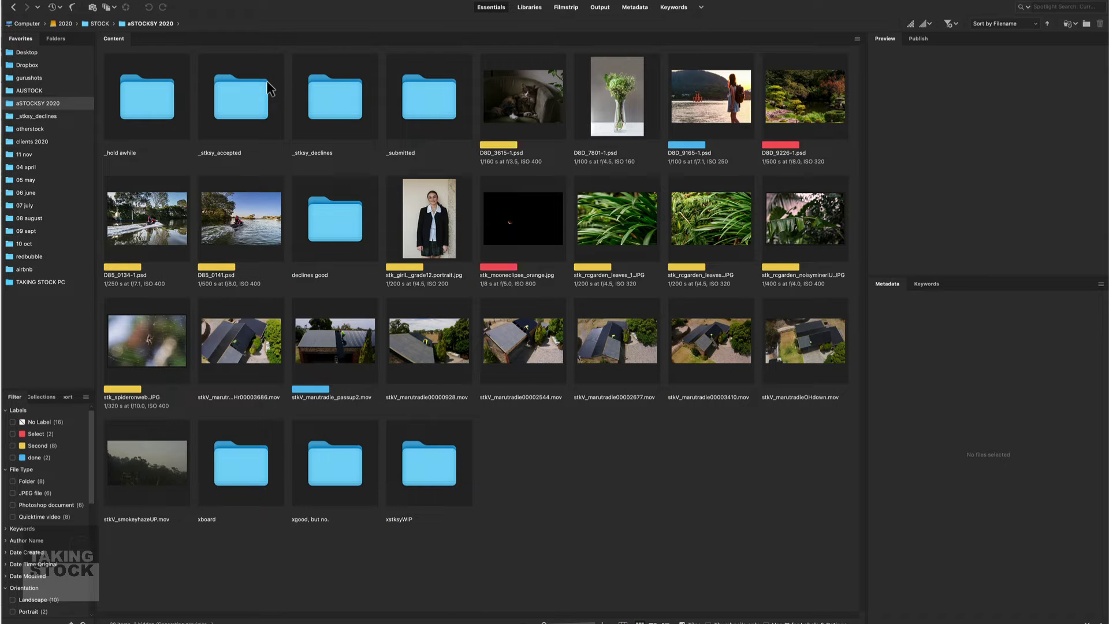
pyautogui.click(336, 106)
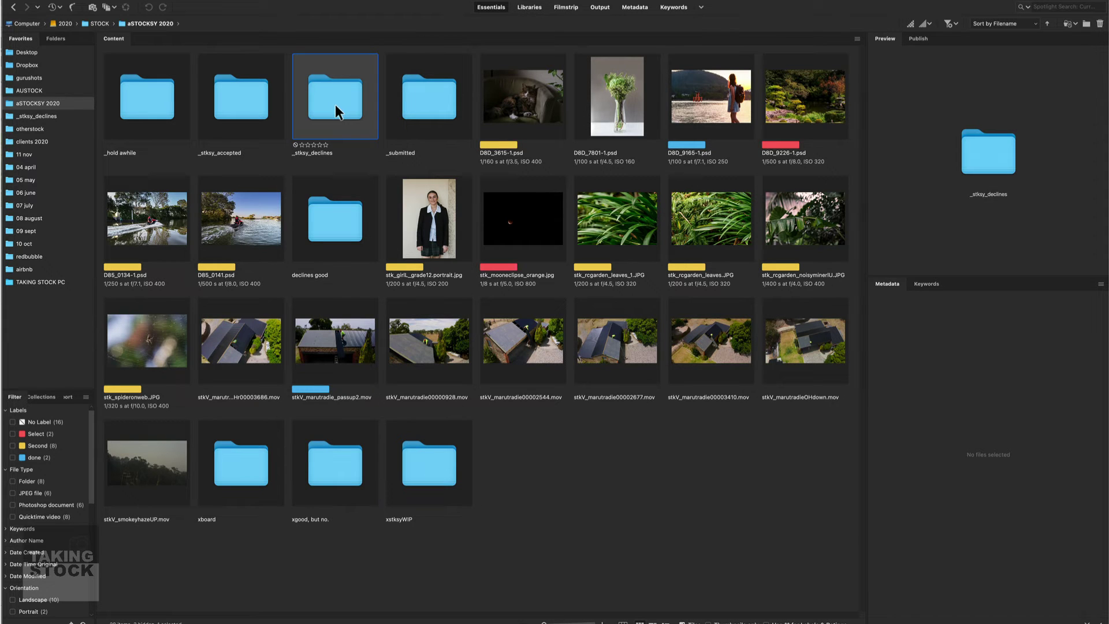
pyautogui.doubleClick(336, 107)
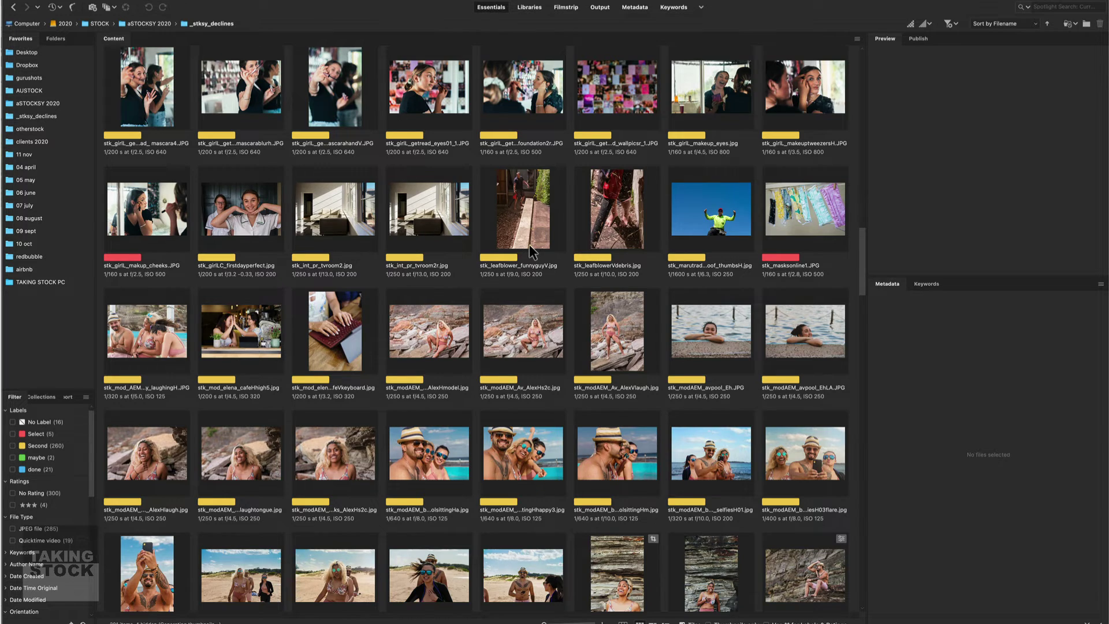
pyautogui.scroll(-5, 530, 252)
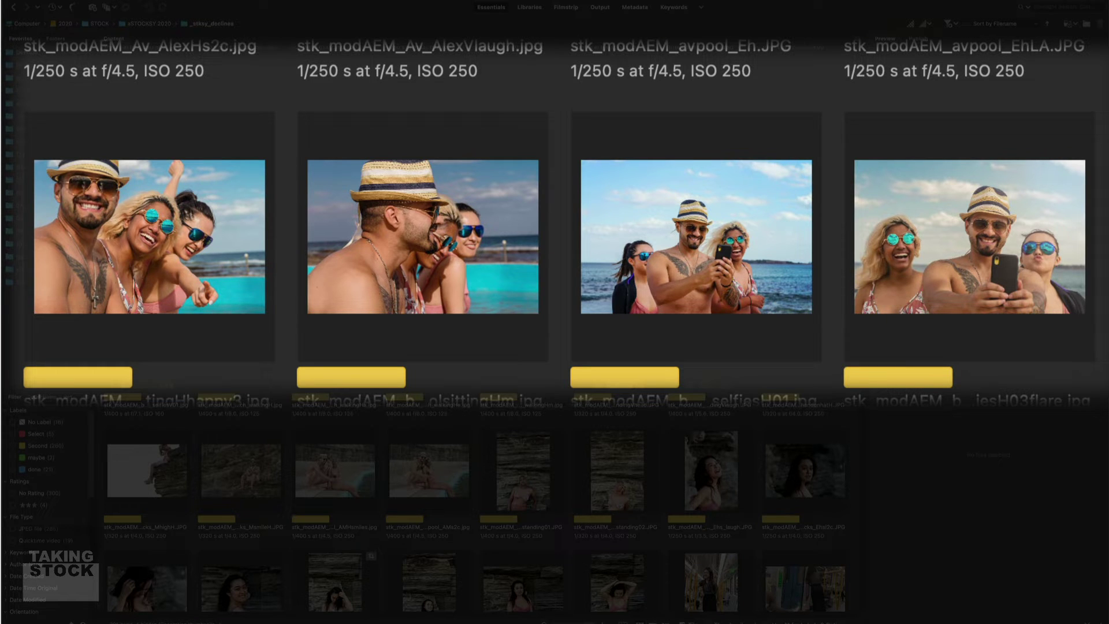
pyautogui.scroll(-2, 473, 508)
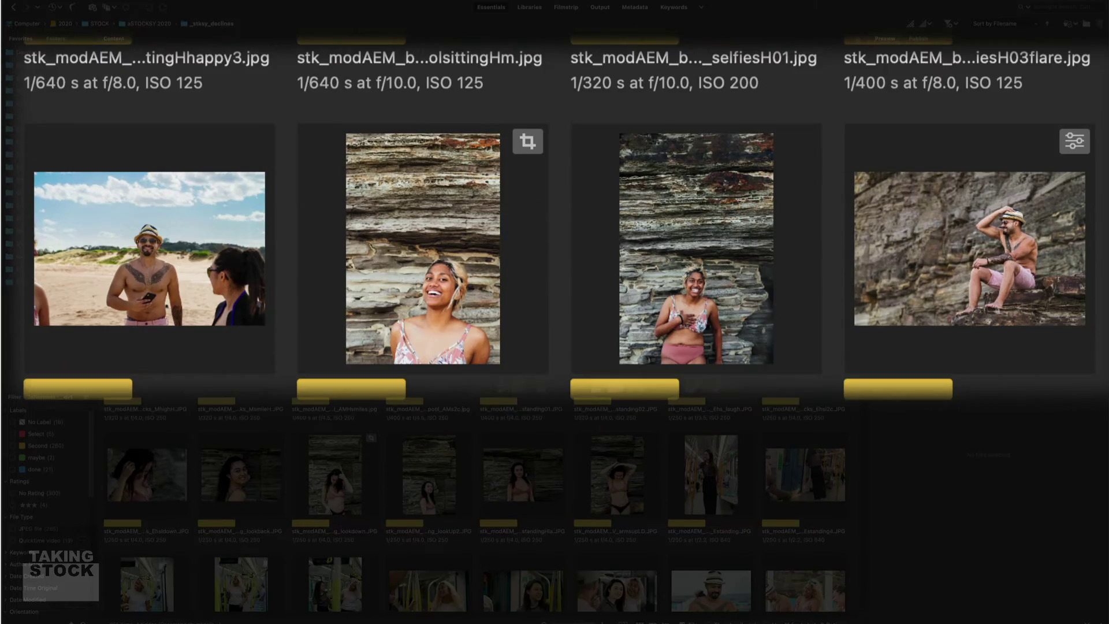
pyautogui.scroll(-2, 776, 295)
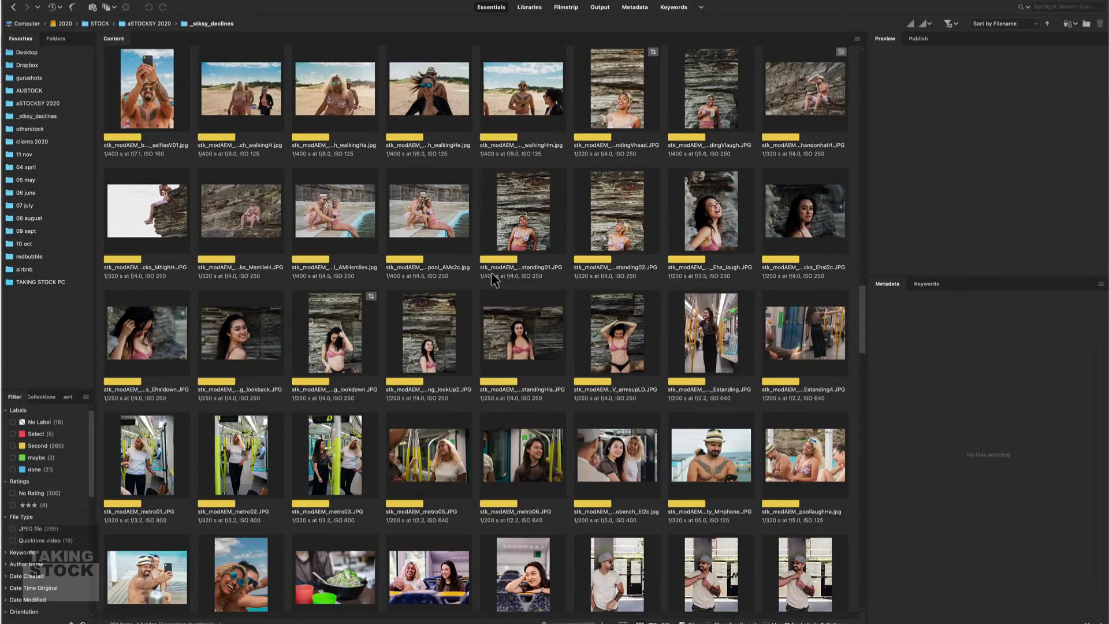
# Preview the cropped lookdown.JPG beachwear portrait in _stksy_declines full screen and return to the start of the folder.
pyautogui.click(339, 335)
pyautogui.press('space')
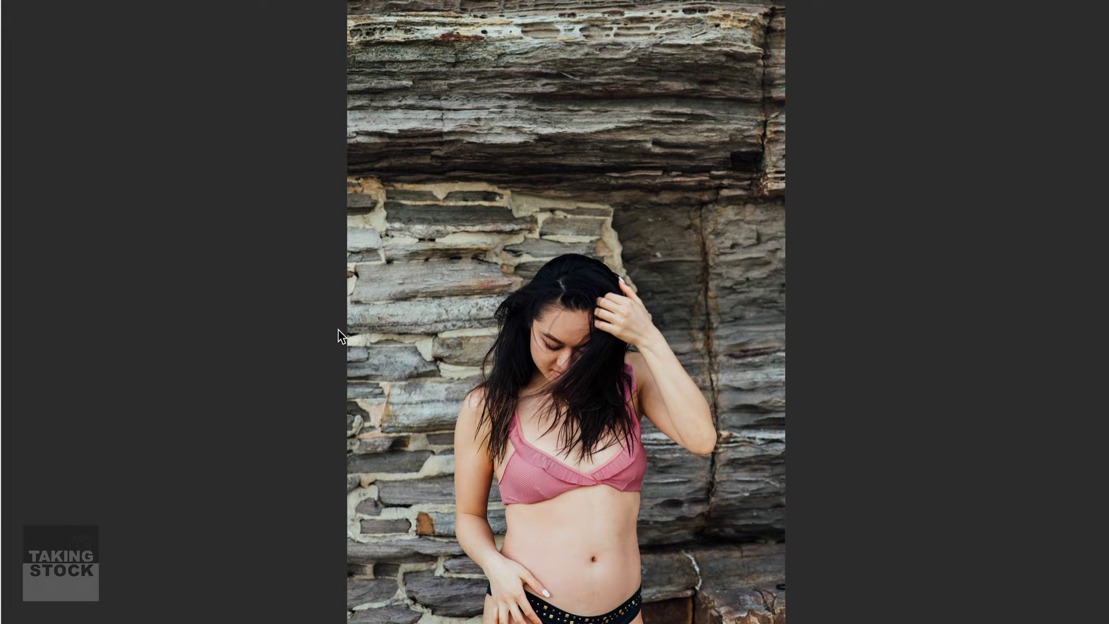
pyautogui.press('space')
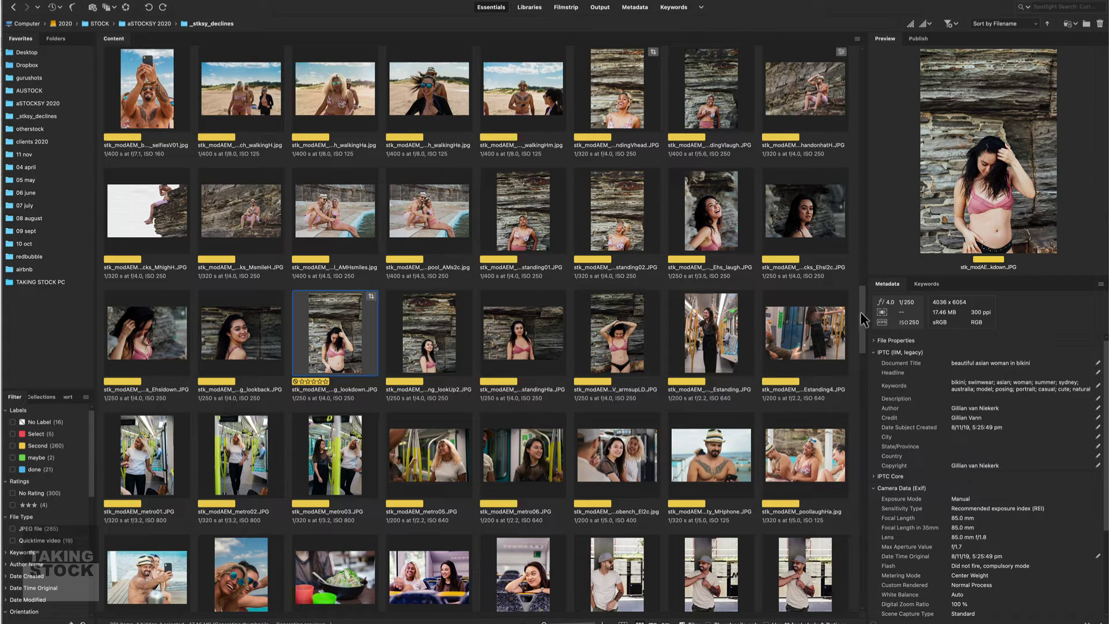
pyautogui.moveTo(863, 319); pyautogui.dragTo(853, 87)
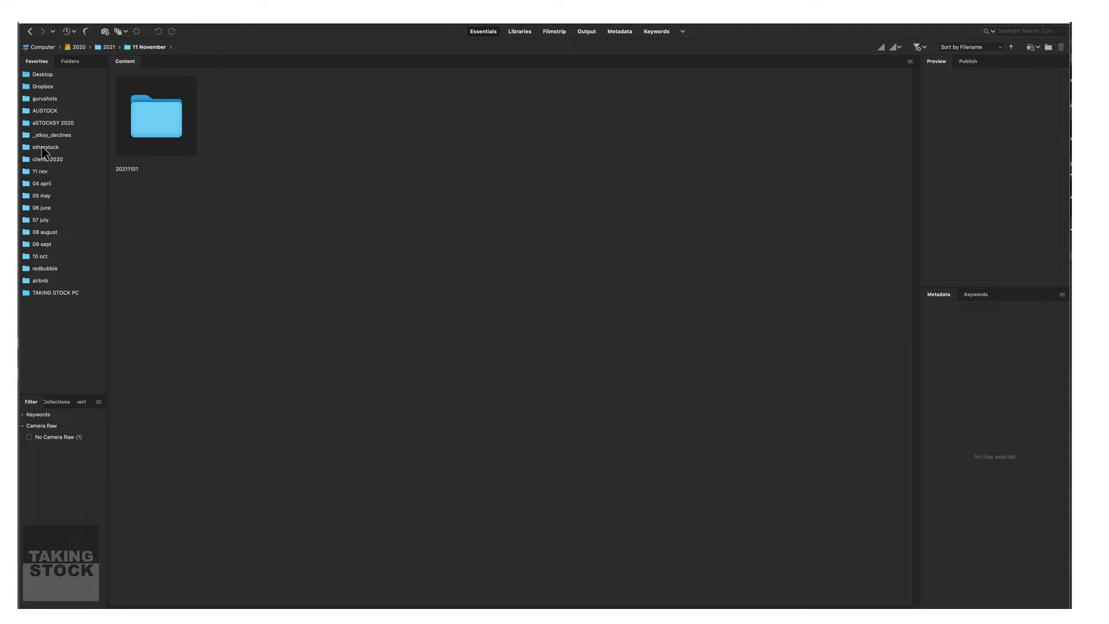
# Visit the favourites aSTOCKSY 2020 and otherstock, and browse the otherstock folder from beginning to end and back.
pyautogui.click(41, 124)
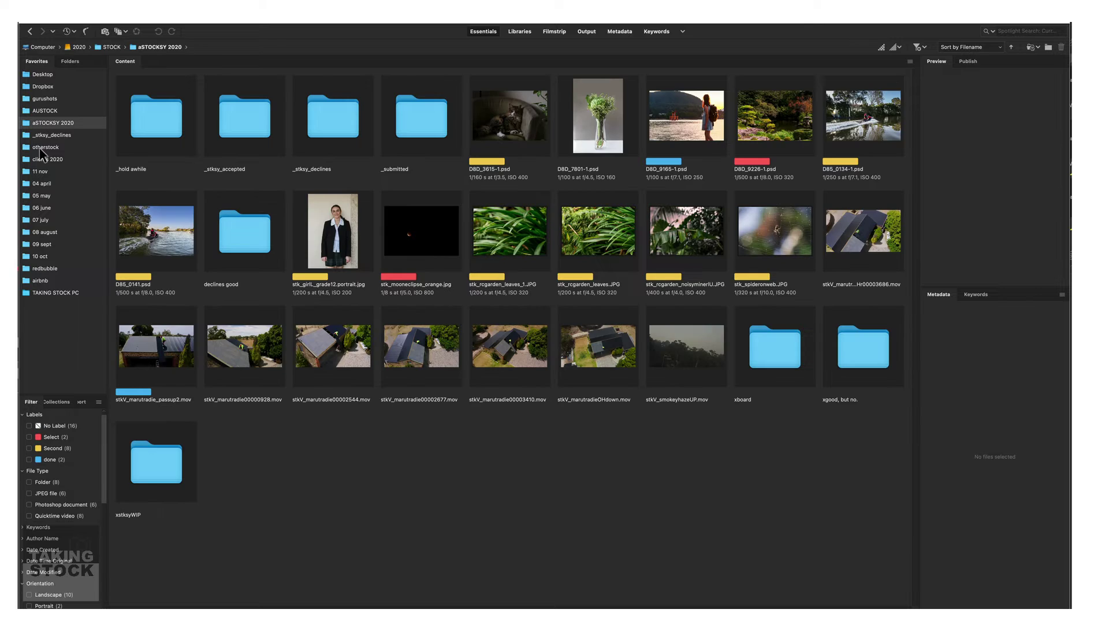
pyautogui.click(41, 148)
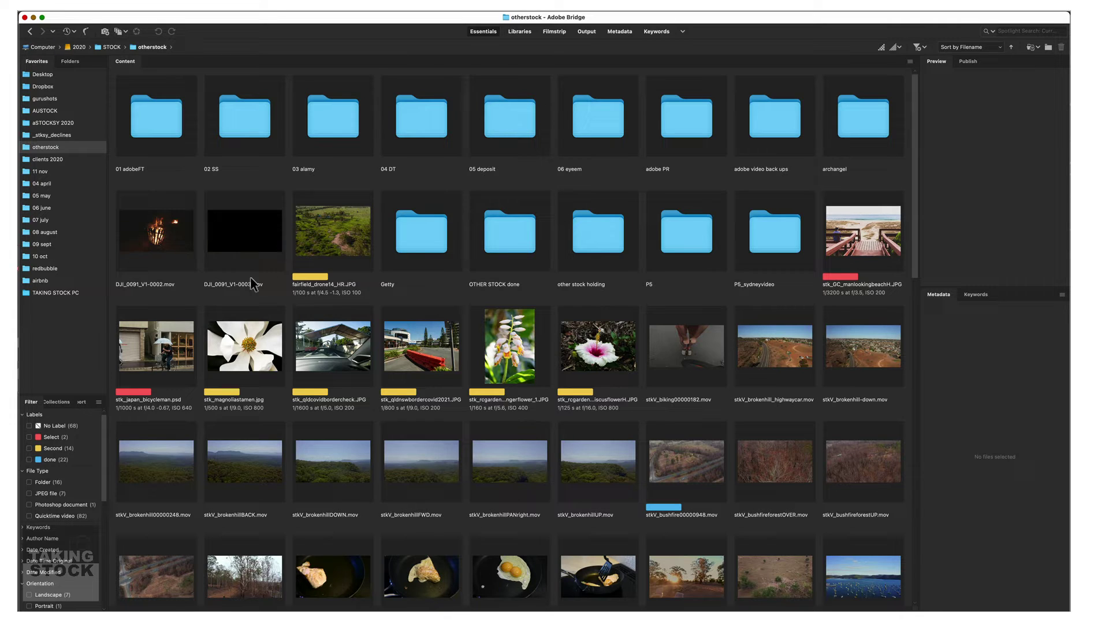
pyautogui.scroll(-5, 685, 495)
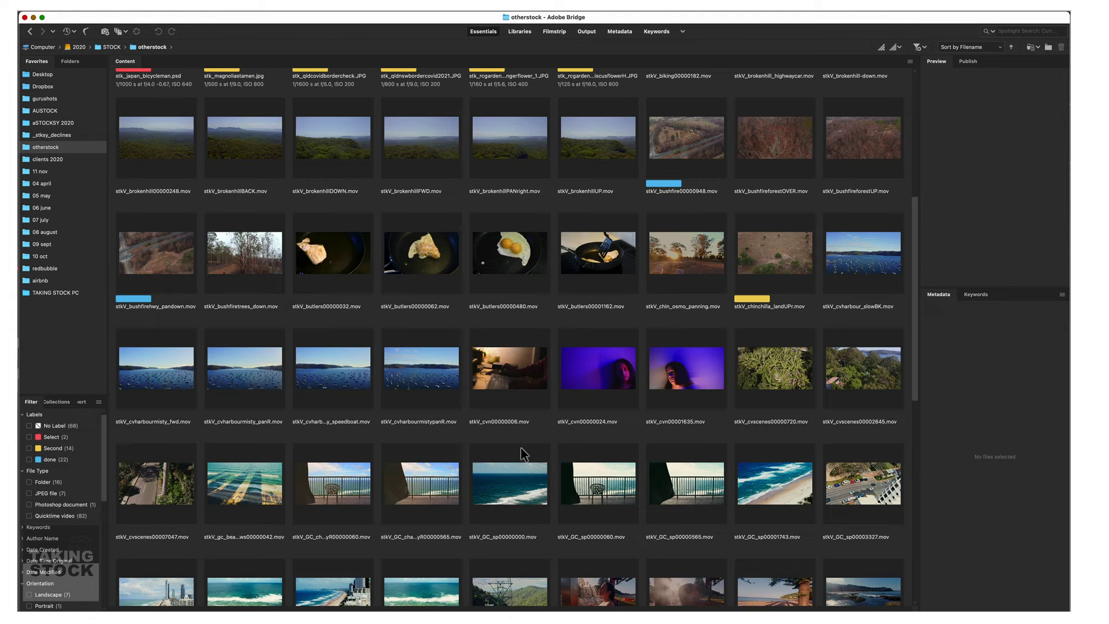
pyautogui.scroll(-7, 520, 453)
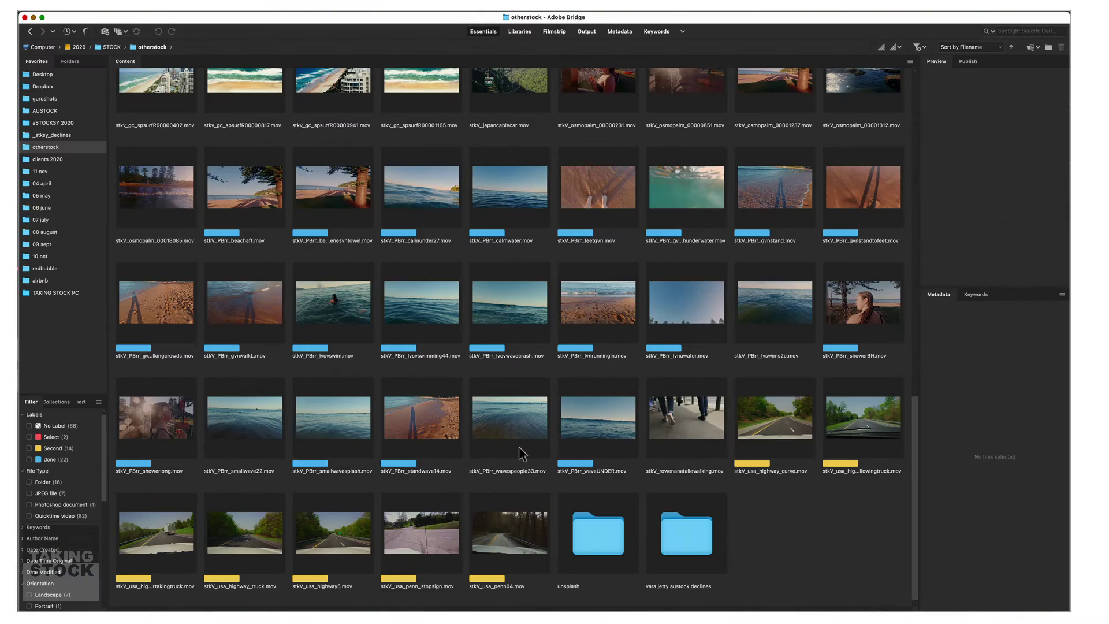
pyautogui.scroll(10, 523, 453)
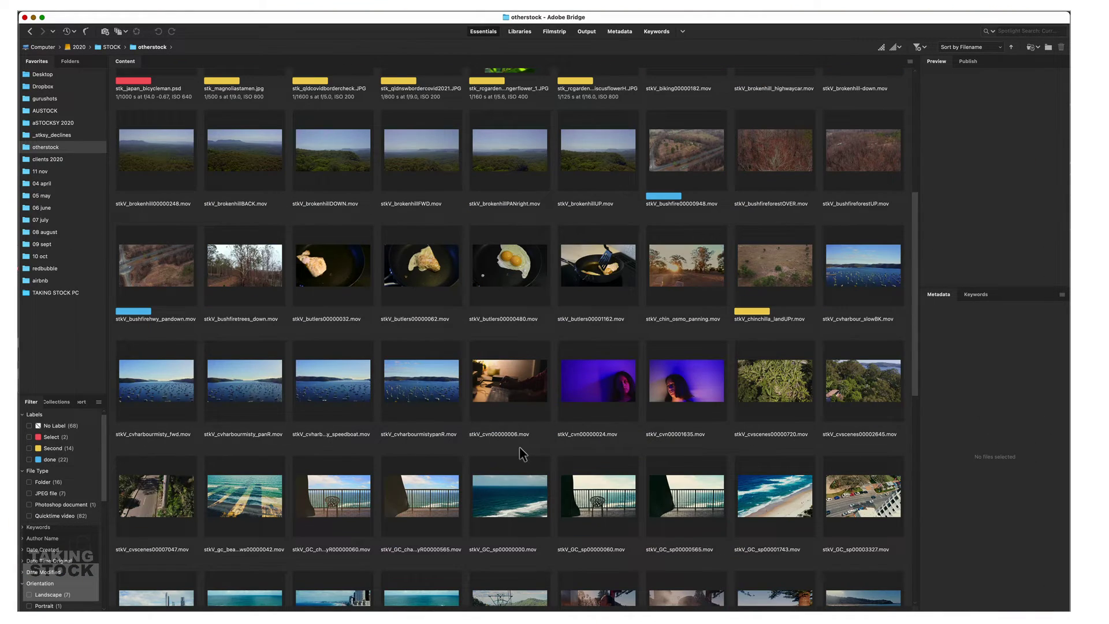
pyautogui.scroll(5, 522, 446)
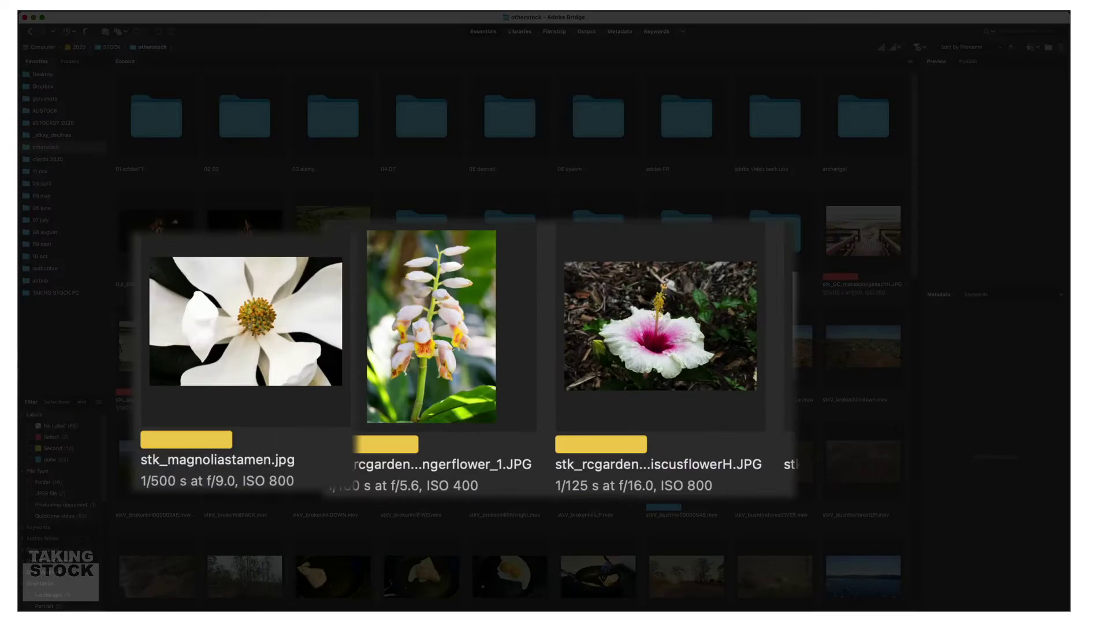
# Move stk_magnoliastamen.jpg and the ginger flower and hibiscus flower JPGs from otherstock into the 01 adobeFT folder.
pyautogui.click(260, 337)
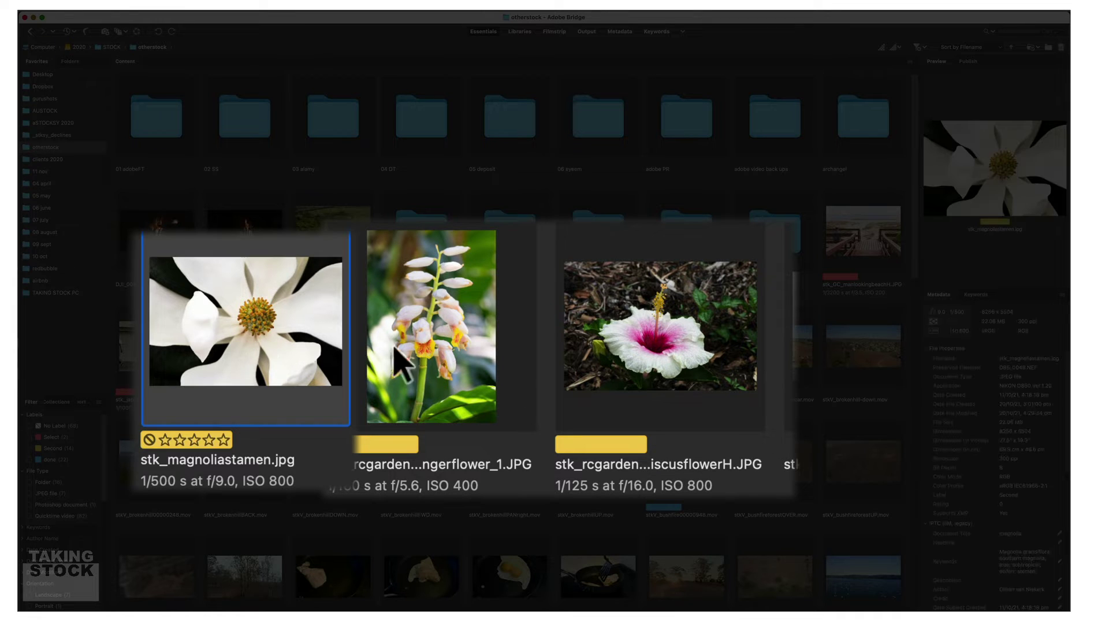
pyautogui.keyDown('super'); pyautogui.click(496, 349); pyautogui.keyUp('super')
pyautogui.keyDown('super'); pyautogui.click(690, 346); pyautogui.keyUp('super')
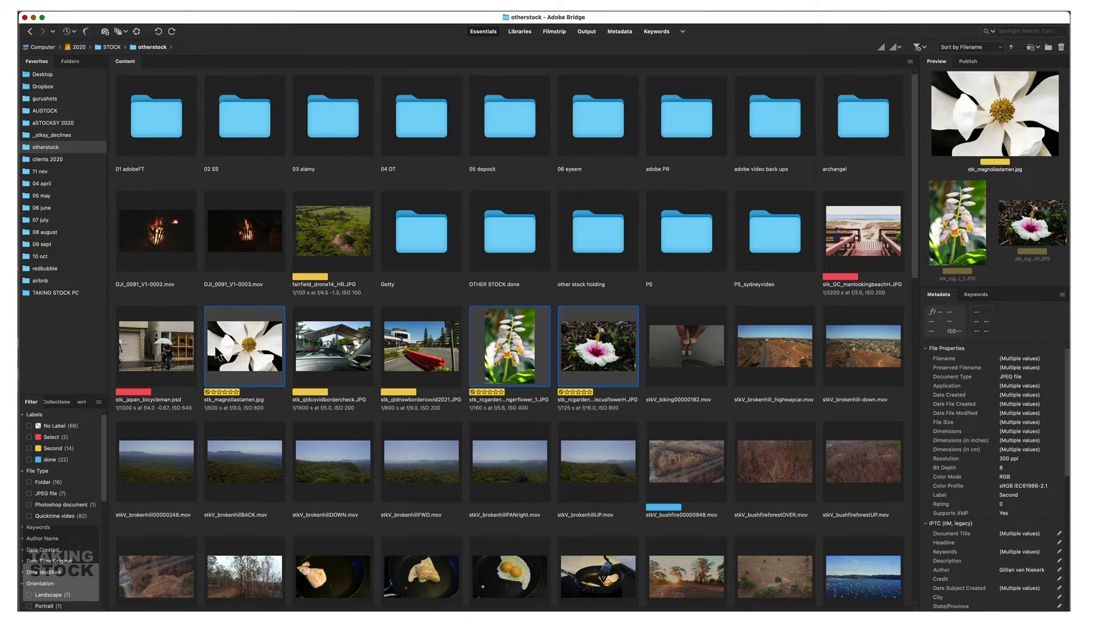
pyautogui.moveTo(242, 350); pyautogui.dragTo(162, 123)
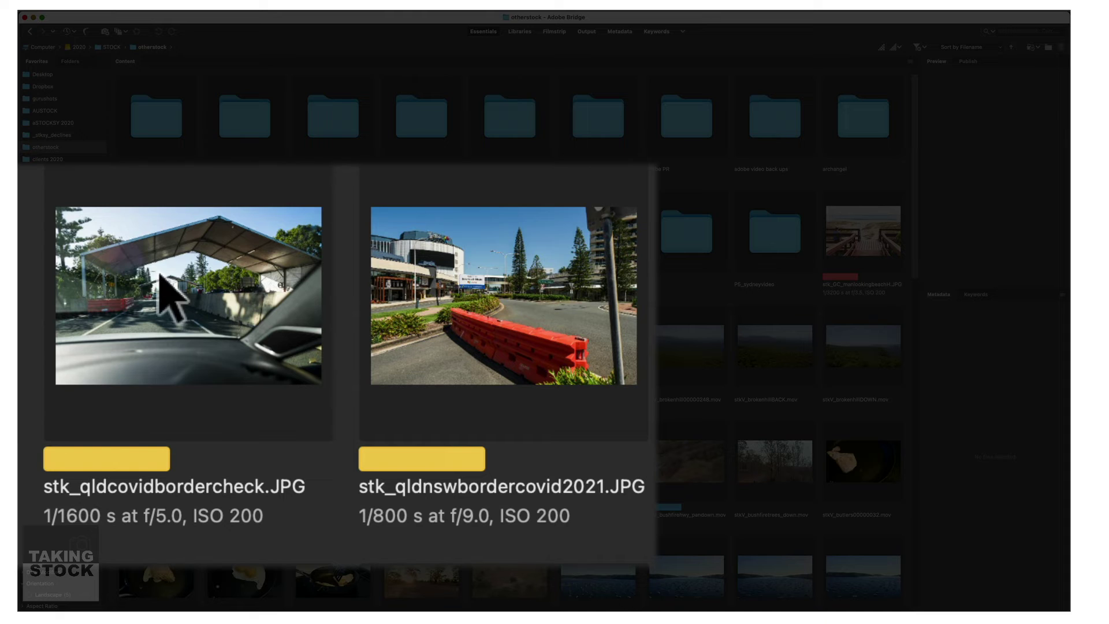
# Move stk_qldcovidbordercheck.JPG and stk_qldnswbordercovid2021.JPG into the 02 SS folder.
pyautogui.click(235, 339)
pyautogui.keyDown('shift'); pyautogui.click(523, 300); pyautogui.keyUp('shift')
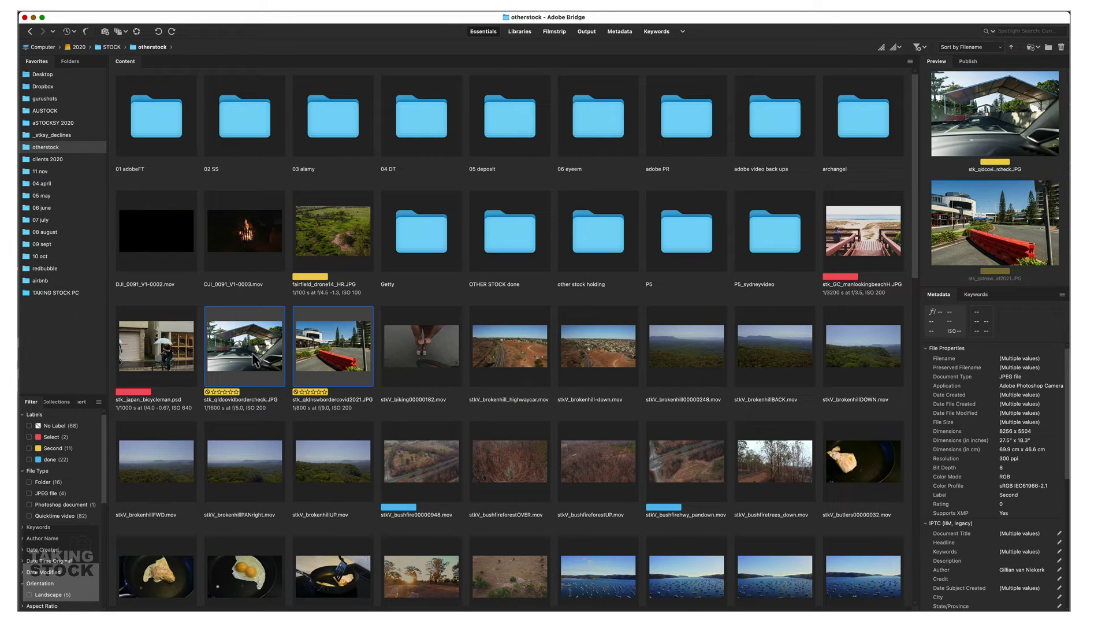
pyautogui.moveTo(235, 336); pyautogui.dragTo(248, 119)
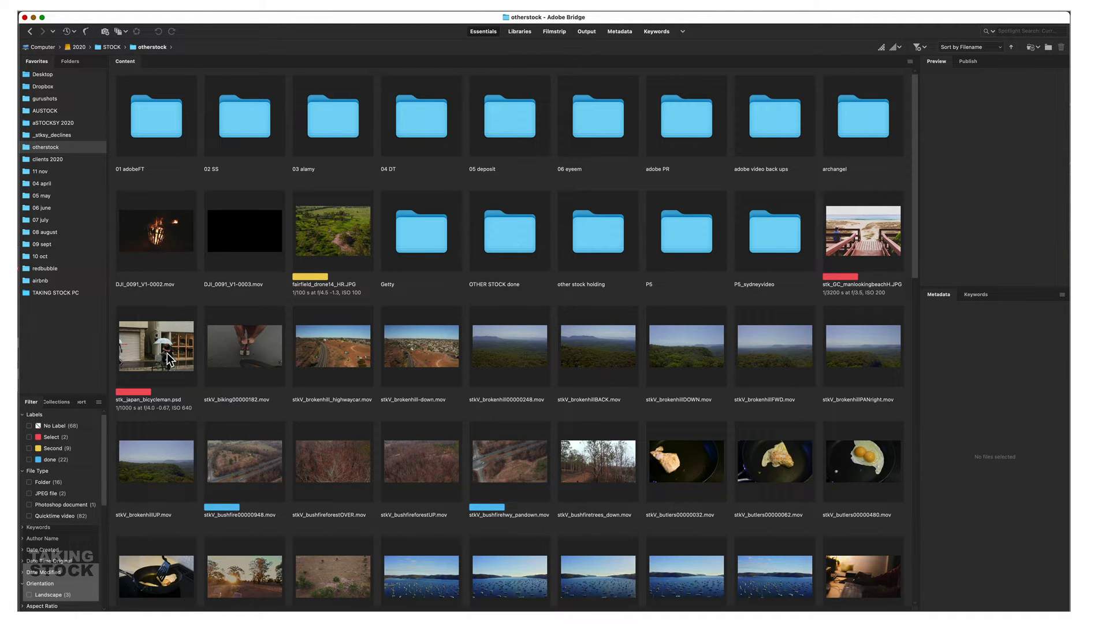
# Move stk_GC_manlookingbeachH.JPG into the 01 adobeFT folder and open that folder.
pyautogui.click(866, 241)
pyautogui.moveTo(867, 241); pyautogui.dragTo(174, 124)
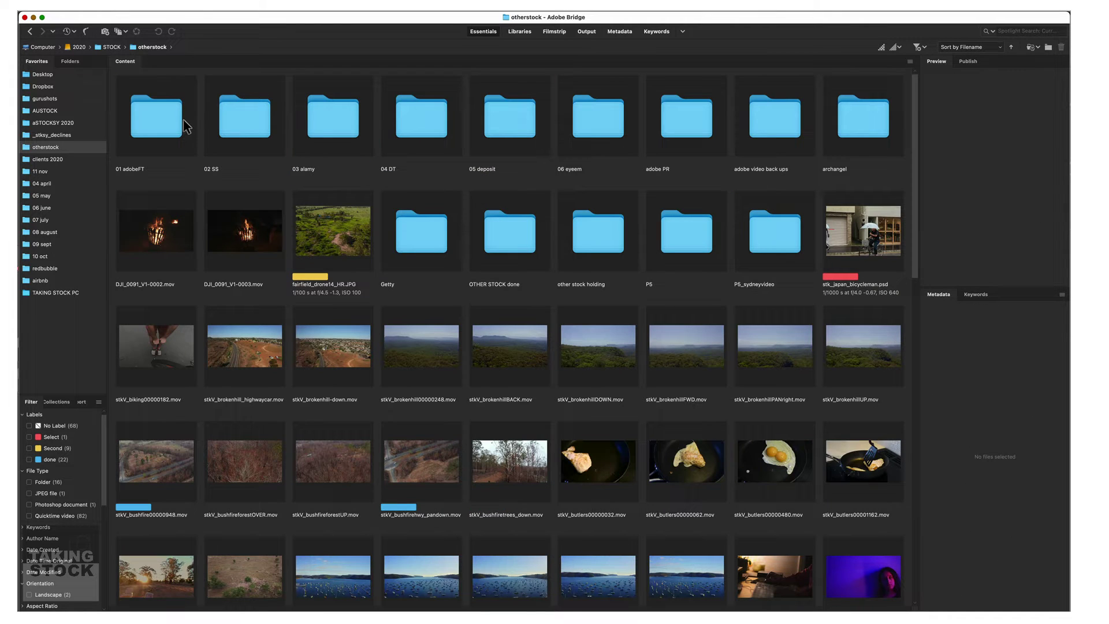
pyautogui.doubleClick(157, 118)
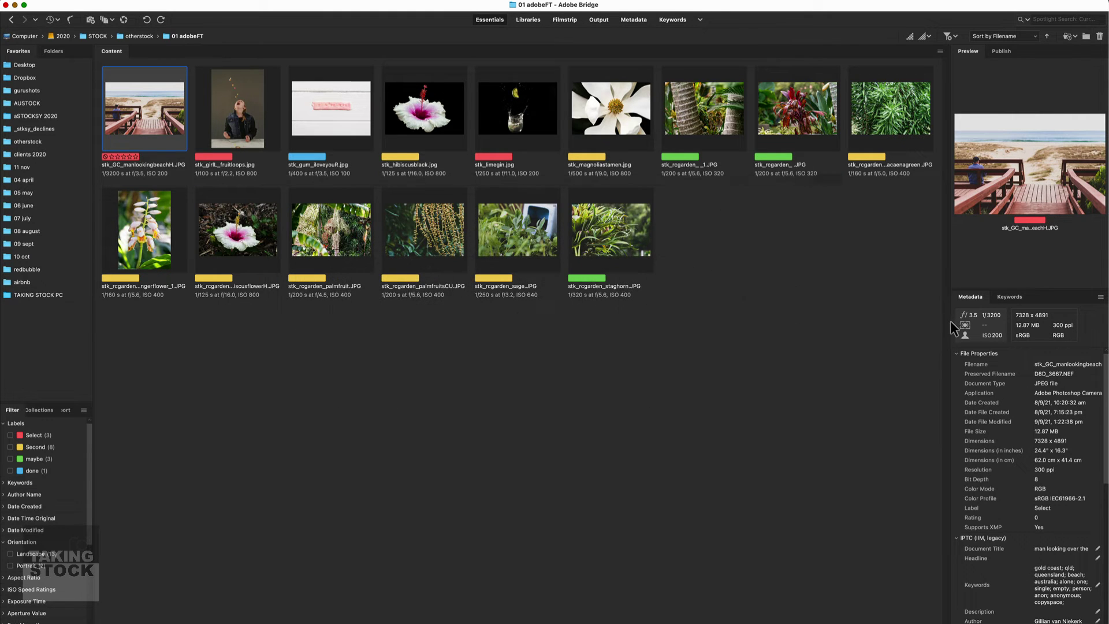
# Widen the preview and metadata area for stk_GC_manlookingbeachH.JPG and collapse its File Properties section.
pyautogui.moveTo(945, 322); pyautogui.dragTo(868, 329)
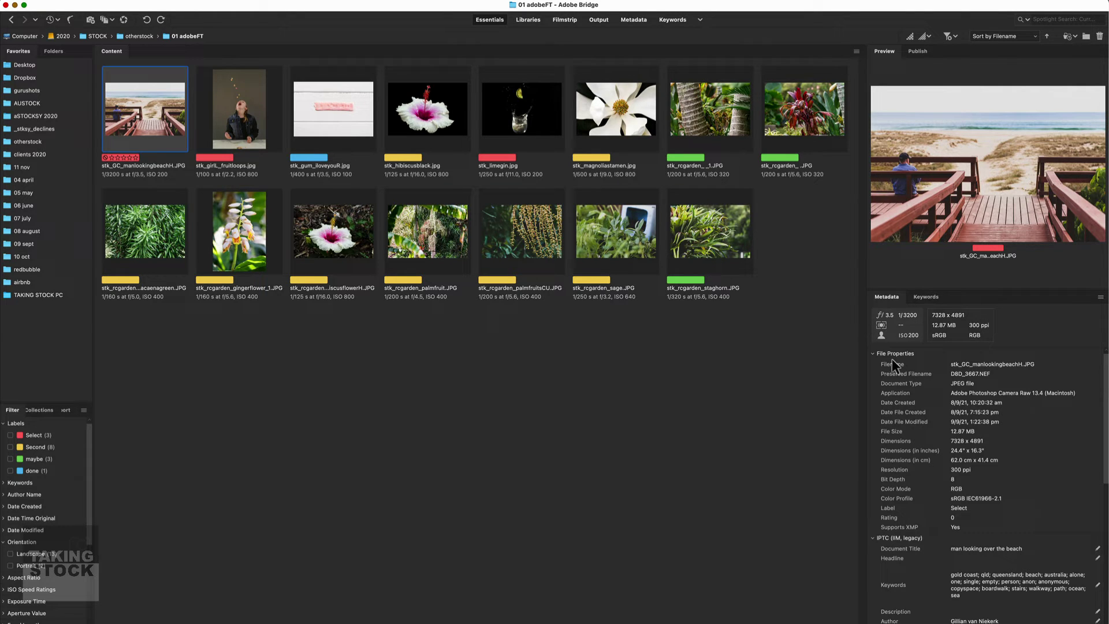
pyautogui.click(873, 354)
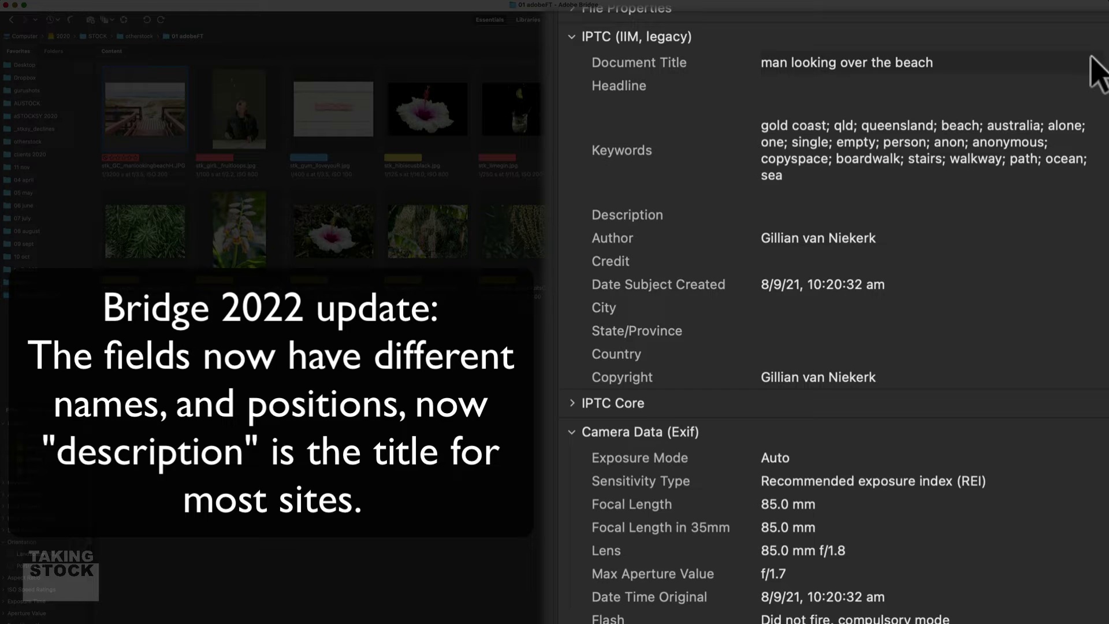
# Copy the document title "man looking over the beach" into the Headline and Description fields of stk_GC_manlookingbeachH.JPG.
pyautogui.click(815, 90)
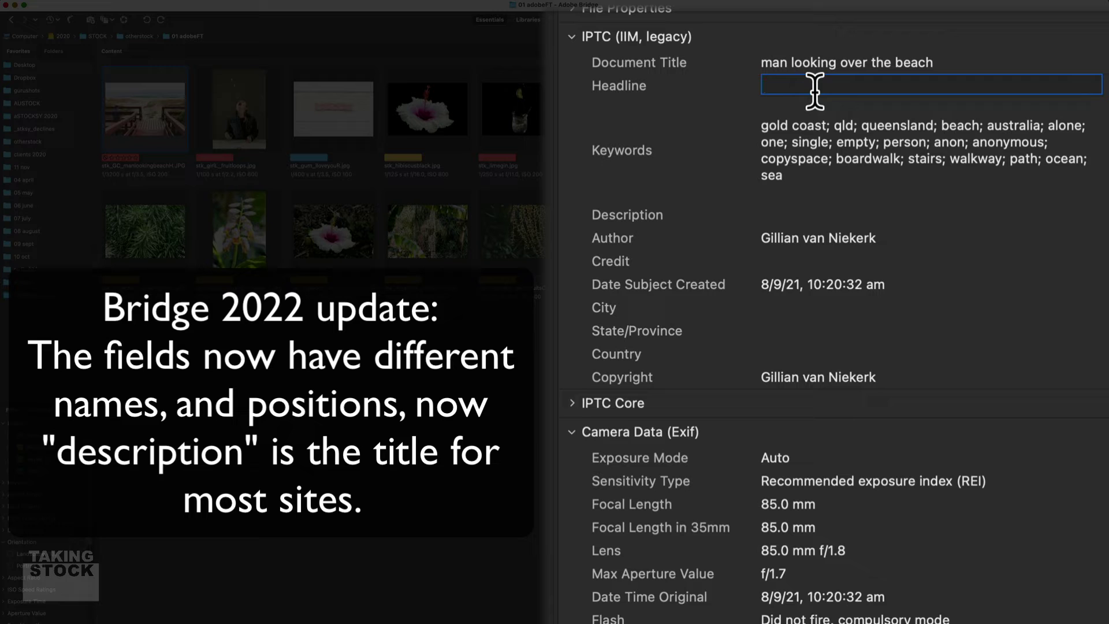
pyautogui.click(794, 214)
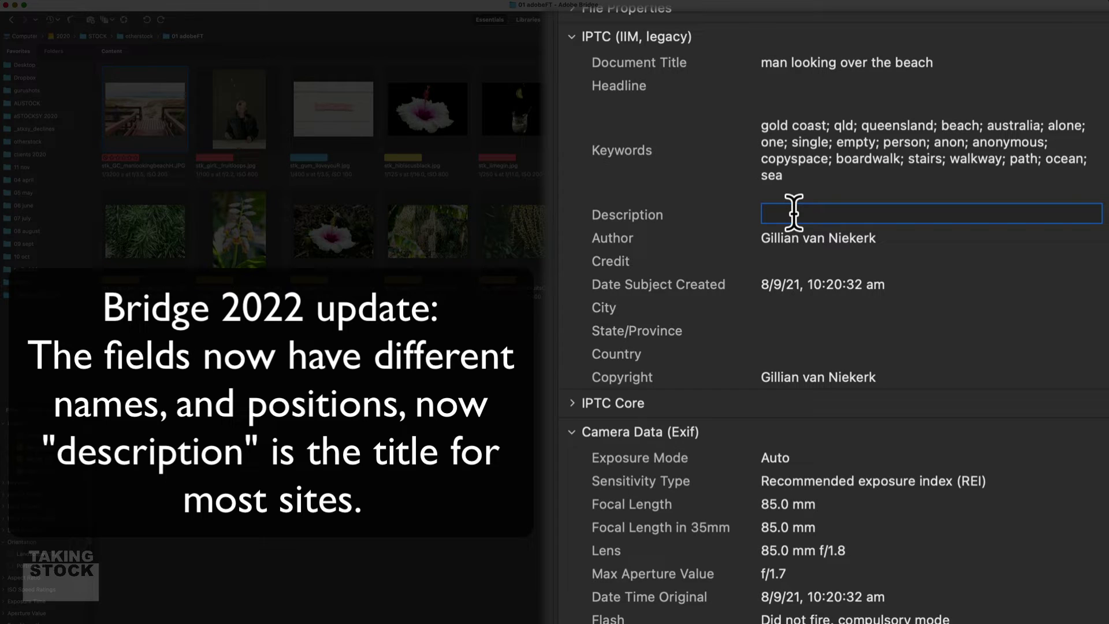
pyautogui.click(804, 62)
pyautogui.press('cmd+c')
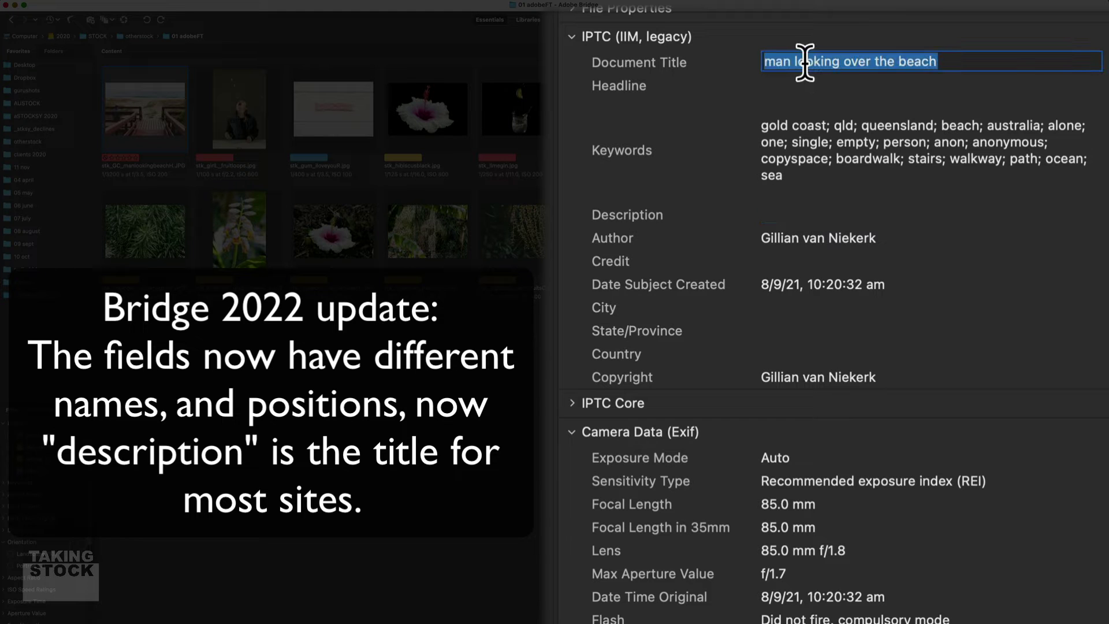
pyautogui.press('Tab')
pyautogui.press('cmd+v')
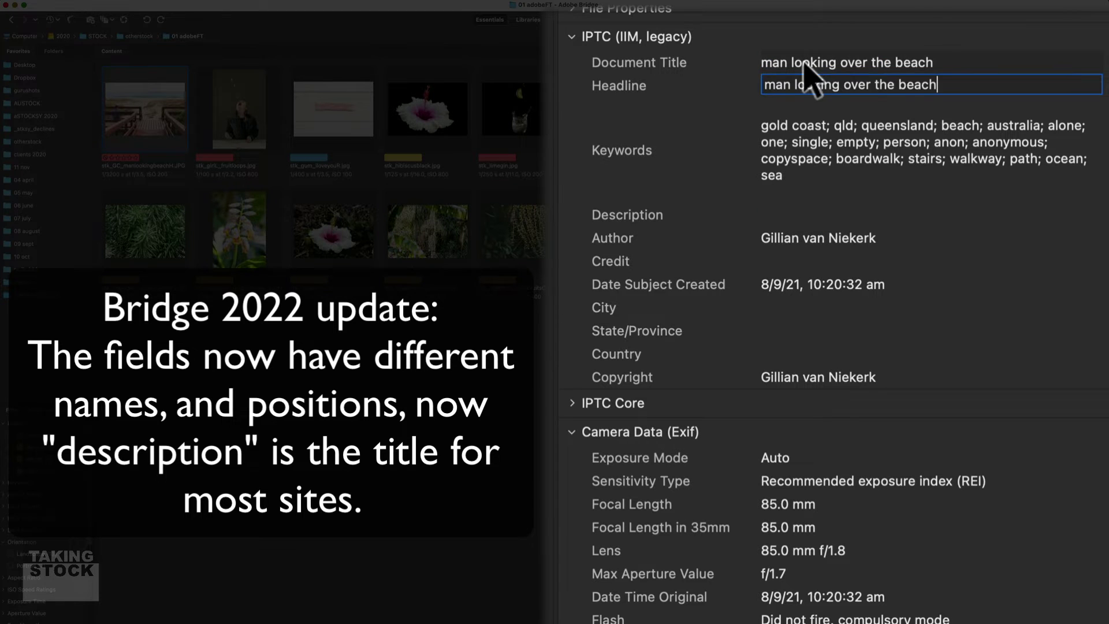
pyautogui.press('Tab')
pyautogui.click(786, 165)
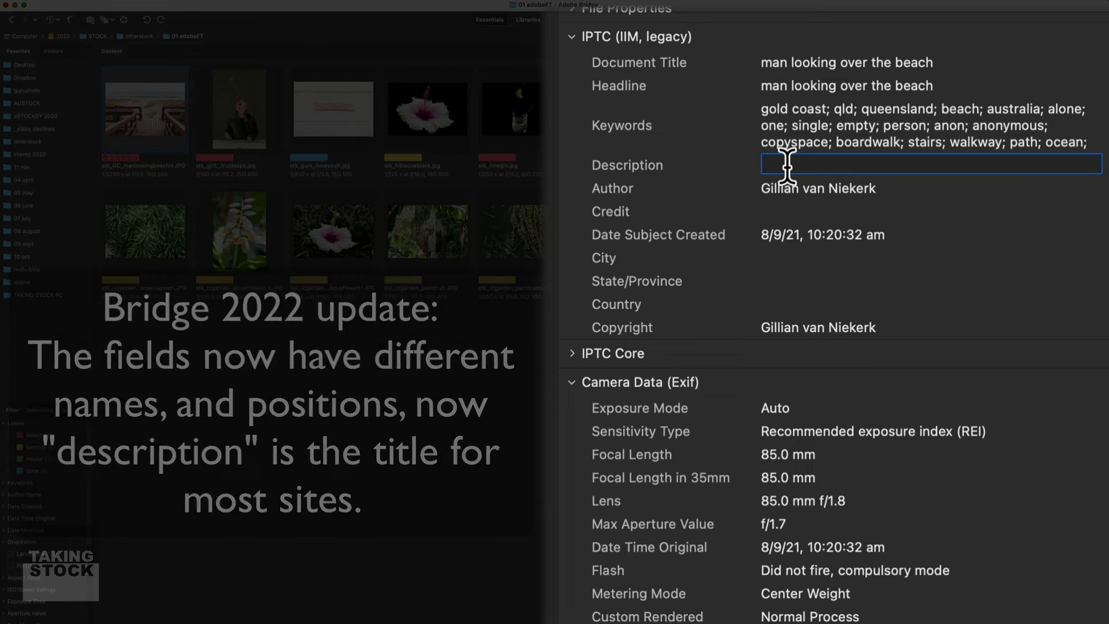
pyautogui.press('cmd+v')
pyautogui.press('Tab')
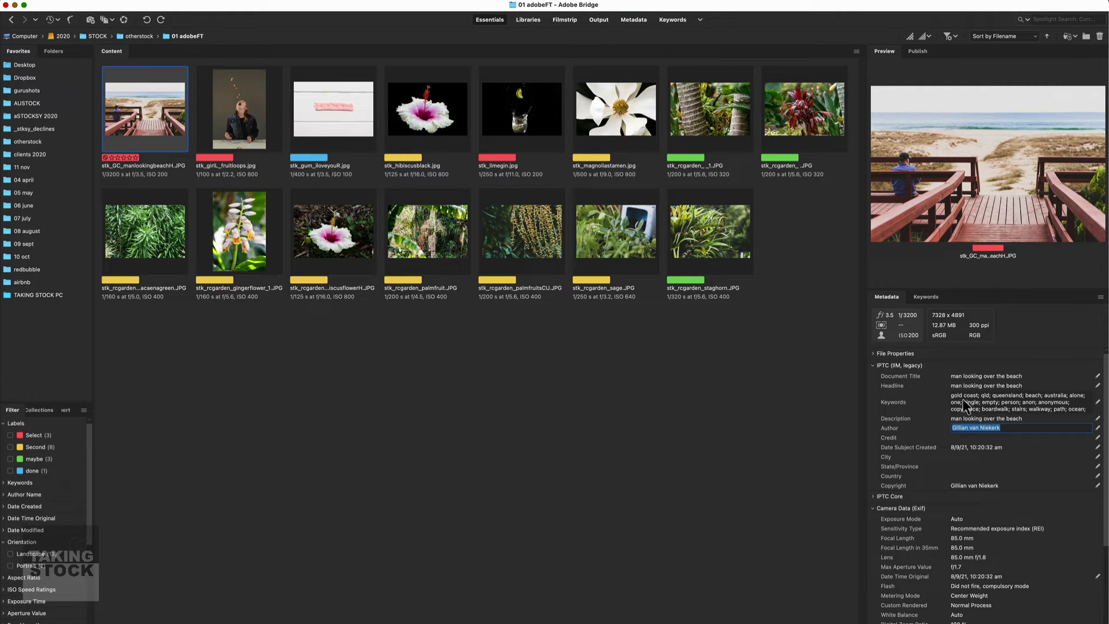
# Review the beach photo's keywords and the IPTC metadata of the fruit loops, gum, hibiscus, lime gin and magnolia images.
pyautogui.click(981, 407)
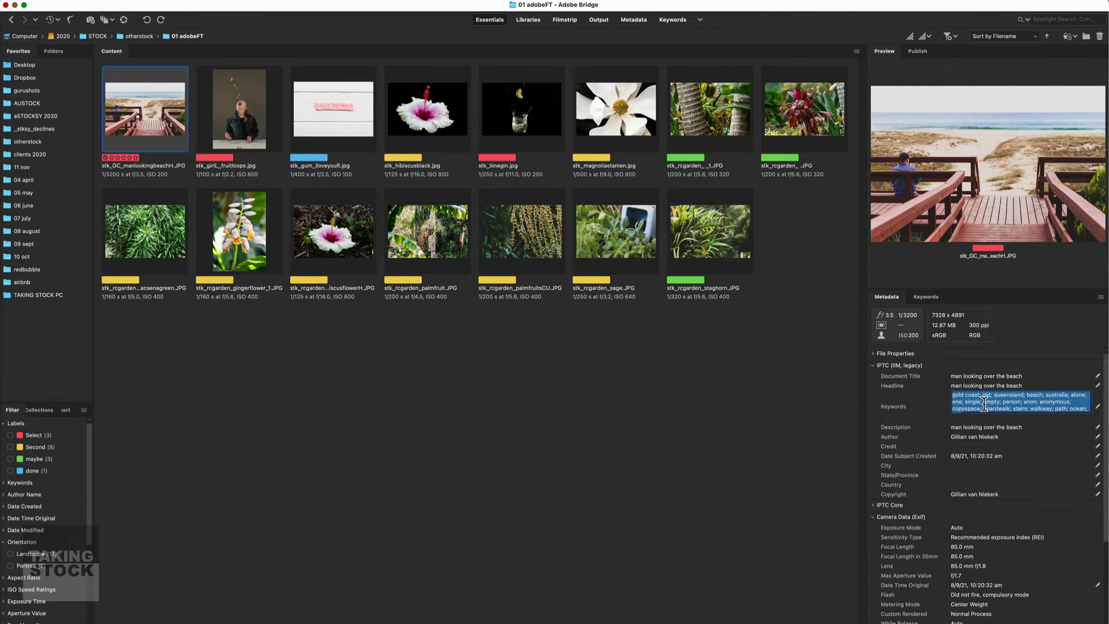
pyautogui.click(465, 415)
pyautogui.click(238, 118)
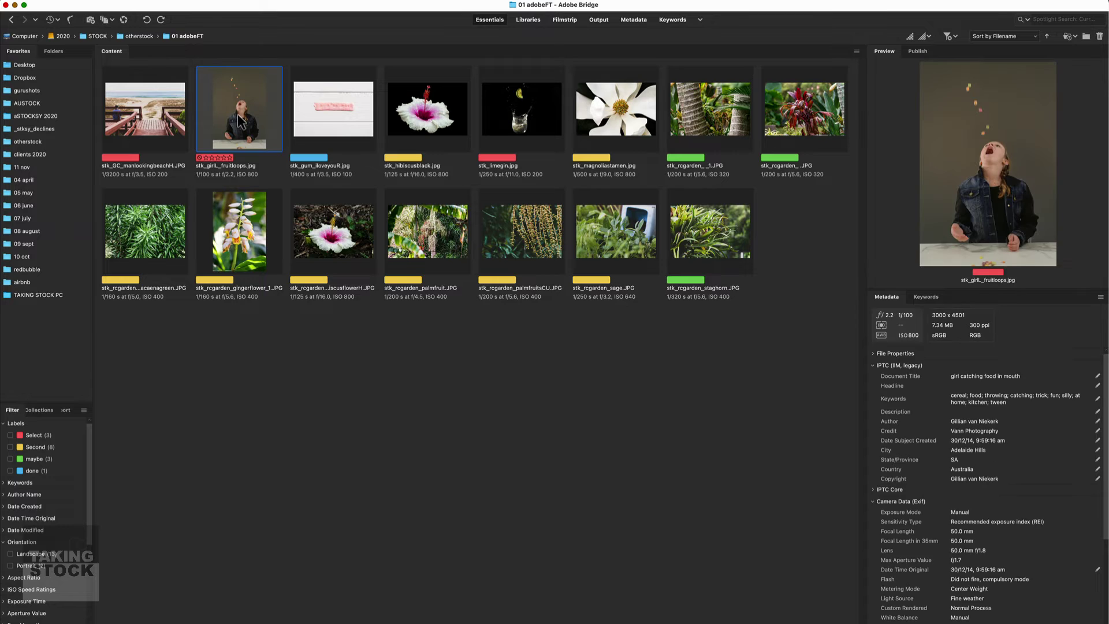
pyautogui.click(318, 118)
pyautogui.click(425, 113)
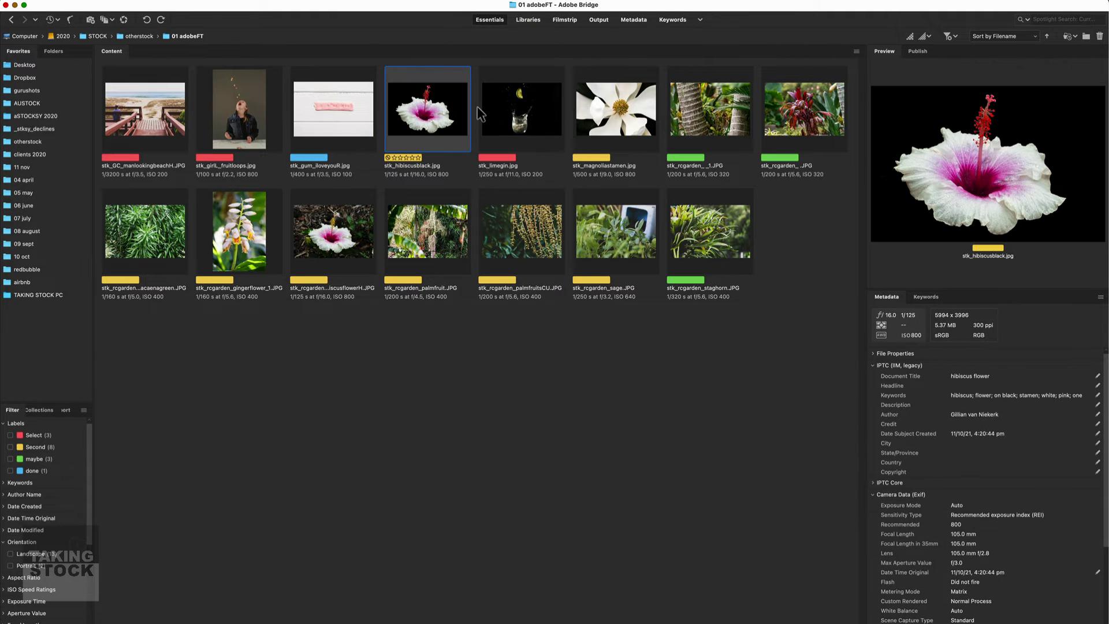
pyautogui.click(510, 116)
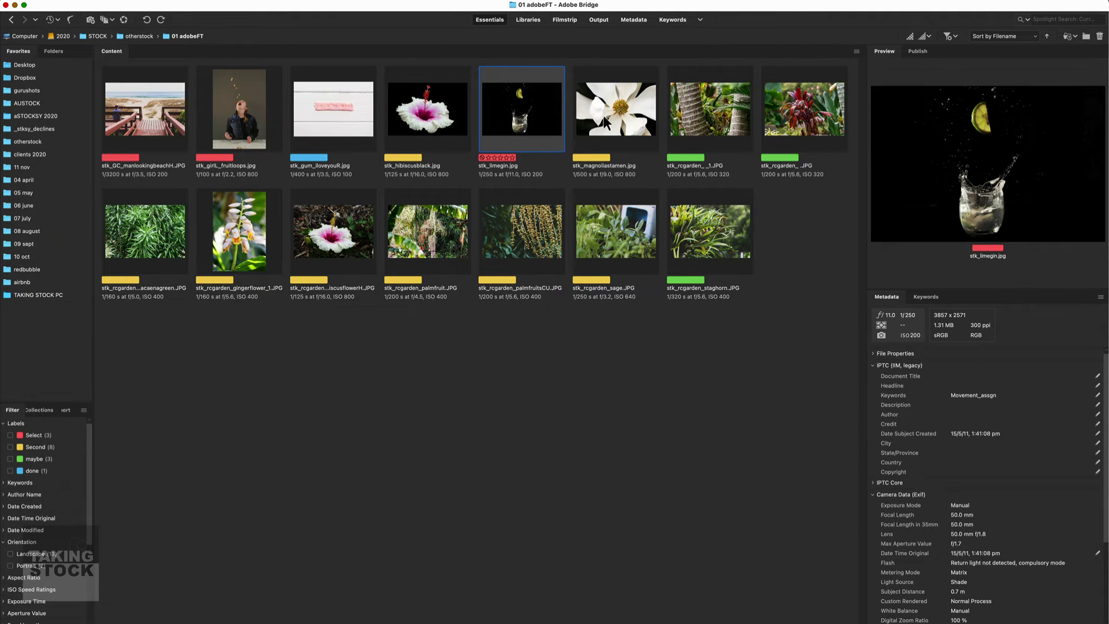
pyautogui.click(603, 116)
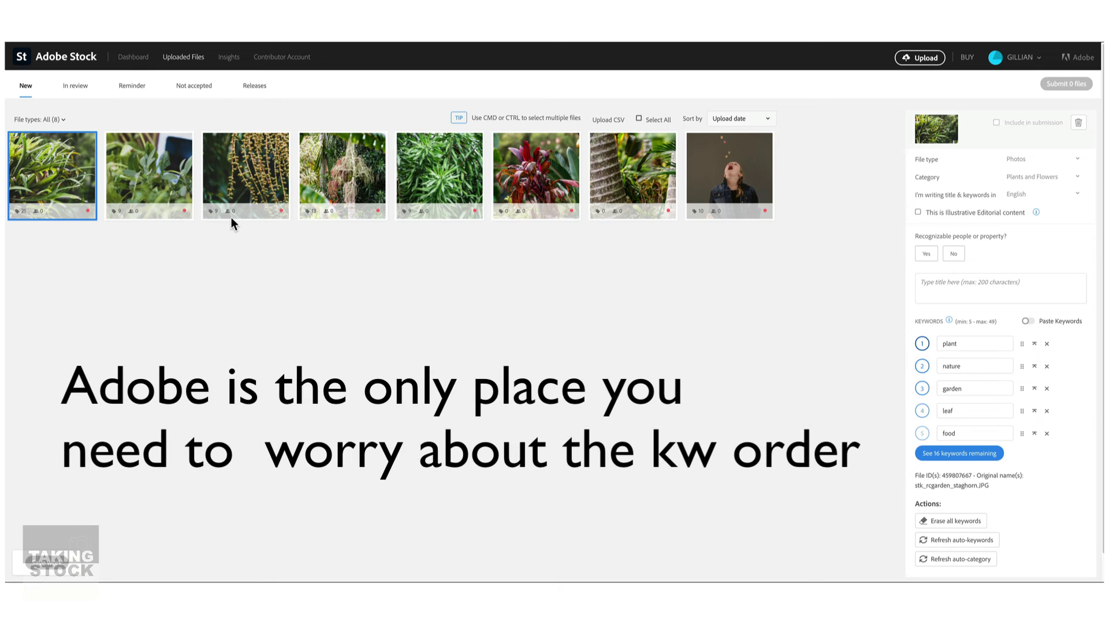
# In Adobe Stock's uploaded files, set the title of stk_rcgarden_sage.JPG to "sagen growing in a herb garden".
pyautogui.click(147, 168)
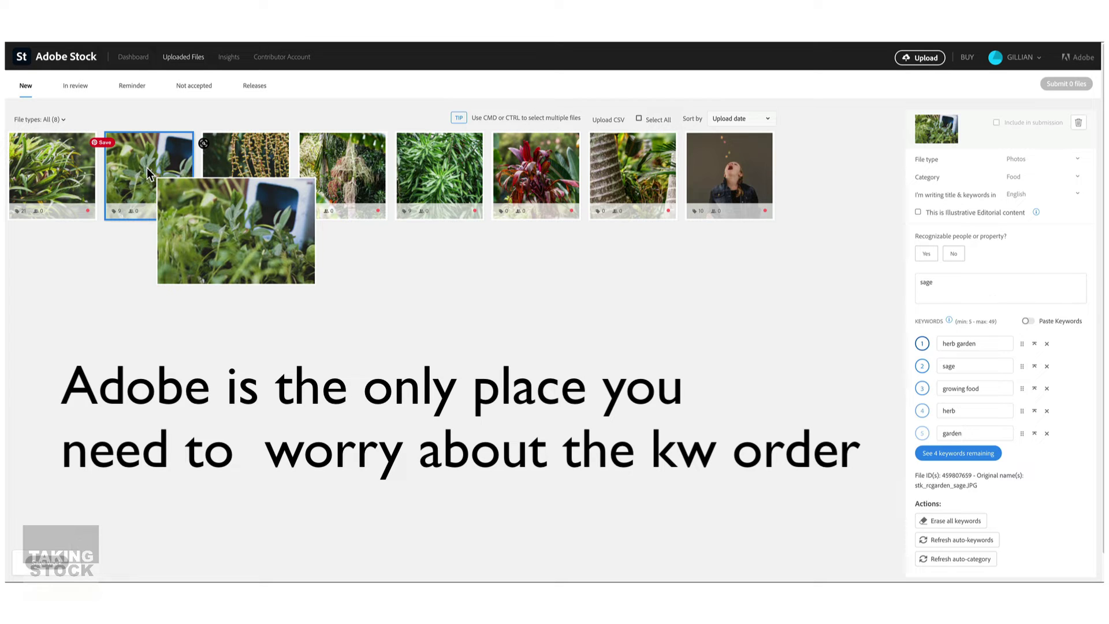
pyautogui.click(960, 282)
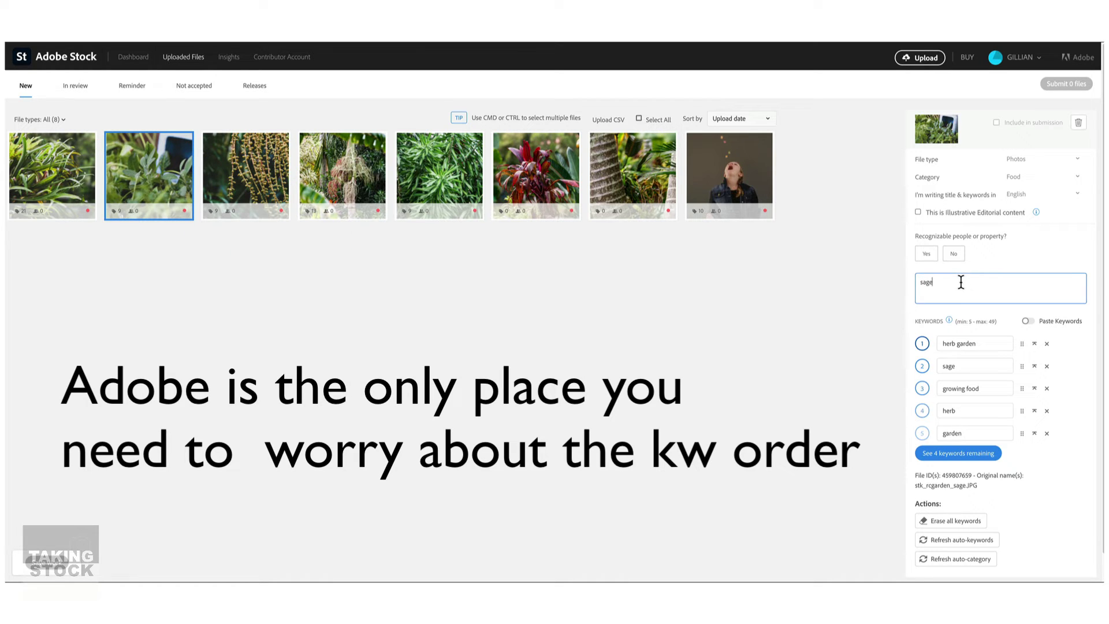
pyautogui.write('n go')
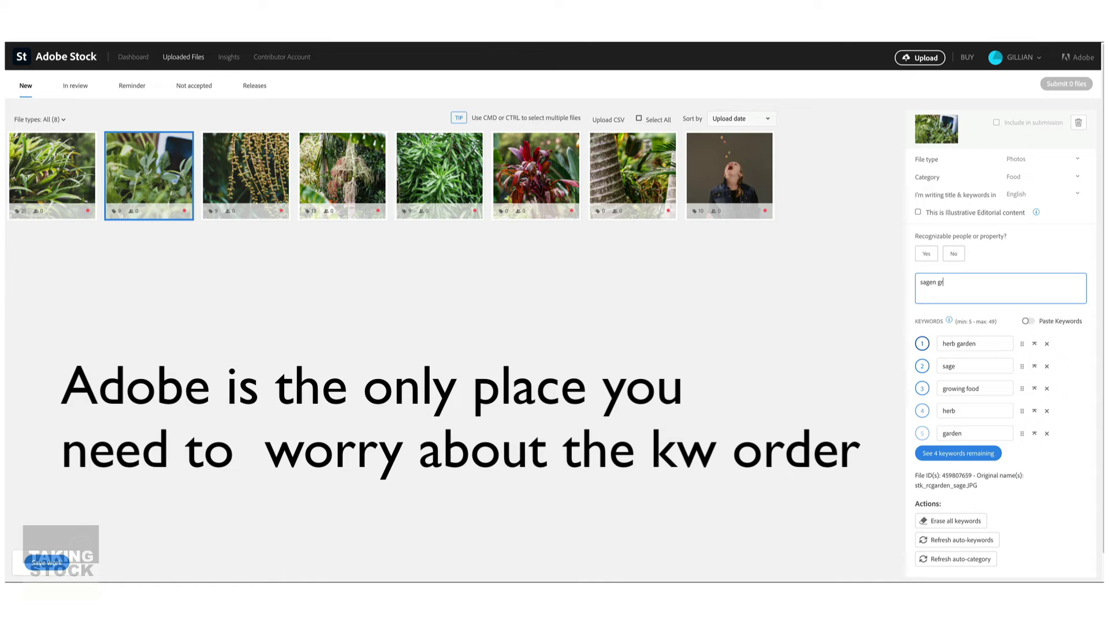
pyautogui.write('owing in a herb garden')
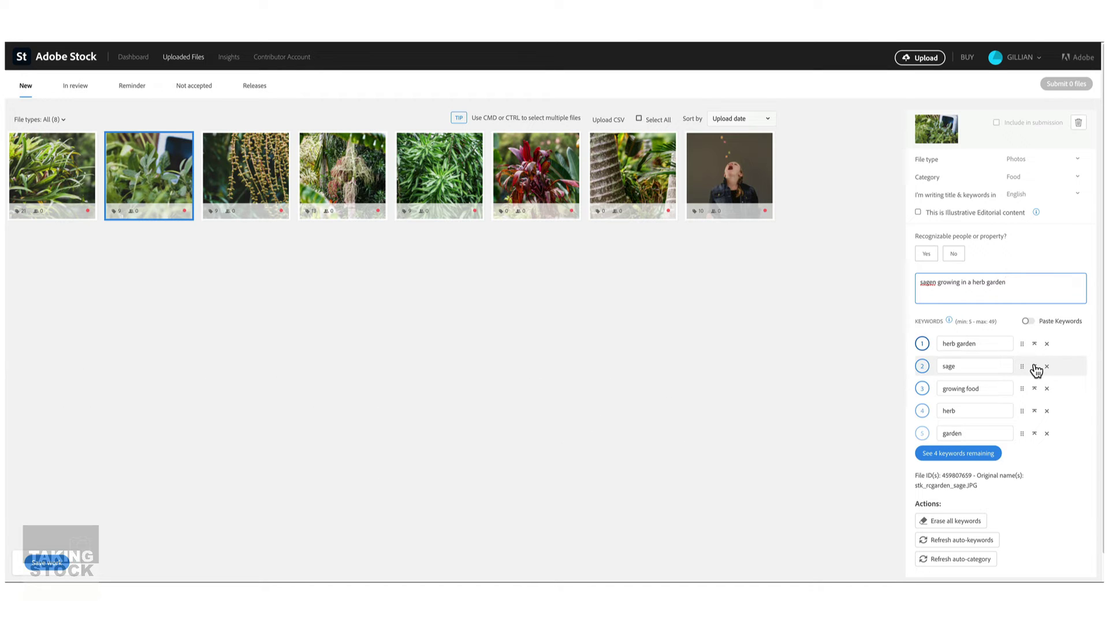
# Make "sage" the first keyword of the sage photo and inspect its full keyword list, including as pasteable text.
pyautogui.moveTo(1021, 364); pyautogui.dragTo(1011, 340)
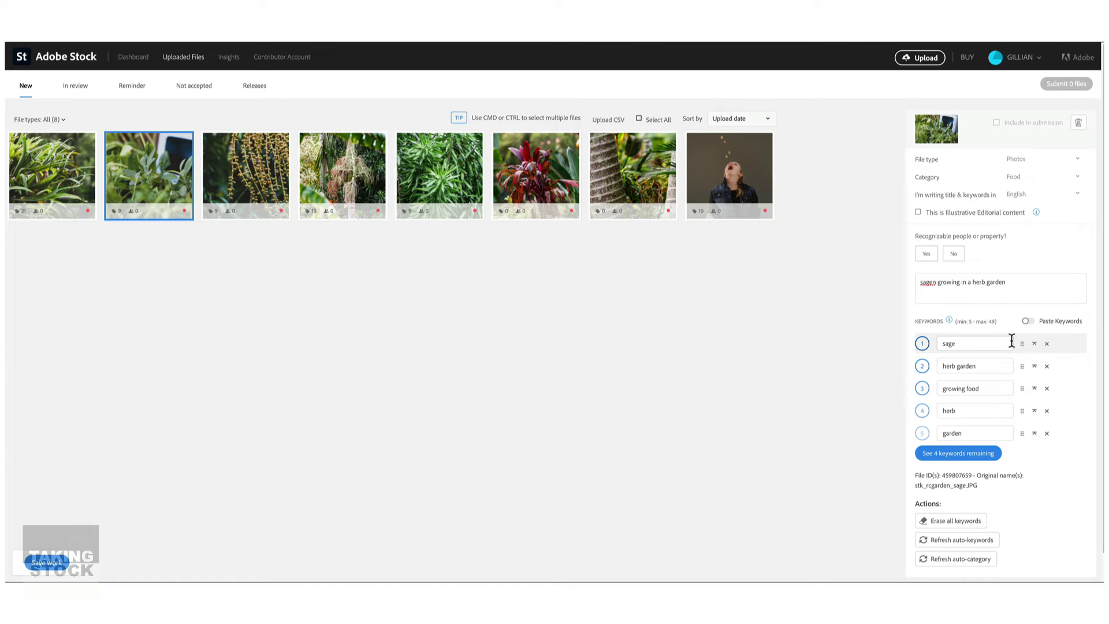
pyautogui.click(965, 454)
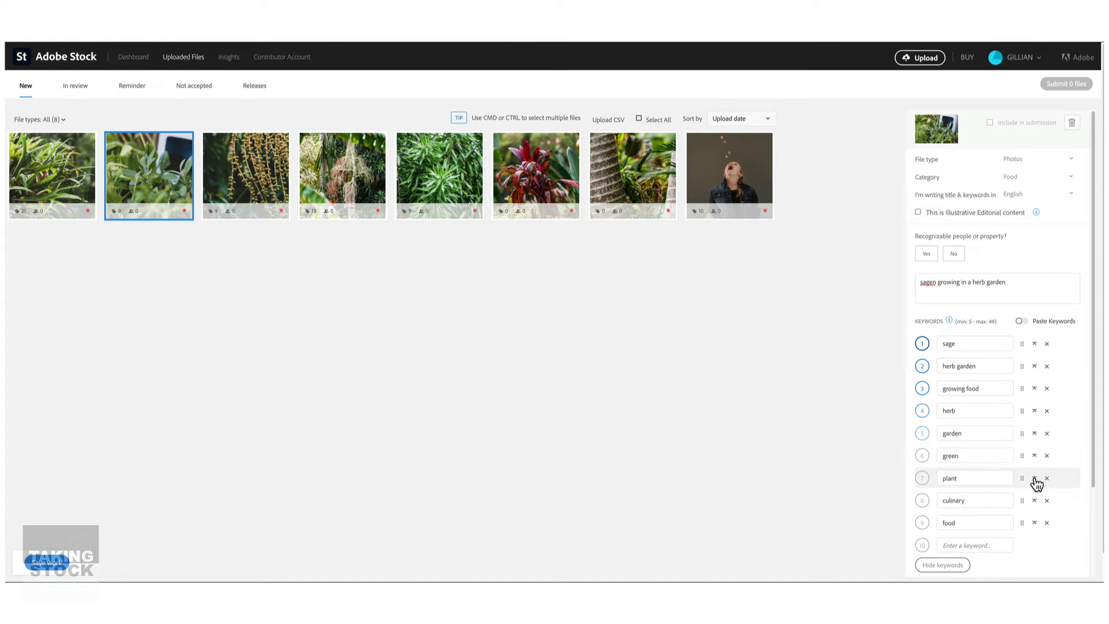
pyautogui.click(1026, 318)
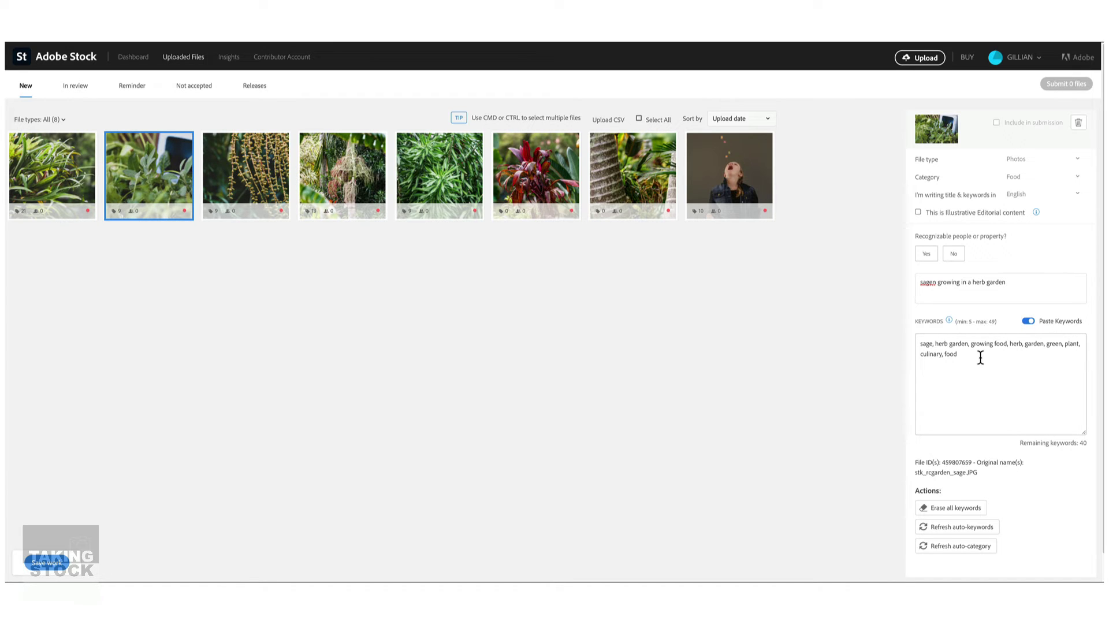
pyautogui.click(1027, 321)
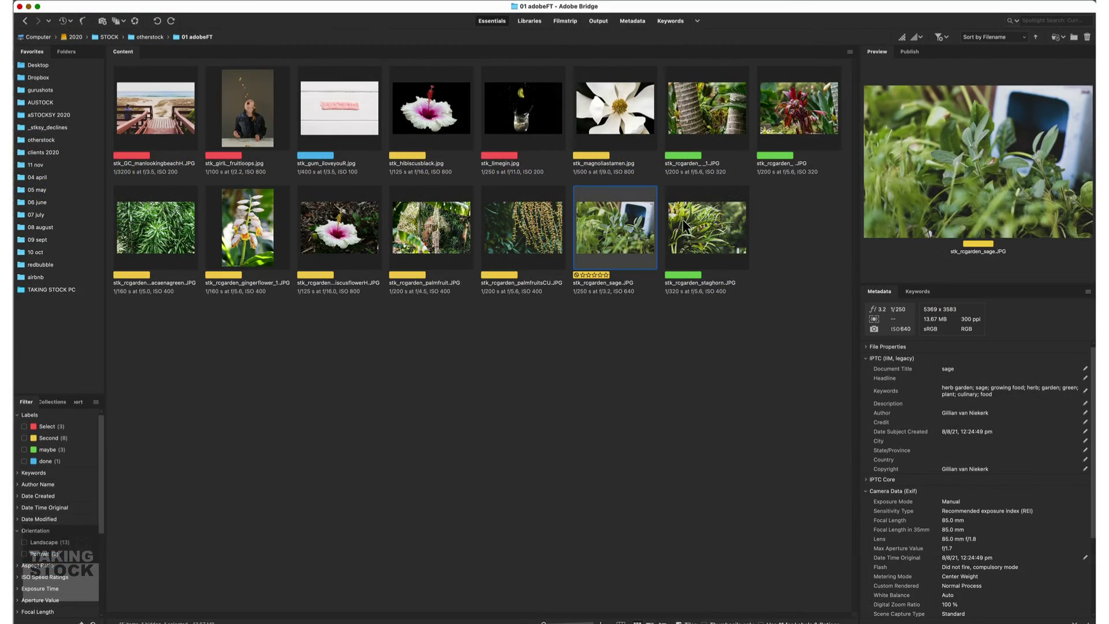
# In Bridge, move the sage, staghorn, palm fruit, palmfruitsCU, rcgarden__1, rcgarden__ and fruit loops images from 01 adobeFT to 02 SS.
pyautogui.keyDown('super'); pyautogui.click(682, 222); pyautogui.keyUp('super')
pyautogui.keyDown('super'); pyautogui.click(543, 226); pyautogui.keyUp('super')
pyautogui.keyDown('super'); pyautogui.click(431, 228); pyautogui.keyUp('super')
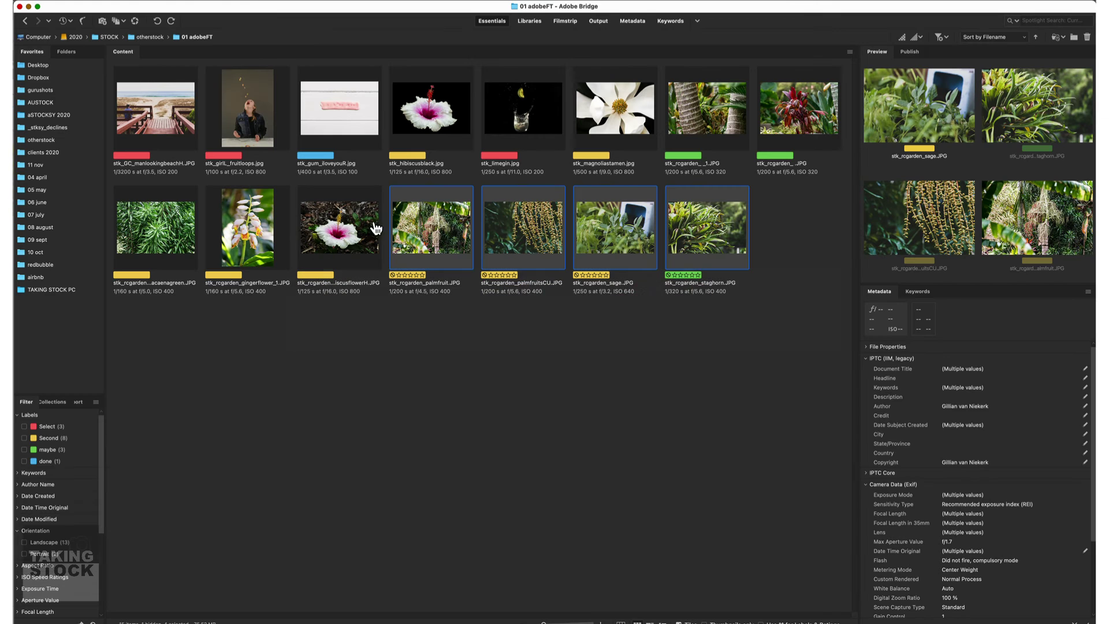
pyautogui.keyDown('super'); pyautogui.click(709, 110); pyautogui.keyUp('super')
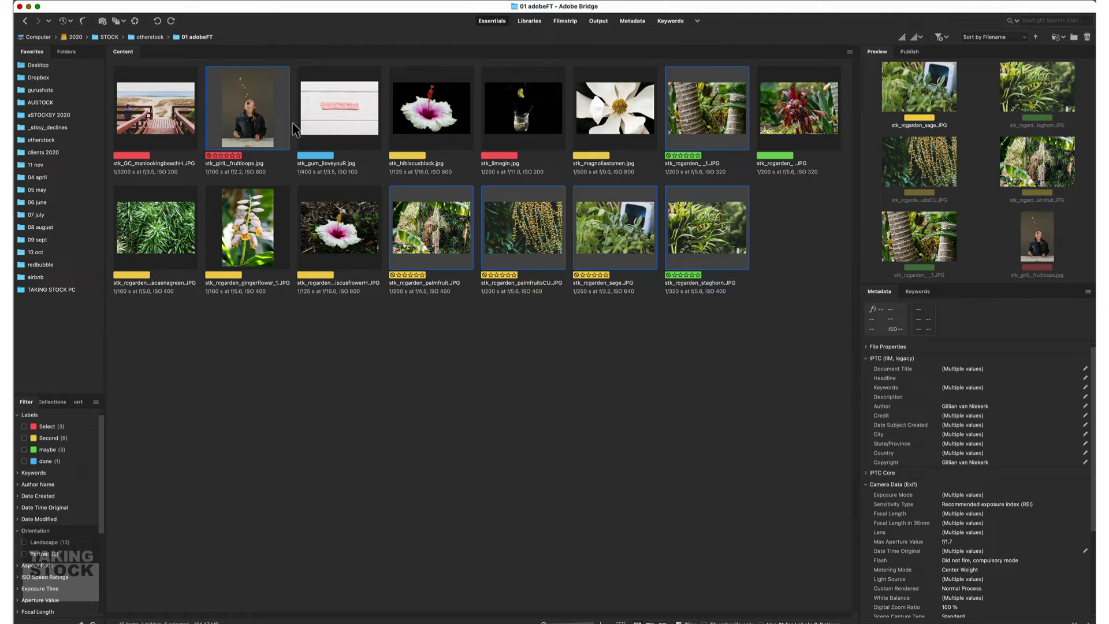
pyautogui.keyDown('super'); pyautogui.click(807, 112); pyautogui.keyUp('super')
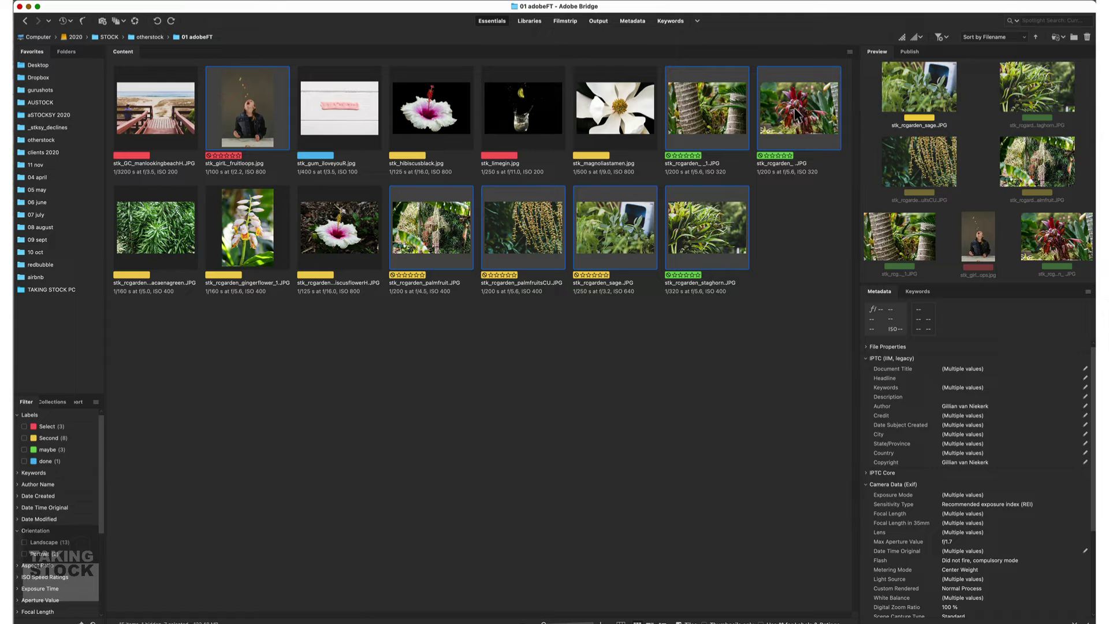
pyautogui.rightClick(795, 112)
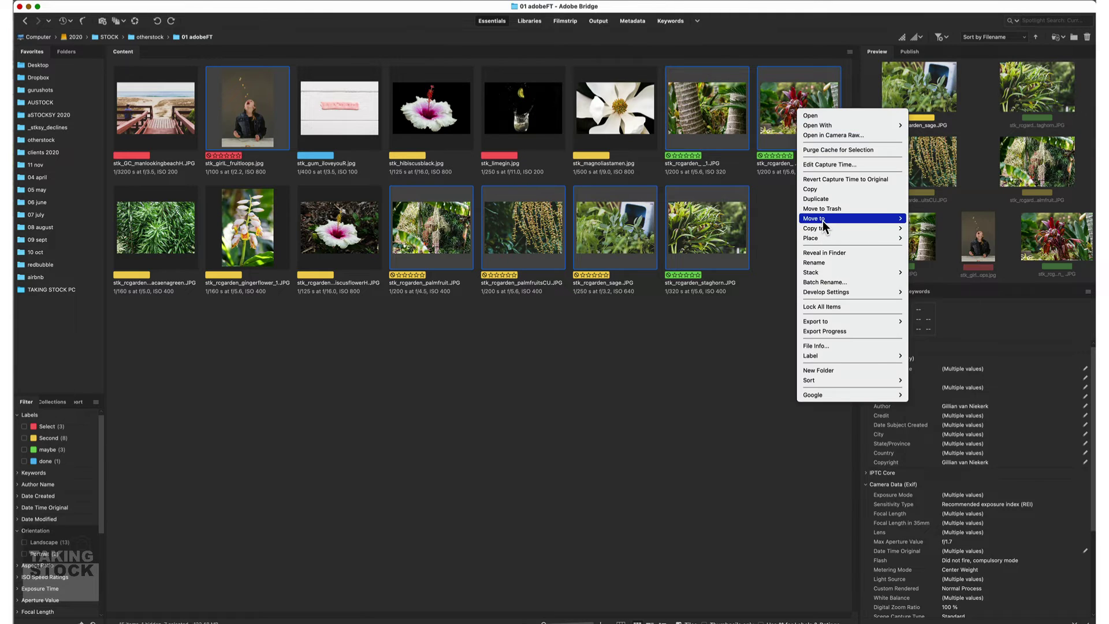
pyautogui.moveTo(822, 223)
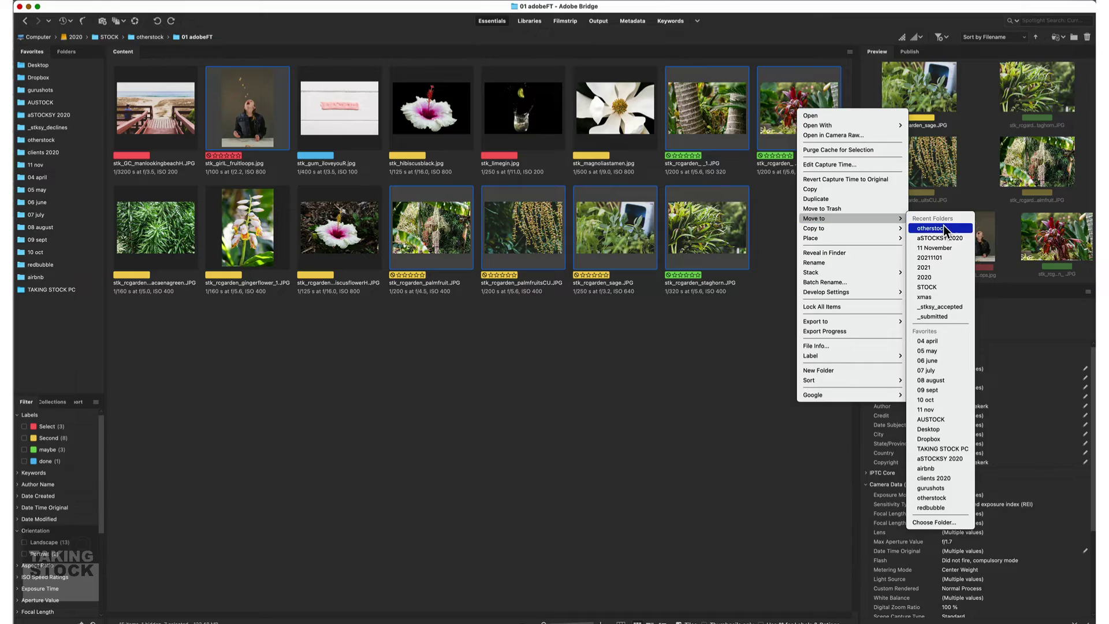
pyautogui.click(940, 522)
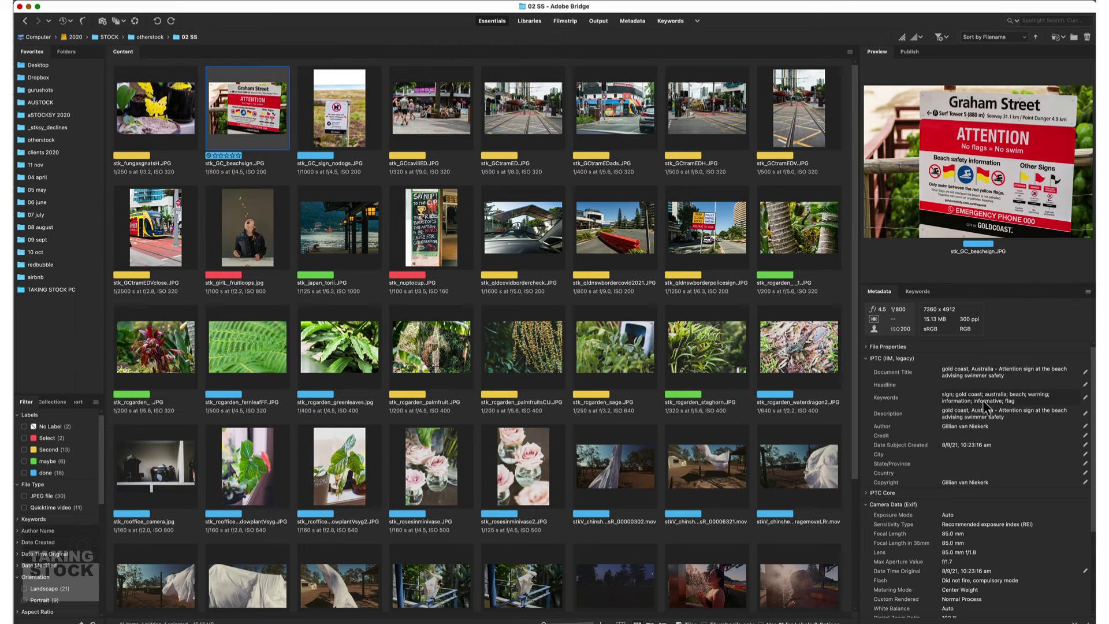
# Open the OTHER STOCK done folder inside otherstock and look through its images.
pyautogui.click(147, 37)
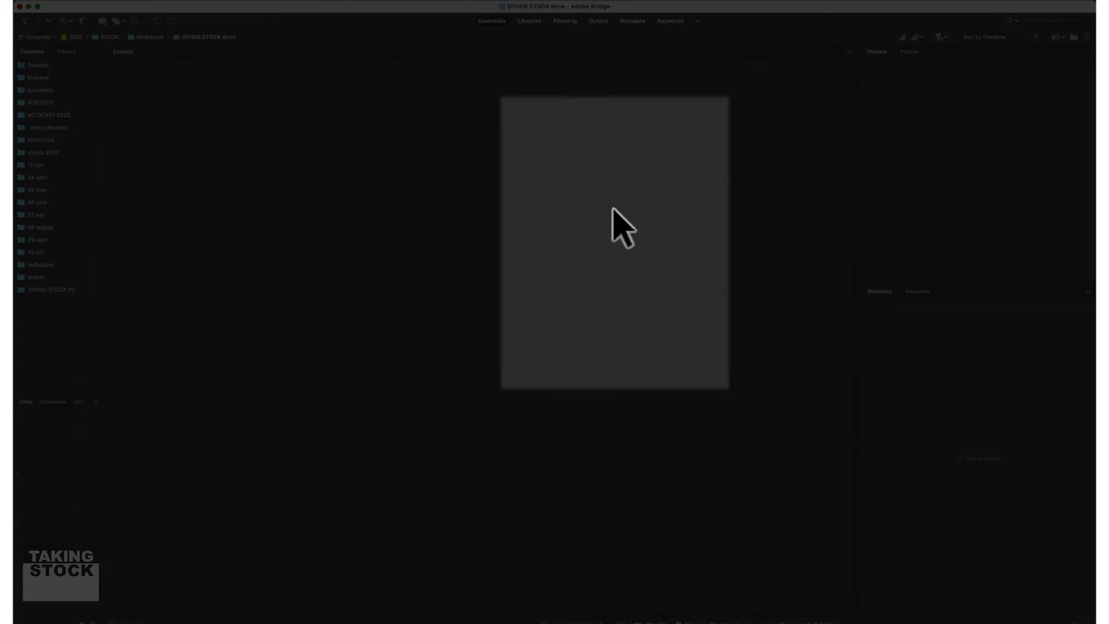
pyautogui.doubleClick(613, 216)
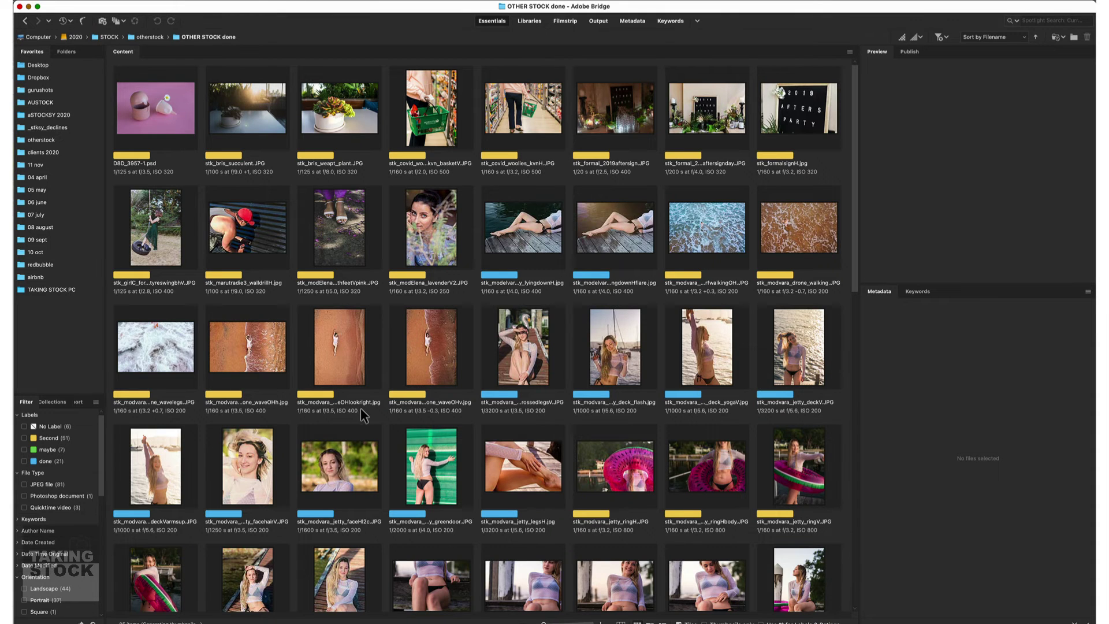
pyautogui.scroll(-10, 360, 408)
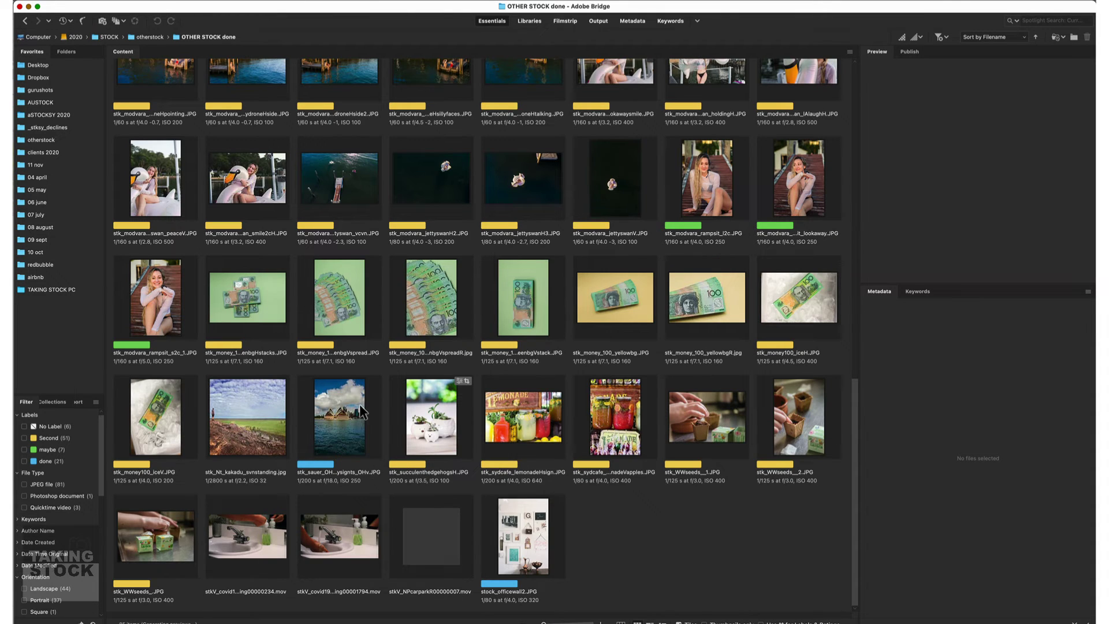
pyautogui.scroll(10, 360, 411)
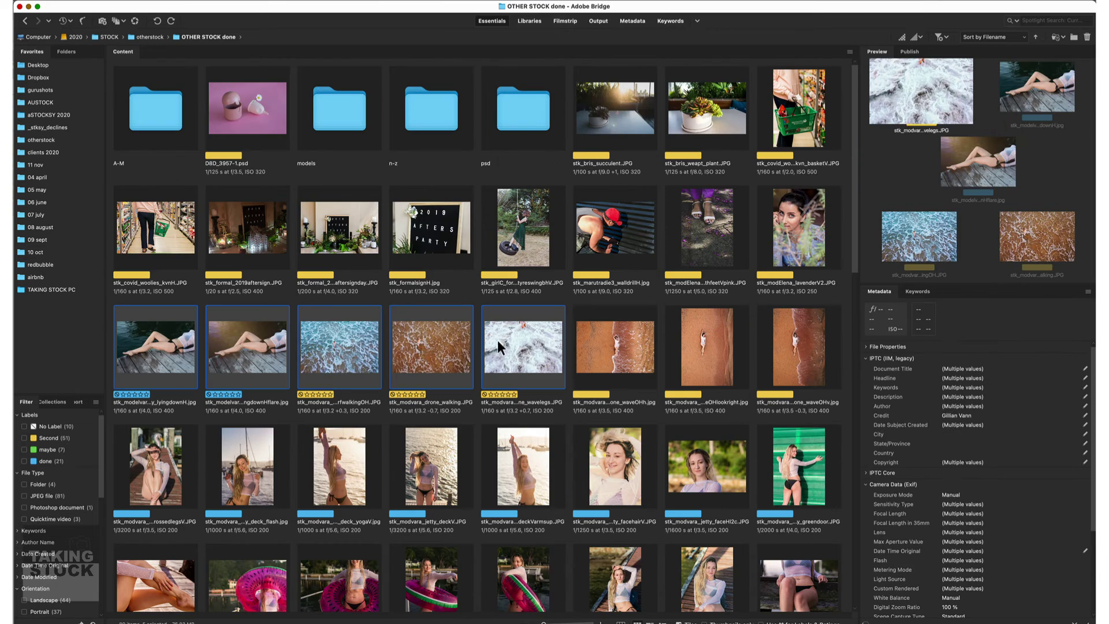
# Move the five selected stk_mod images, plus those from the first wave shot through stk_modvara_jetty_legsH.jpg, into the models folder.
pyautogui.moveTo(498, 348); pyautogui.dragTo(339, 111)
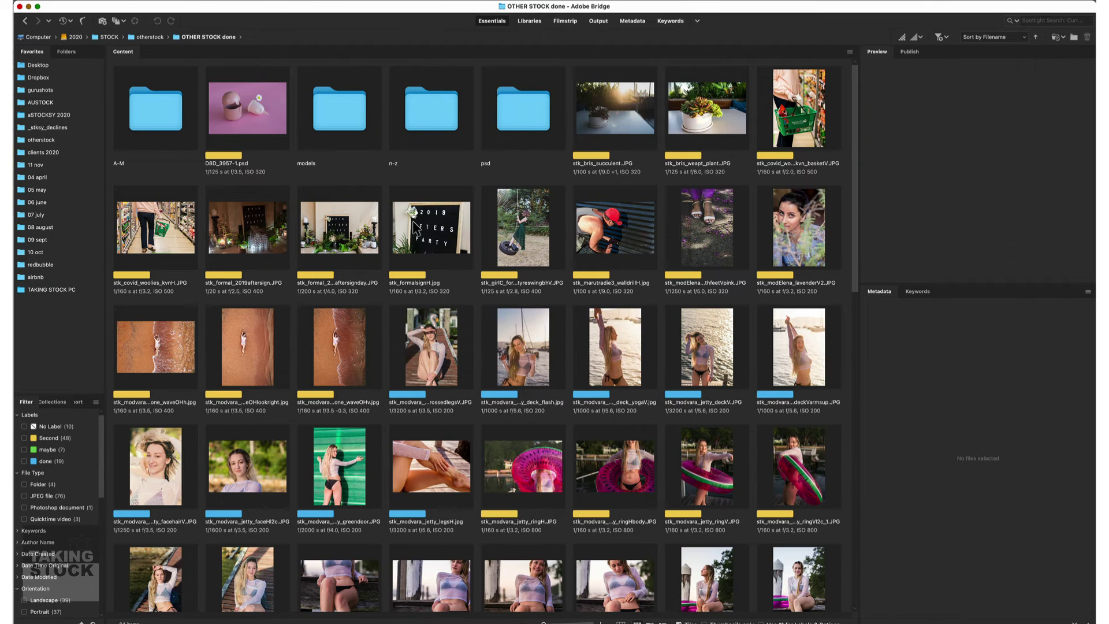
pyautogui.click(146, 345)
pyautogui.keyDown('shift'); pyautogui.click(431, 467); pyautogui.keyUp('shift')
pyautogui.moveTo(430, 466); pyautogui.dragTo(354, 124)
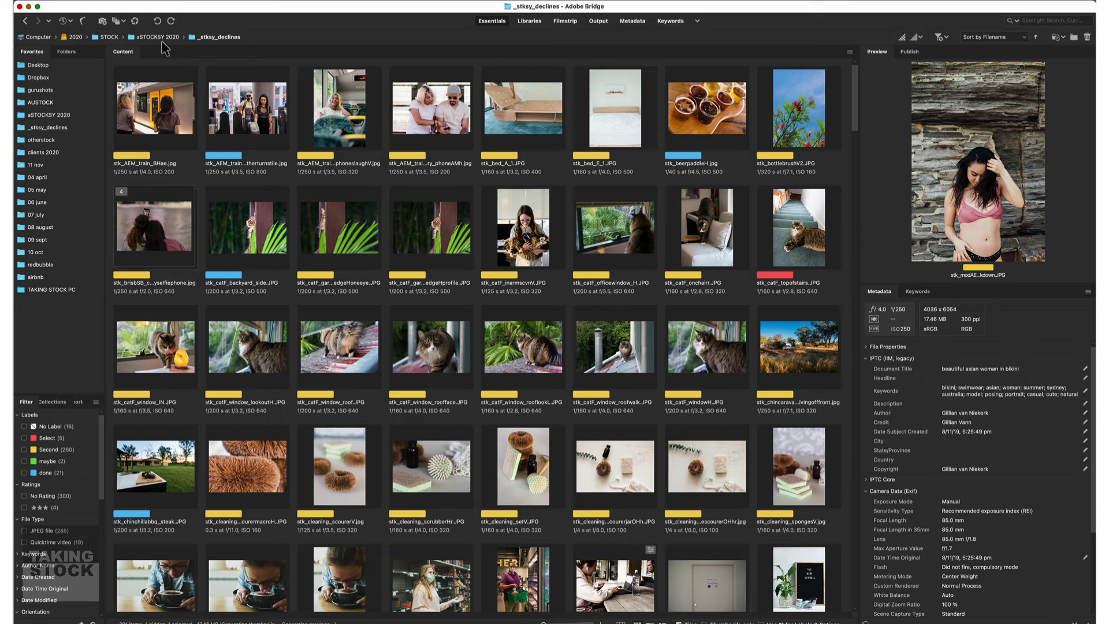
# Browse the food photos in the _stksy_accepted folder of aSTOCKSY 2020.
pyautogui.click(159, 37)
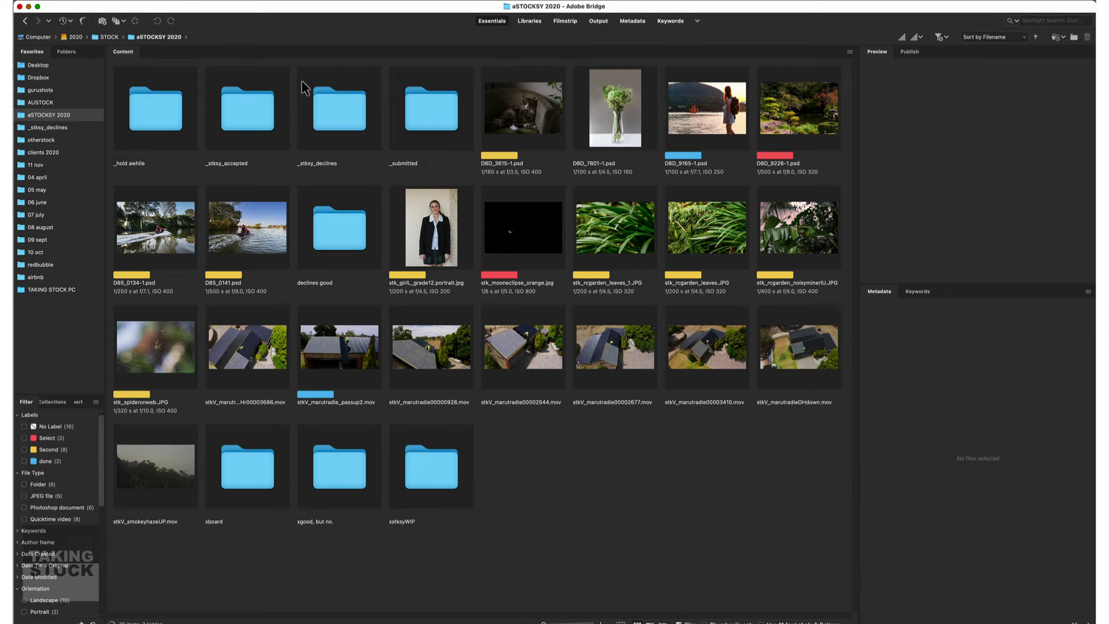
pyautogui.doubleClick(239, 115)
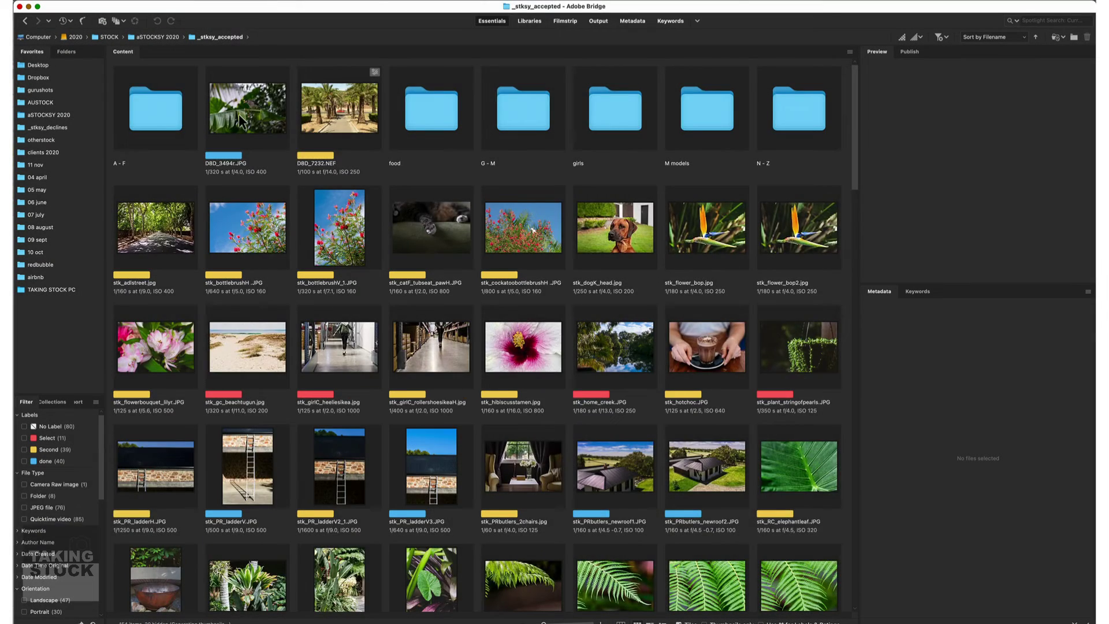
pyautogui.doubleClick(431, 116)
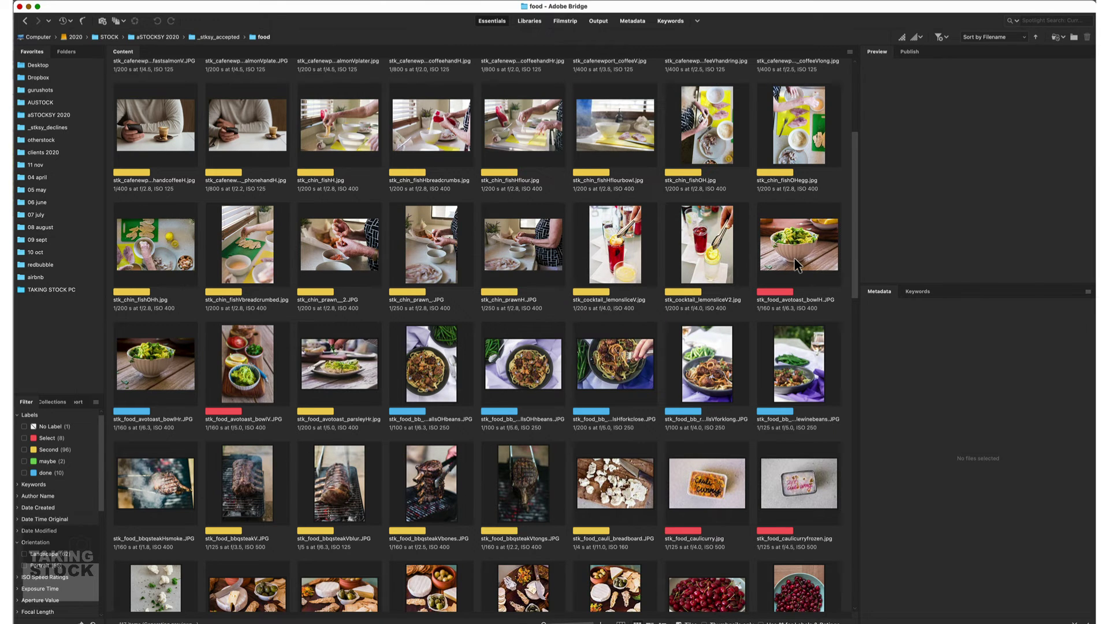
pyautogui.scroll(-2, 796, 264)
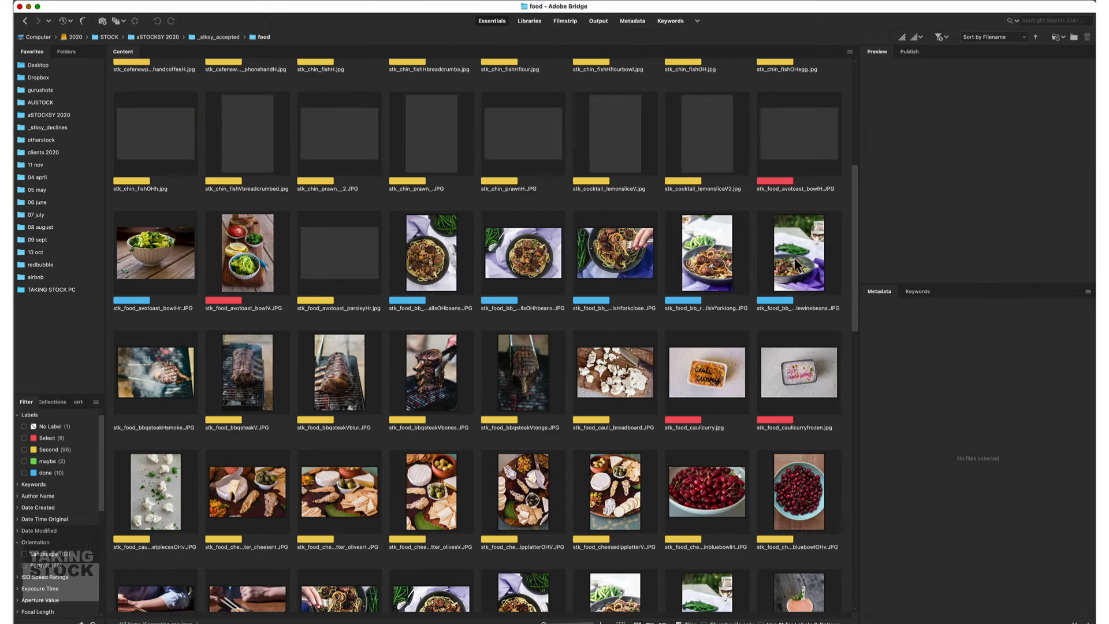
# Preview the avocado bowl photo and inspect stk_food_bbqsteakV.JPG and stk_food_bbqsteakHsmoke.JPG at full screen.
pyautogui.click(791, 166)
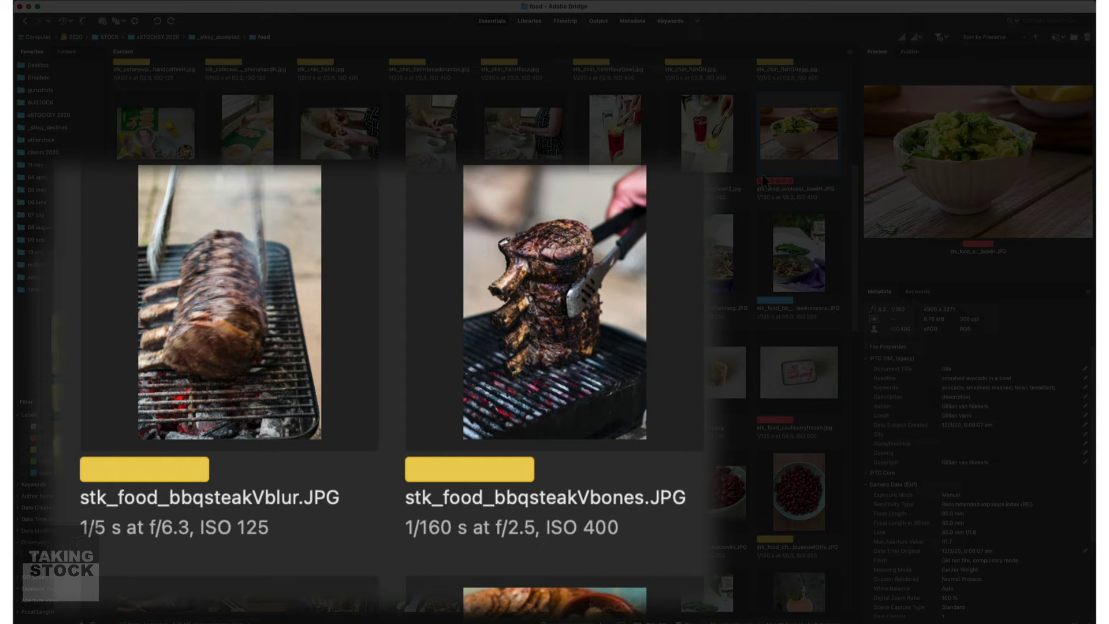
pyautogui.press('Right')
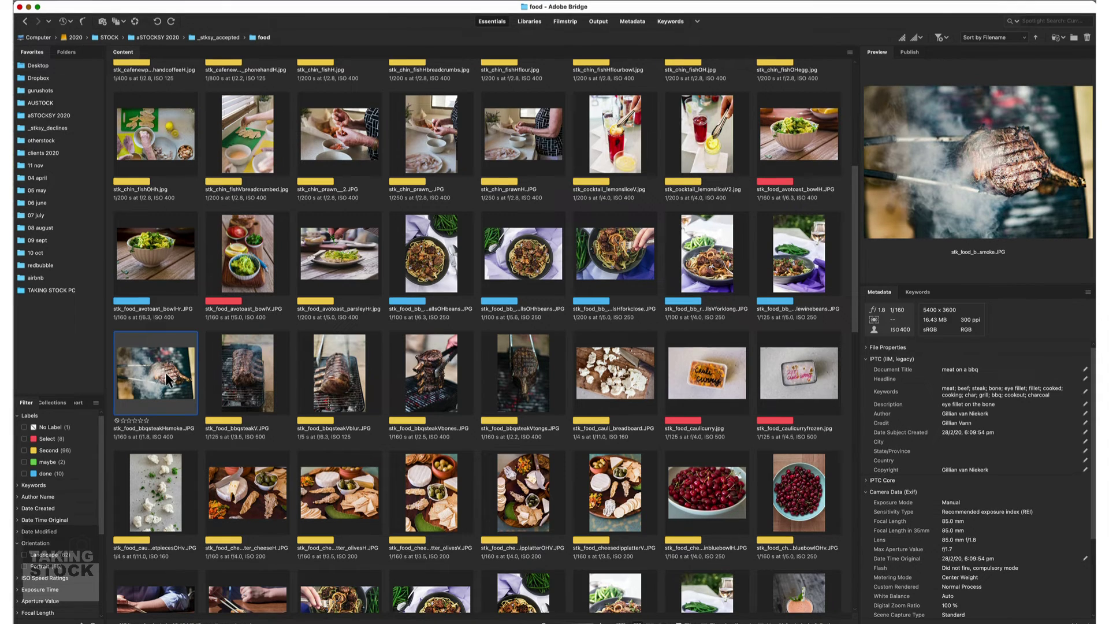
pyautogui.press('Right')
pyautogui.press('space')
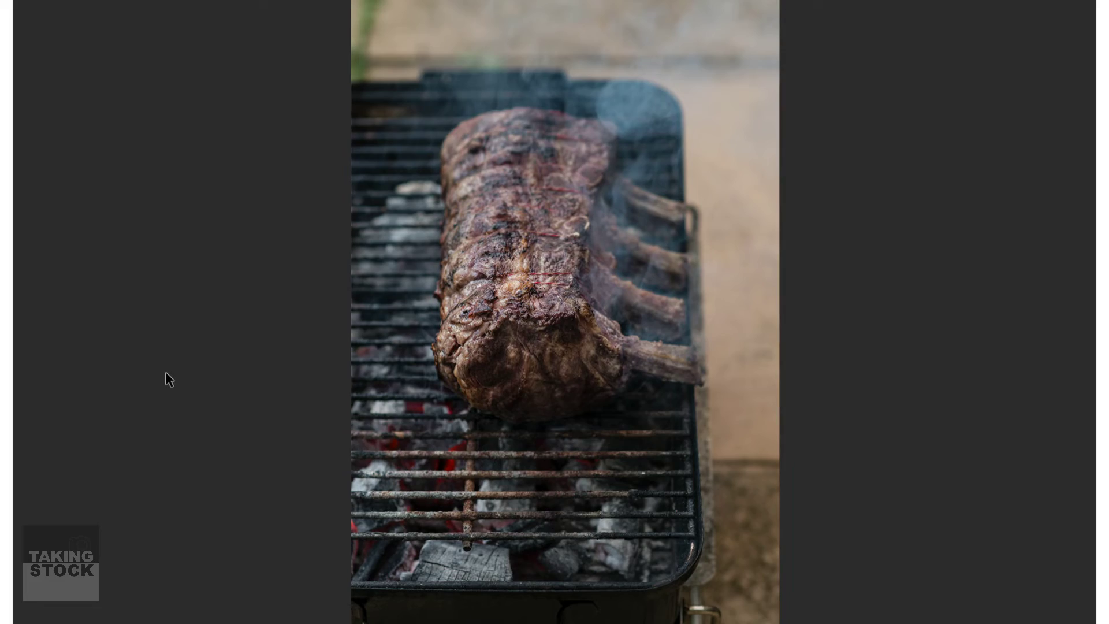
pyautogui.press('space')
pyautogui.press('Left')
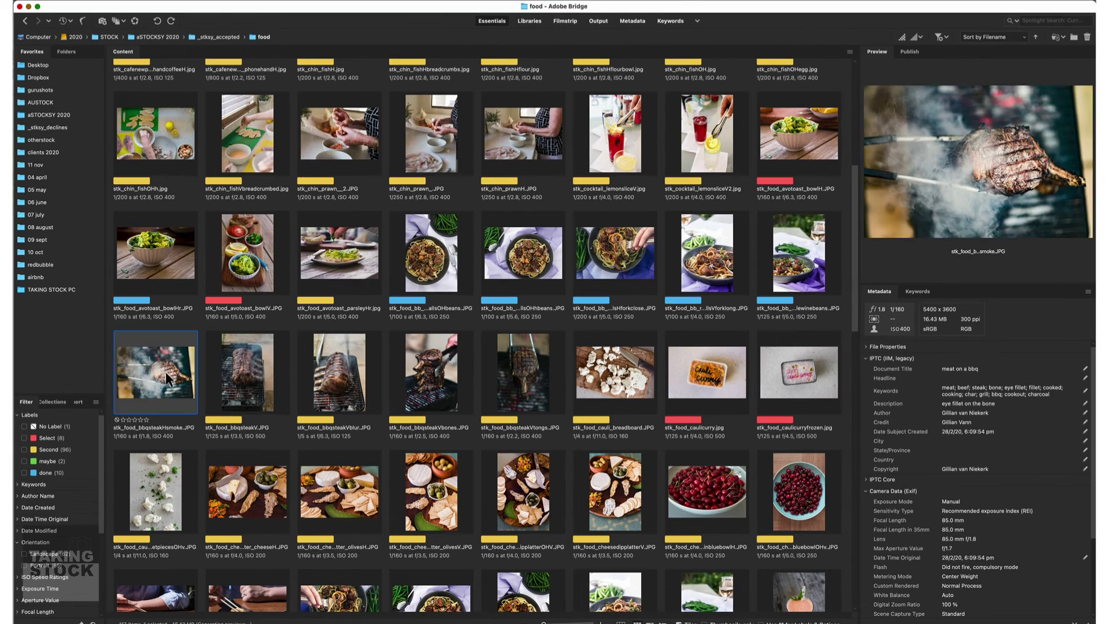
pyautogui.press('space')
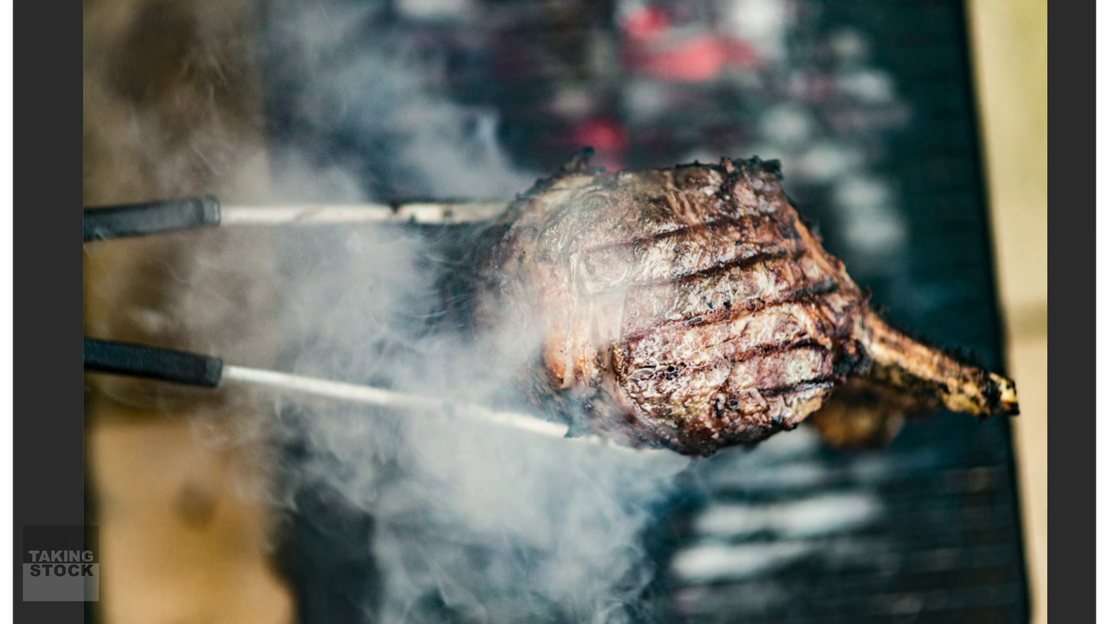
pyautogui.press('space')
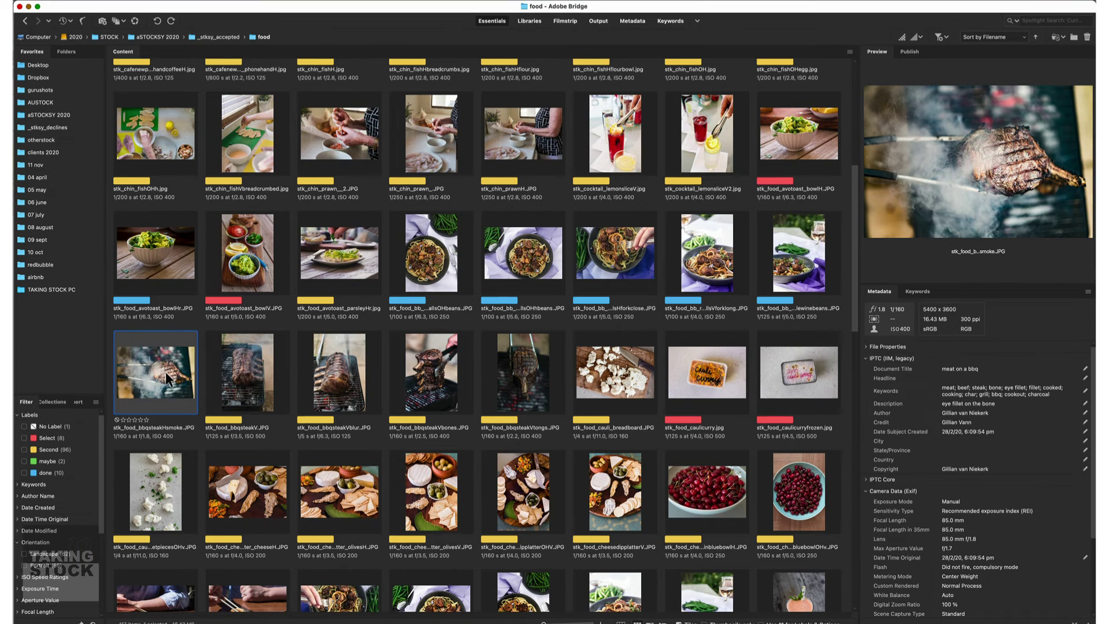
# Inspect stk_food_bbqsteakVblur.JPG, stk_food_bbqsteakVbones.JPG and stk_food_bbqsteakVtongs.JPG, and return to the stk_food_bbqsteakHsmoke.JPG image.
pyautogui.press('Right')
pyautogui.press('Right')
pyautogui.press('space')
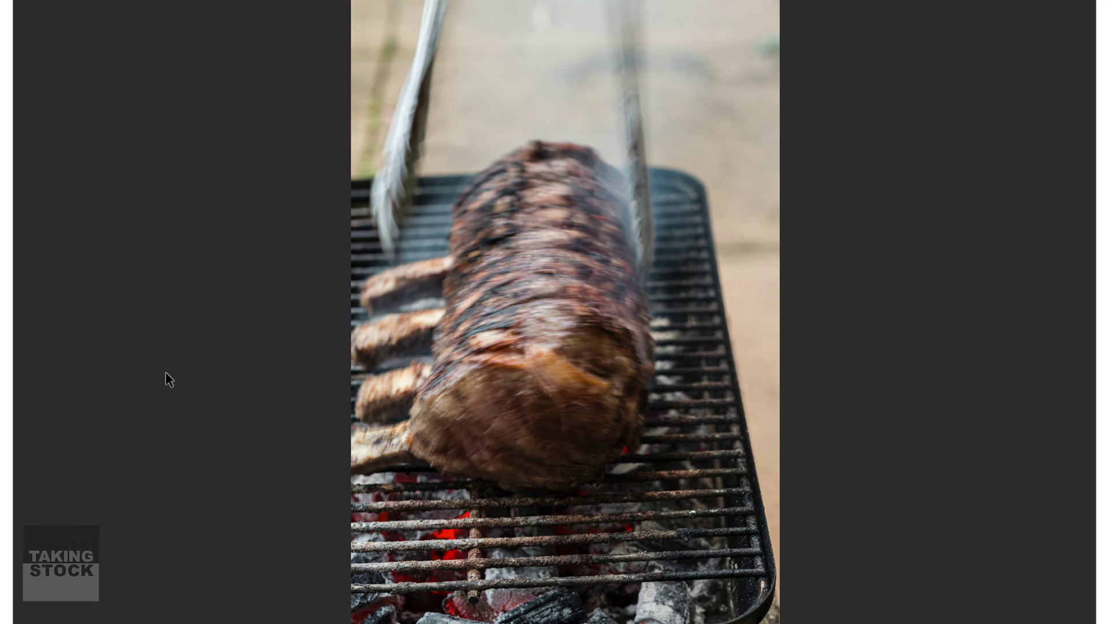
pyautogui.press('Right')
pyautogui.press('Right')
pyautogui.press('space')
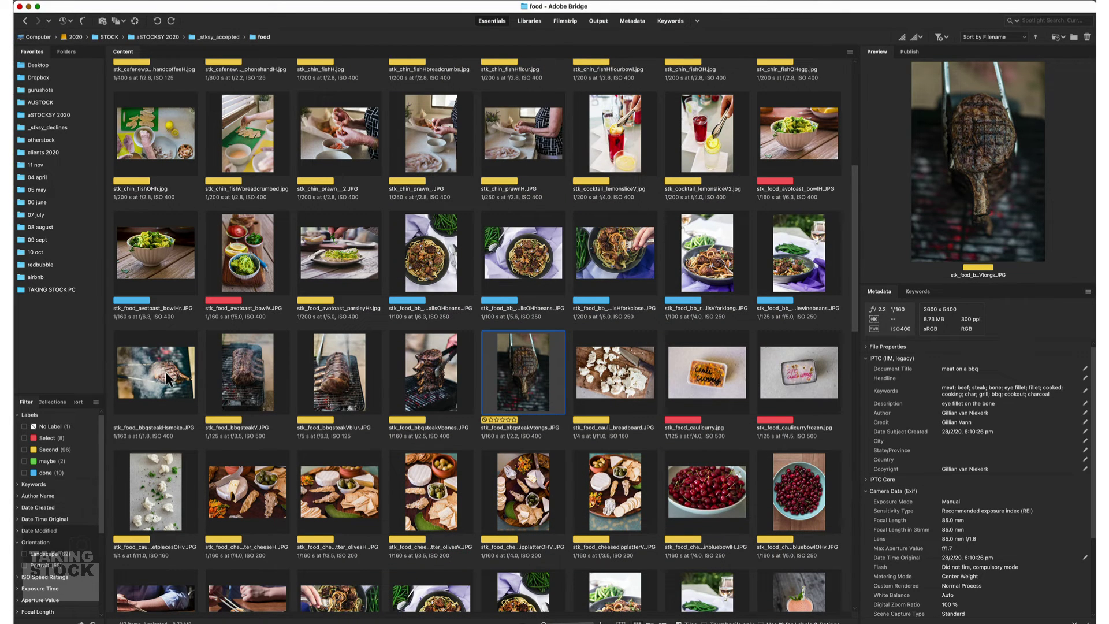
pyautogui.press('Left')
pyautogui.press('Left')
pyautogui.press('Left')
pyautogui.press('Left')
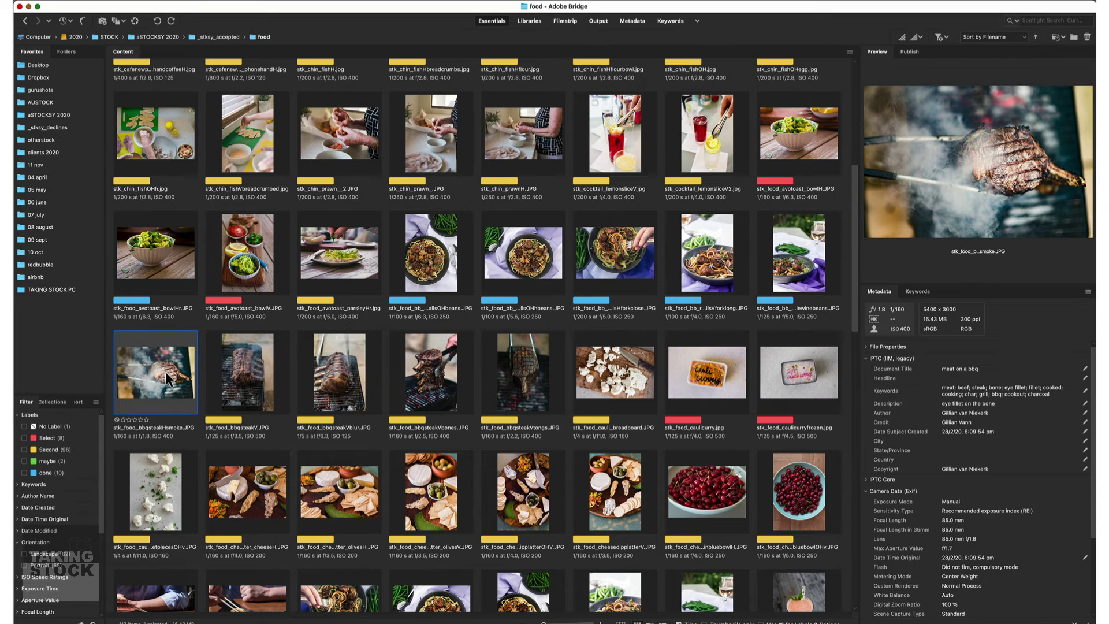
# Inspect the meatball spaghetti fork photo at full screen and enlarge the thumbnails to browse the rest of the food folder.
pyautogui.scroll(-5, 165, 372)
pyautogui.click(366, 297)
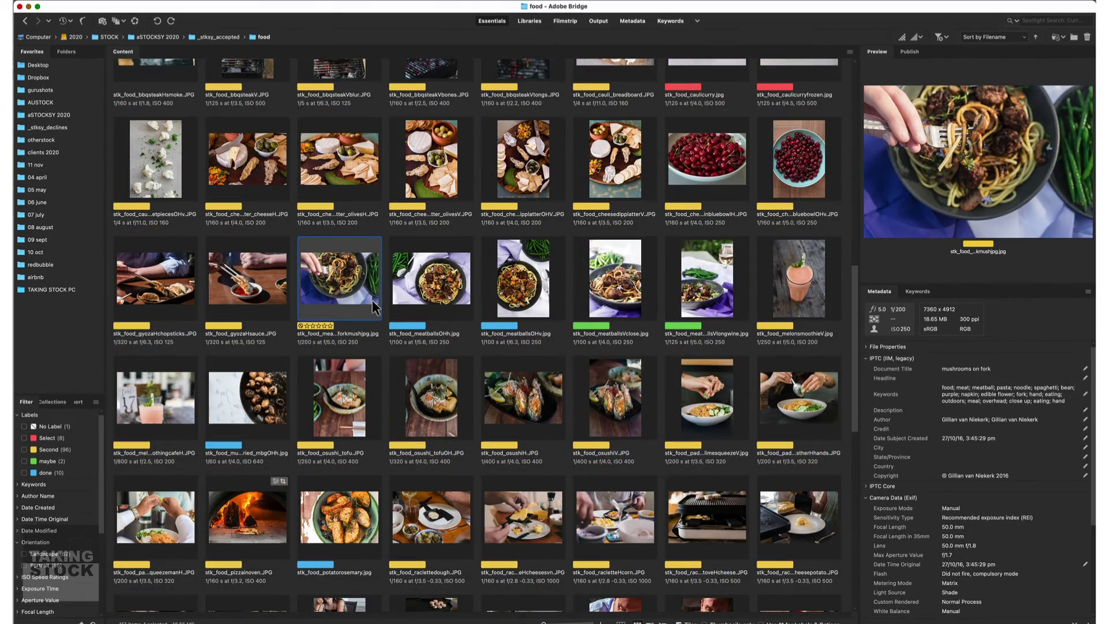
pyautogui.press('space')
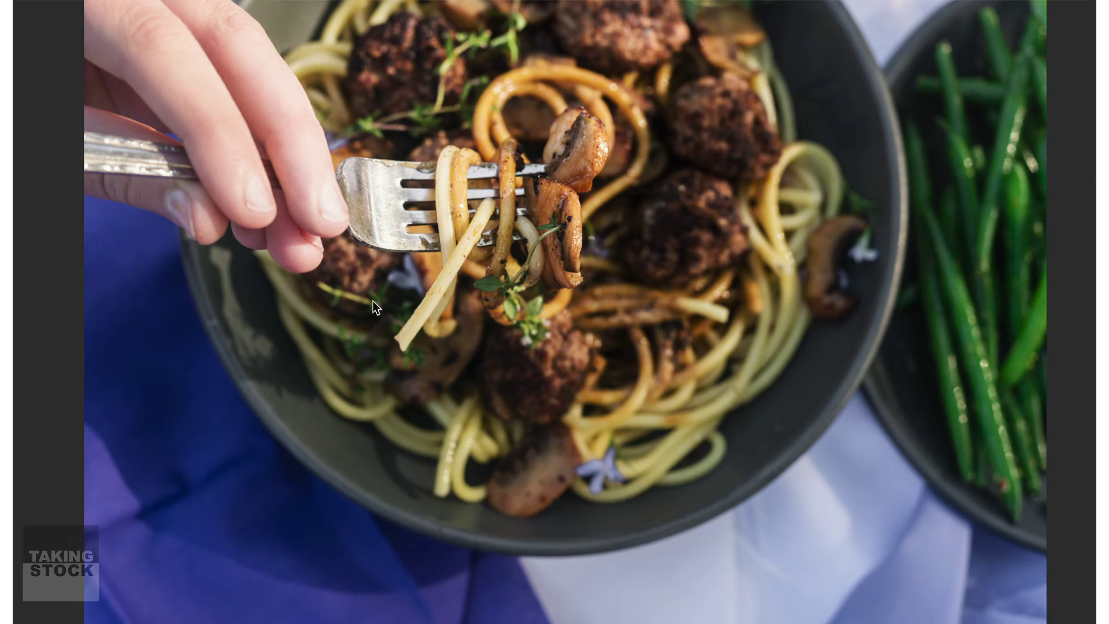
pyautogui.press('space')
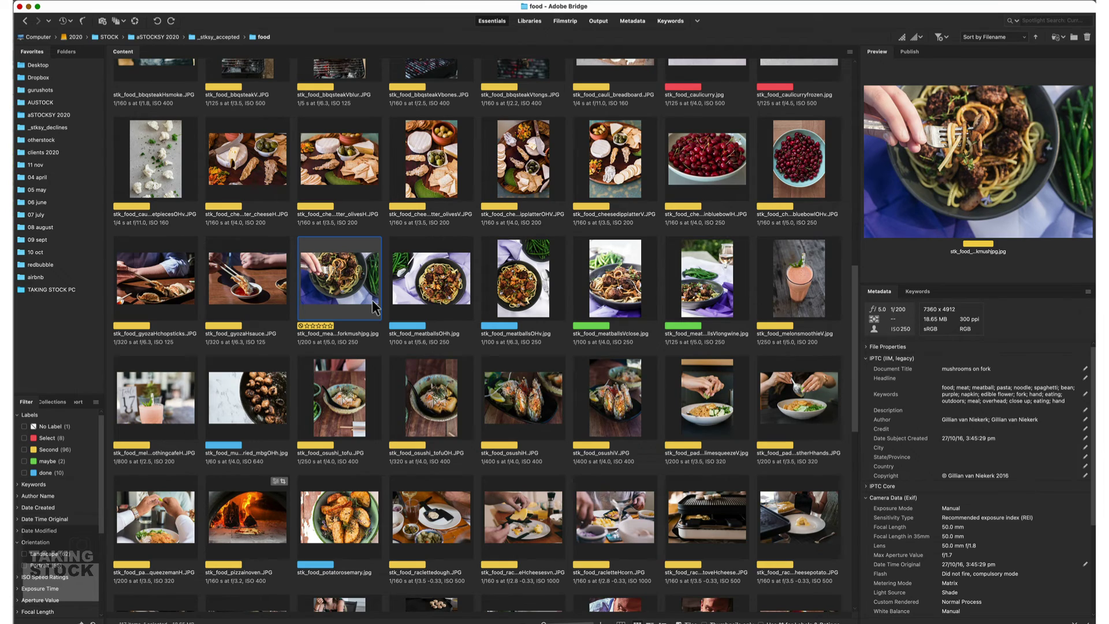
pyautogui.press('super+equal')
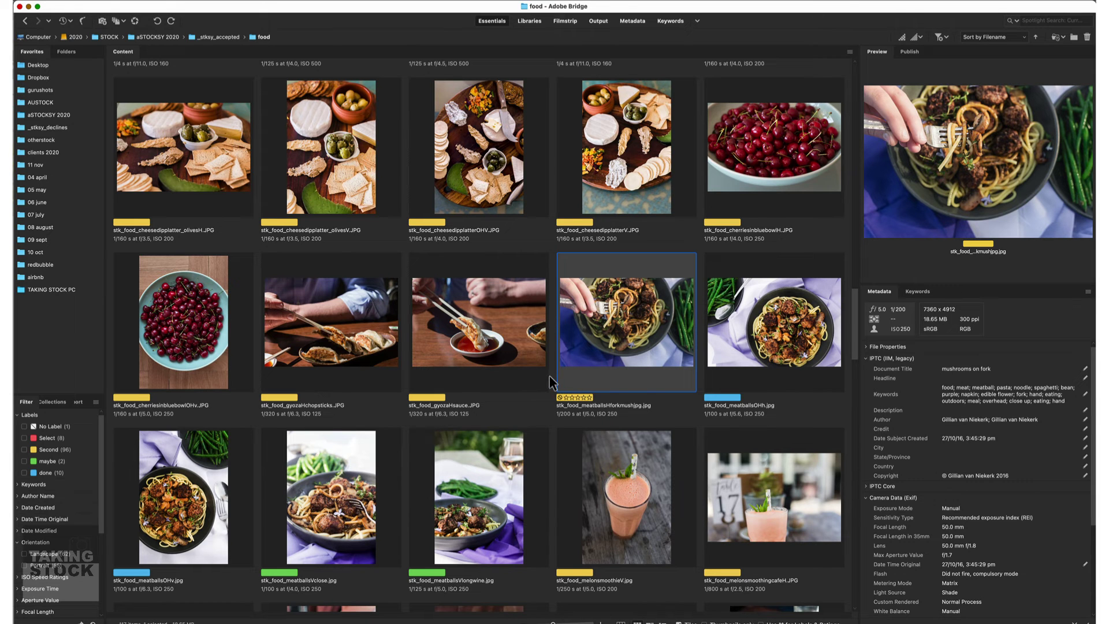
pyautogui.scroll(-15, 551, 381)
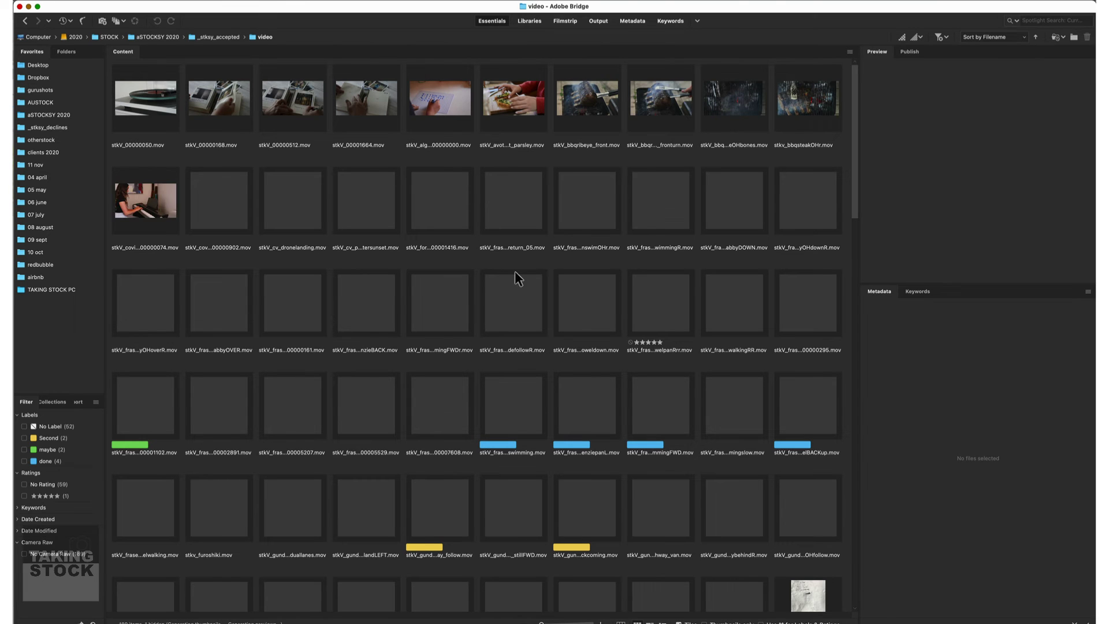
# Play stkV_bbqribeye_fronturn.mov from the video folder using enlarged thumbnails, and reduce the thumbnail size after closing the clip.
pyautogui.click(571, 622)
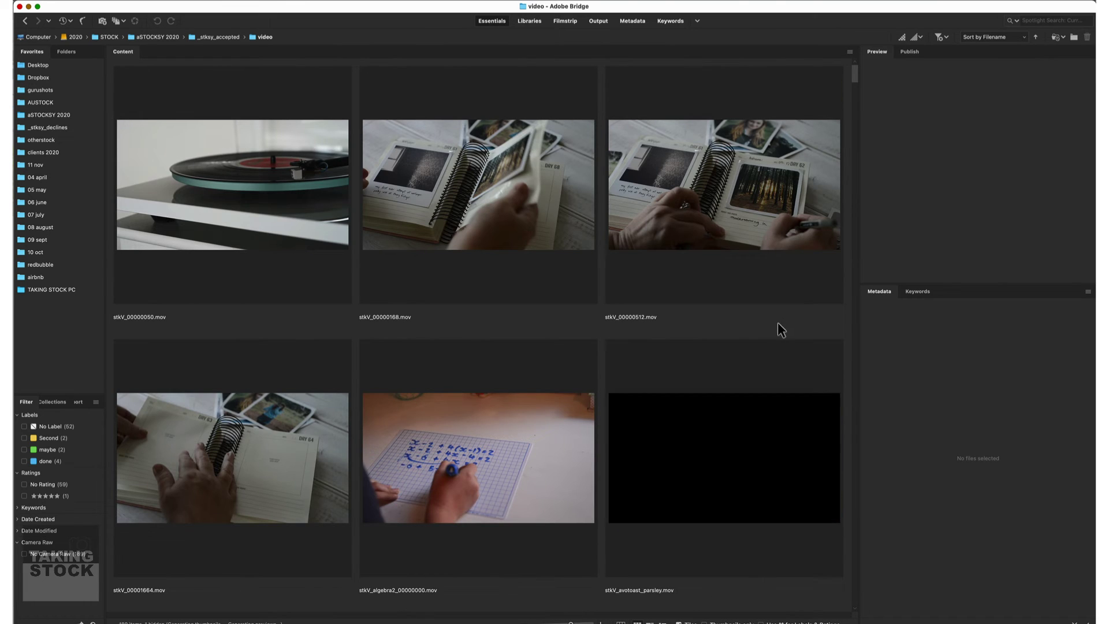
pyautogui.scroll(-5, 452, 297)
pyautogui.click(453, 303)
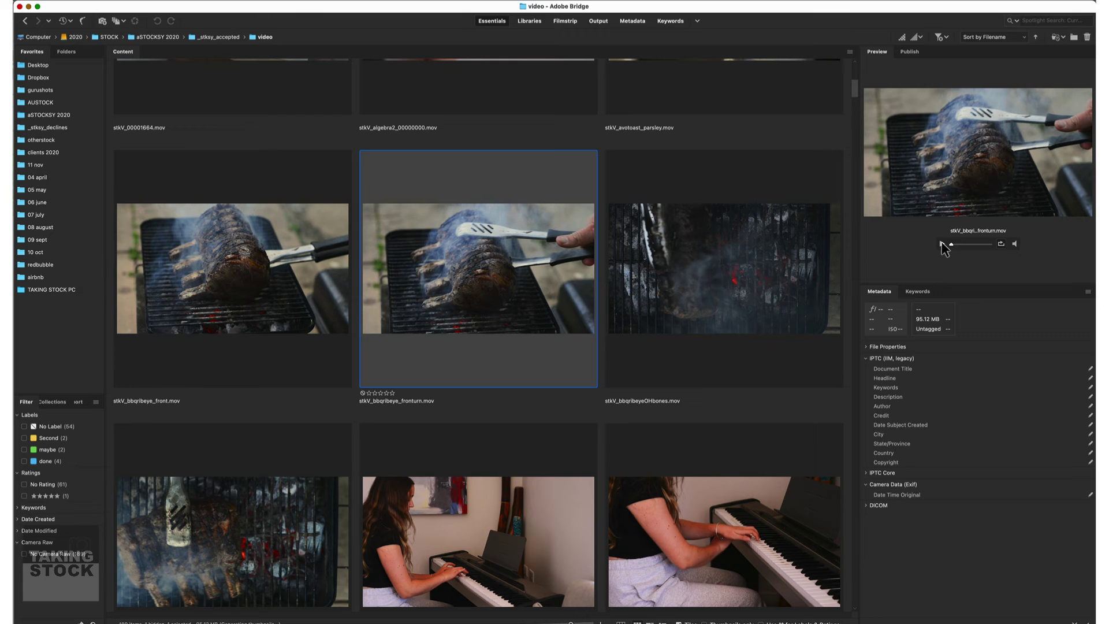
pyautogui.doubleClick(458, 278)
pyautogui.click(444, 407)
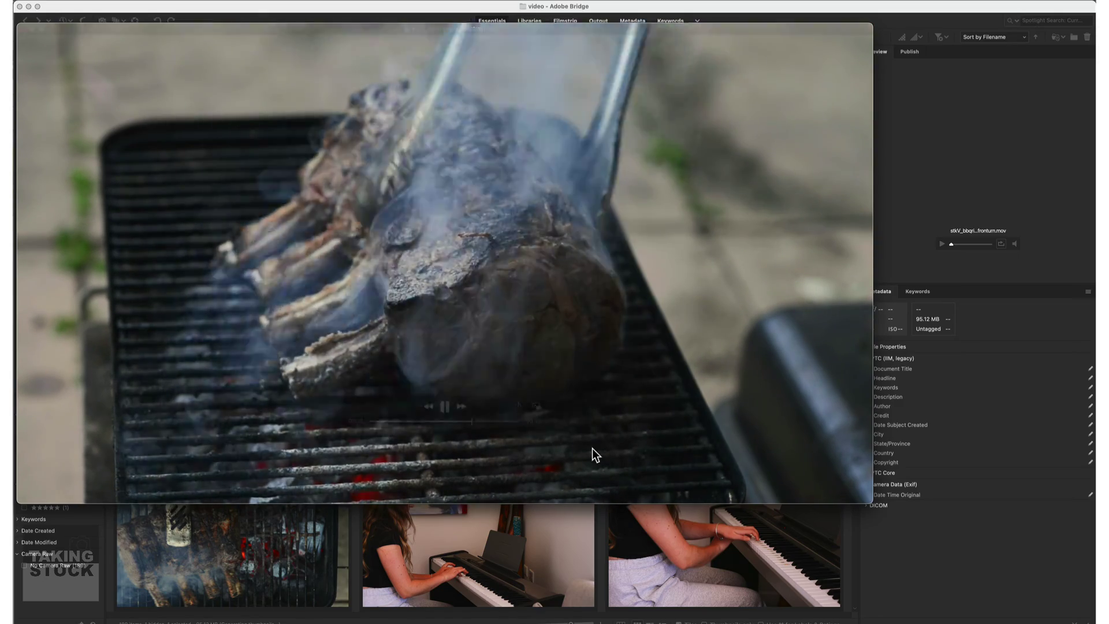
pyautogui.moveTo(442, 405)
pyautogui.press('space')
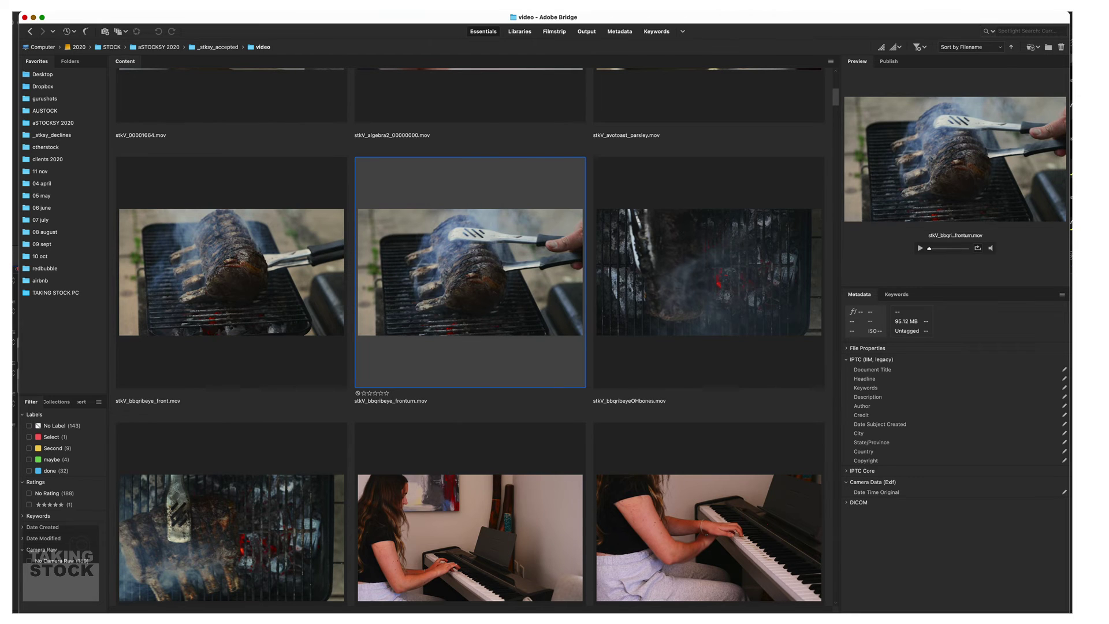
pyautogui.press('super+minus')
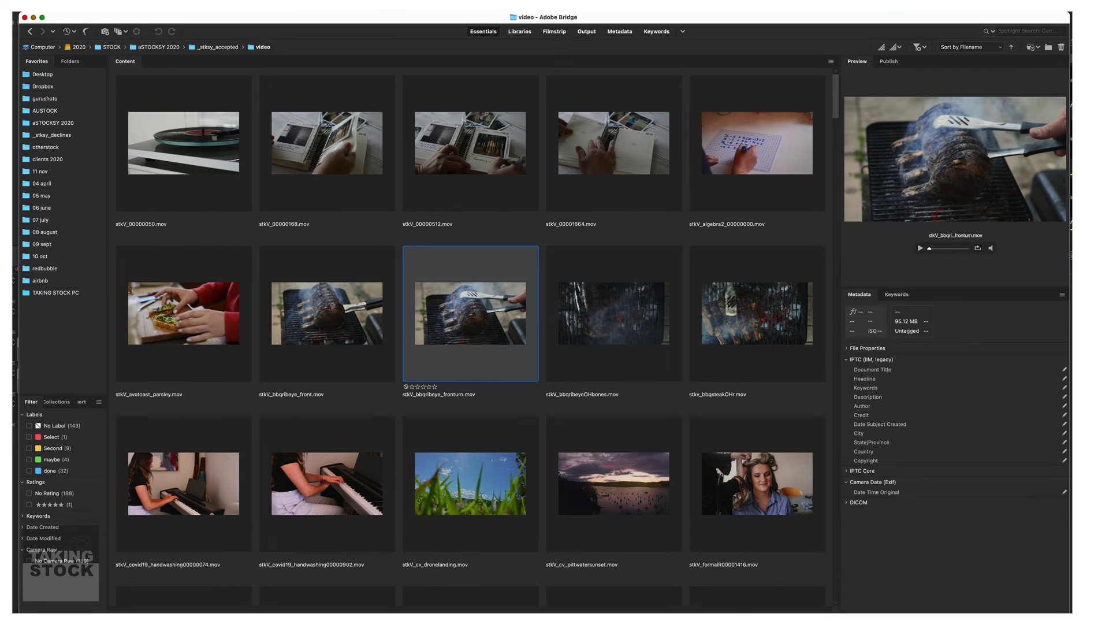
pyautogui.press('super+minus')
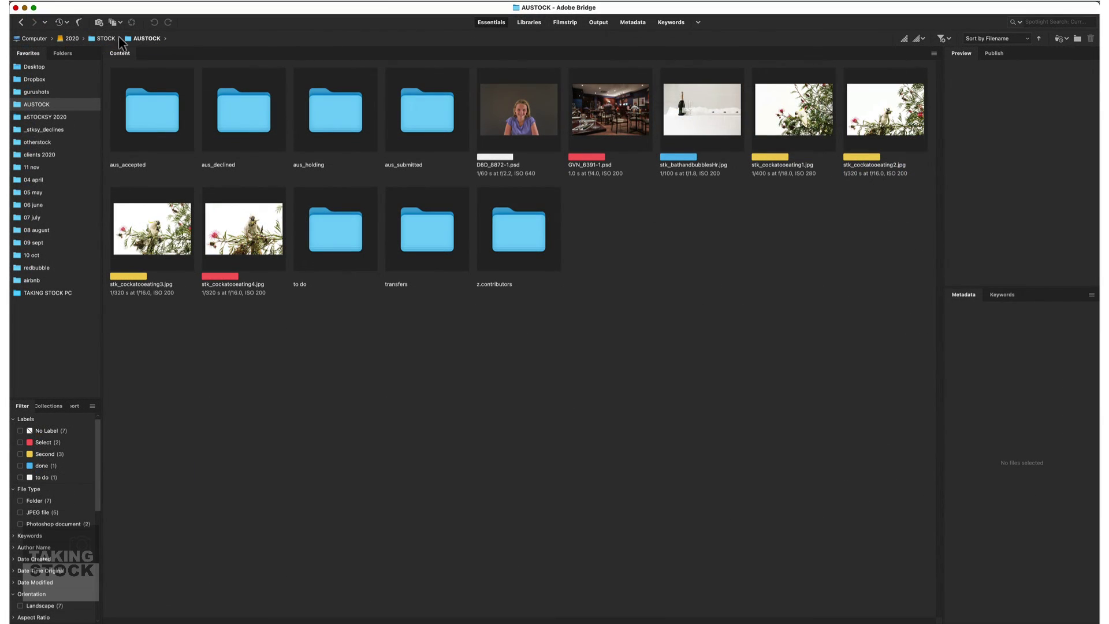
# Check the _submitted folder inside aSTOCKSY 2020 and open the _stksy_accepted folder.
pyautogui.click(42, 117)
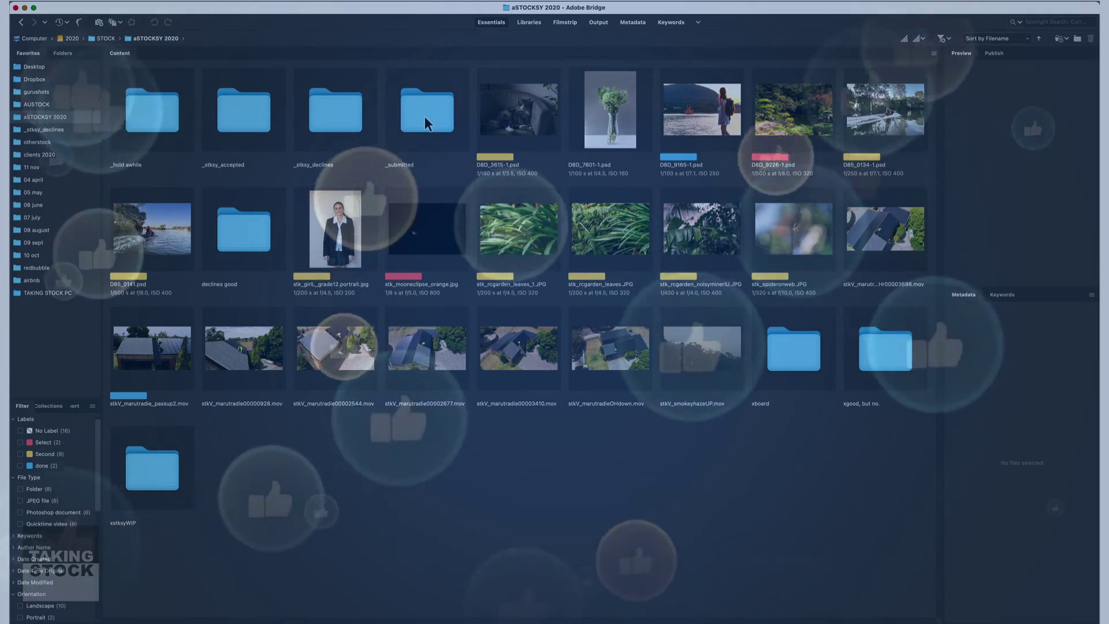
pyautogui.doubleClick(425, 117)
pyautogui.click(155, 39)
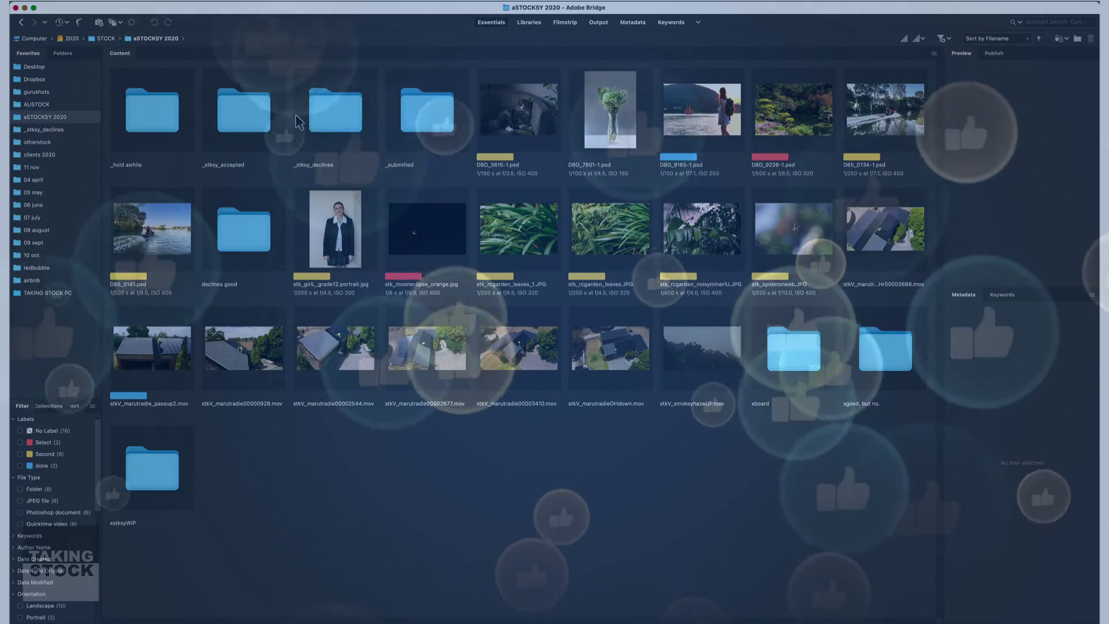
pyautogui.doubleClick(240, 109)
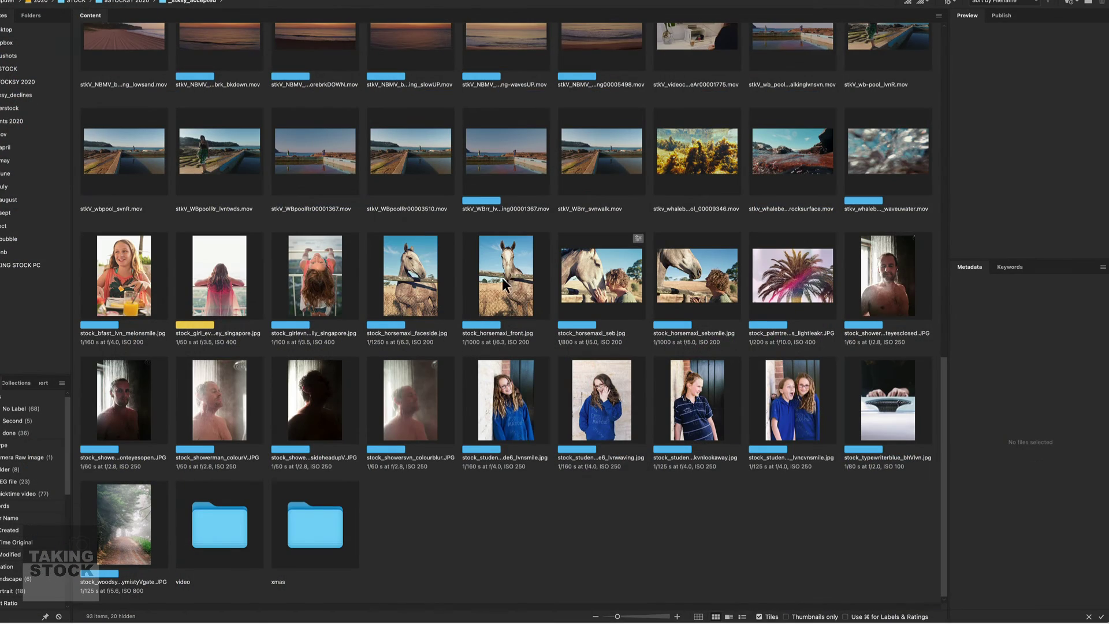
# Examine stock_horsemaxi_seb.jpg and the neighbouring horse and Singapore balcony photos in _stksy_accepted with enlarged thumbnails.
pyautogui.click(597, 279)
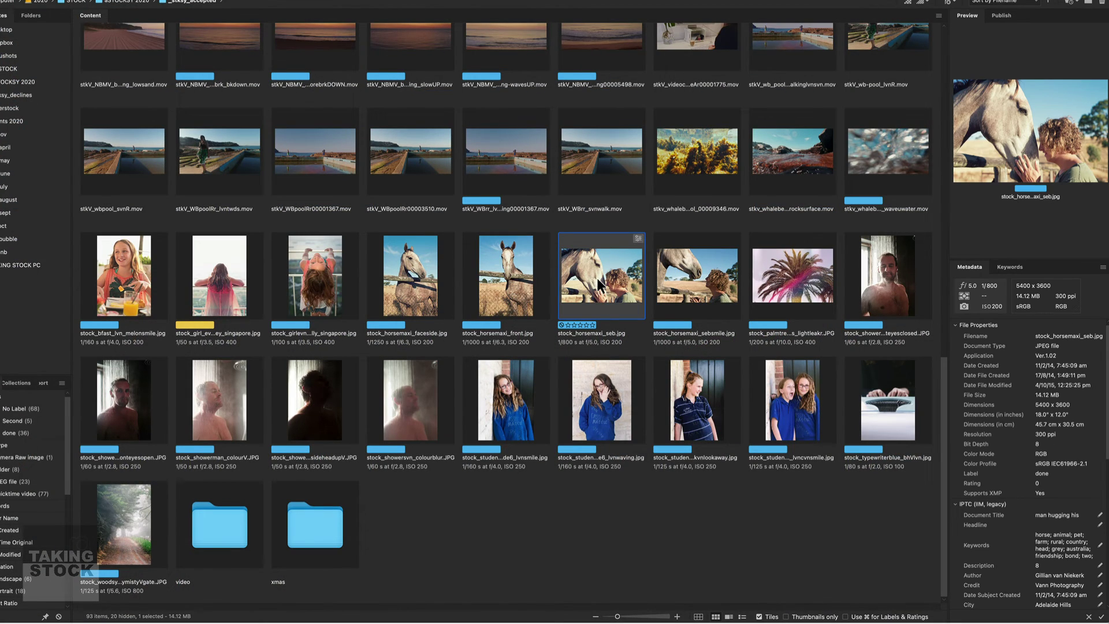
pyautogui.click(644, 616)
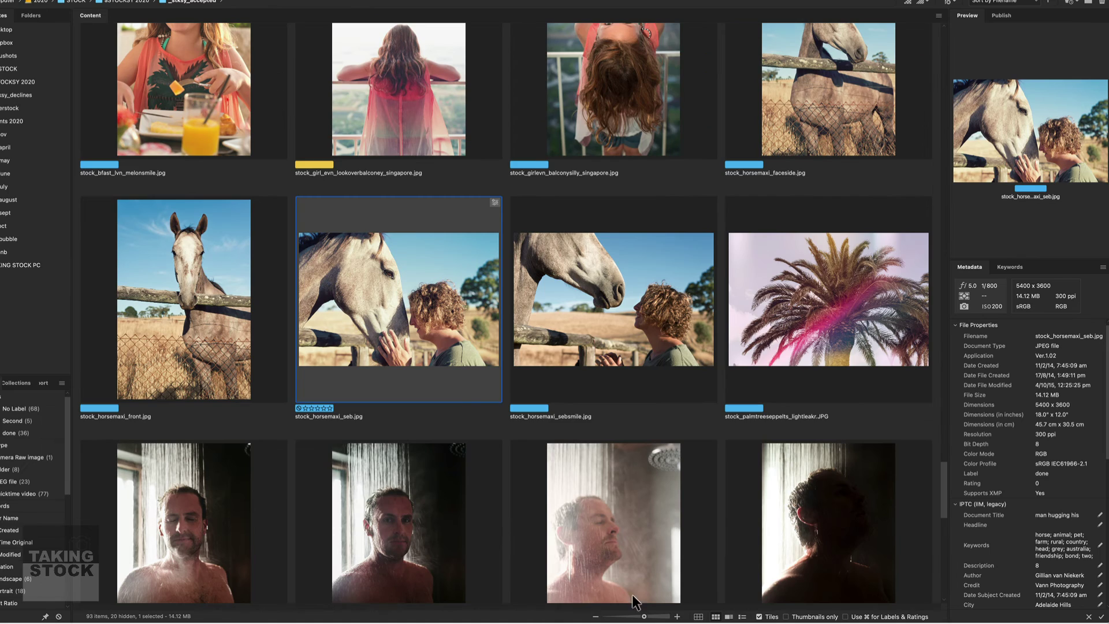
pyautogui.scroll(8, 310, 420)
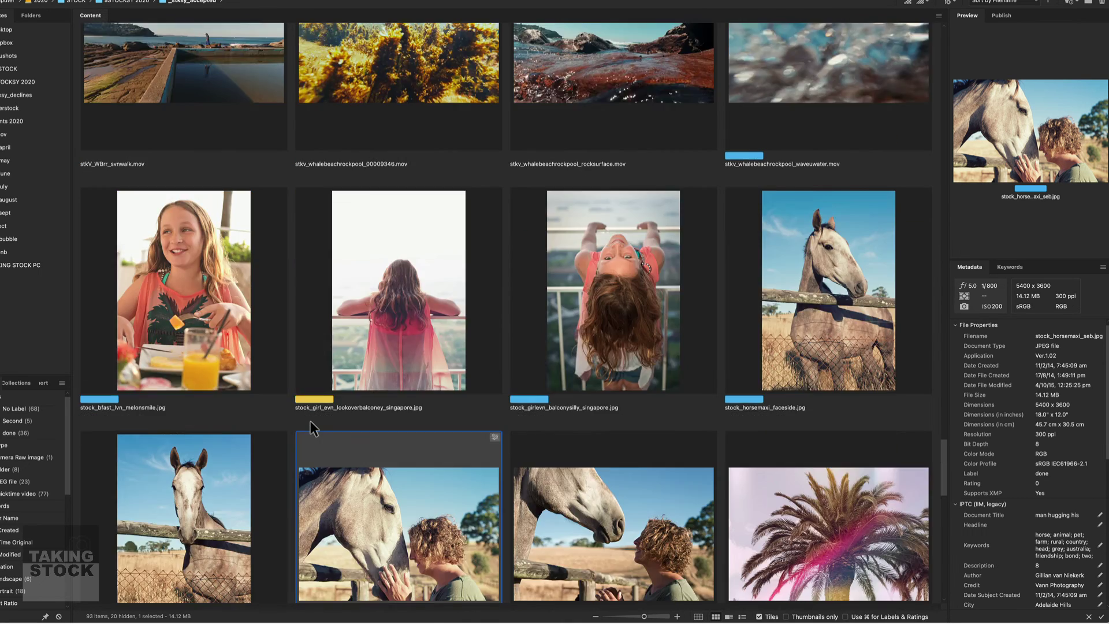
pyautogui.scroll(-8, 310, 420)
pyautogui.moveTo(644, 616); pyautogui.dragTo(657, 616)
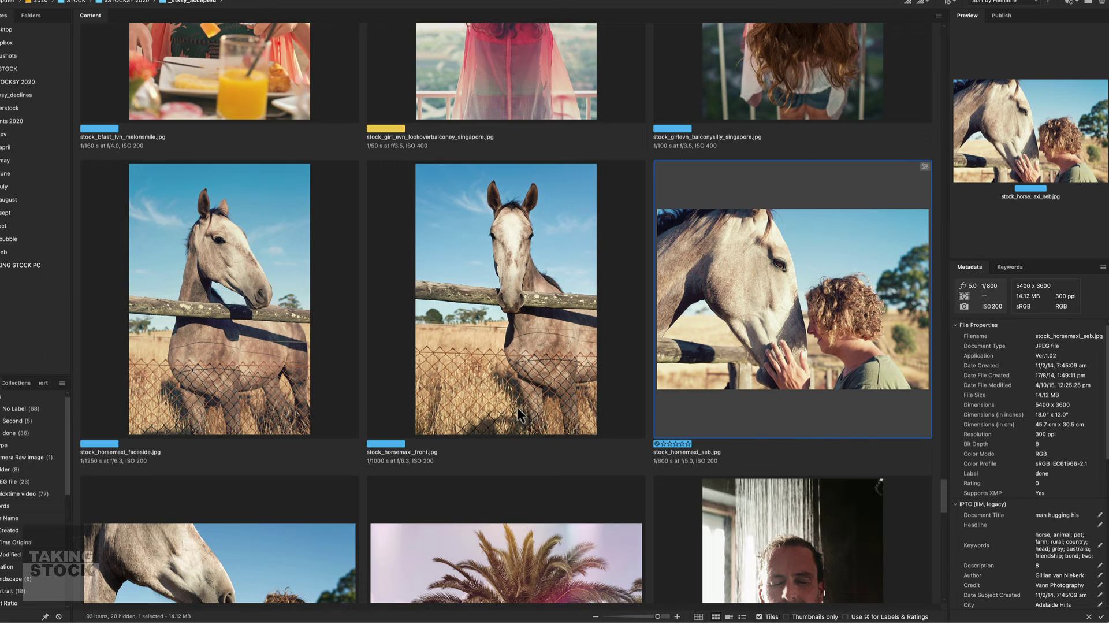
pyautogui.scroll(4, 517, 406)
pyautogui.scroll(-4, 518, 407)
# Go up to the STOCK folder, shrink the thumbnails to fit all its folders in one row, and open otherstock.
pyautogui.click(78, 3)
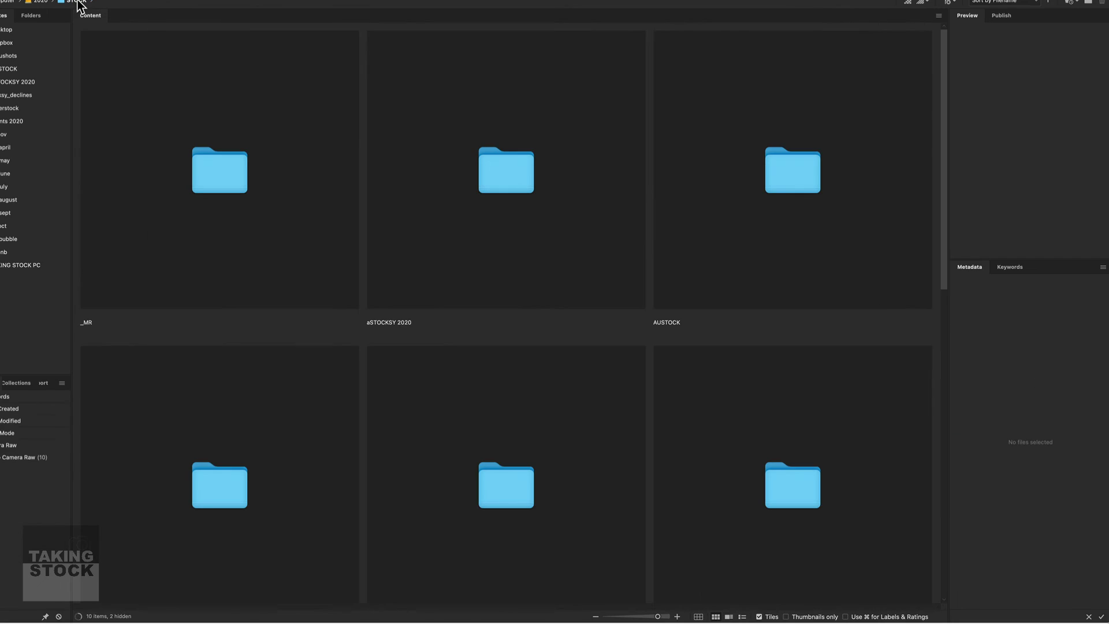
pyautogui.click(614, 616)
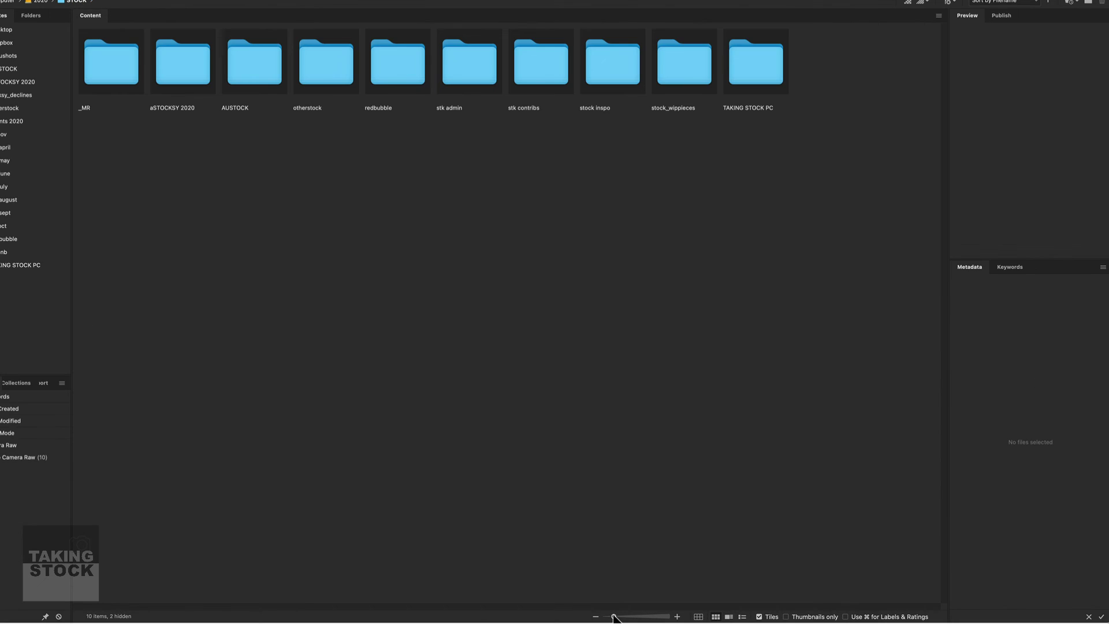
pyautogui.moveTo(613, 616); pyautogui.dragTo(616, 616)
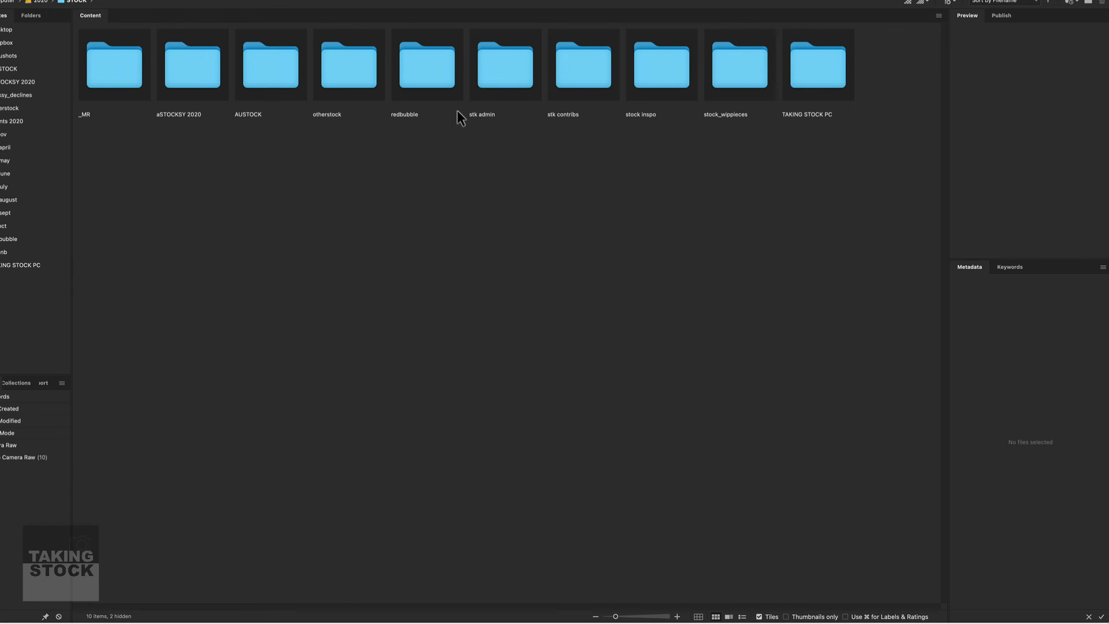
pyautogui.doubleClick(344, 74)
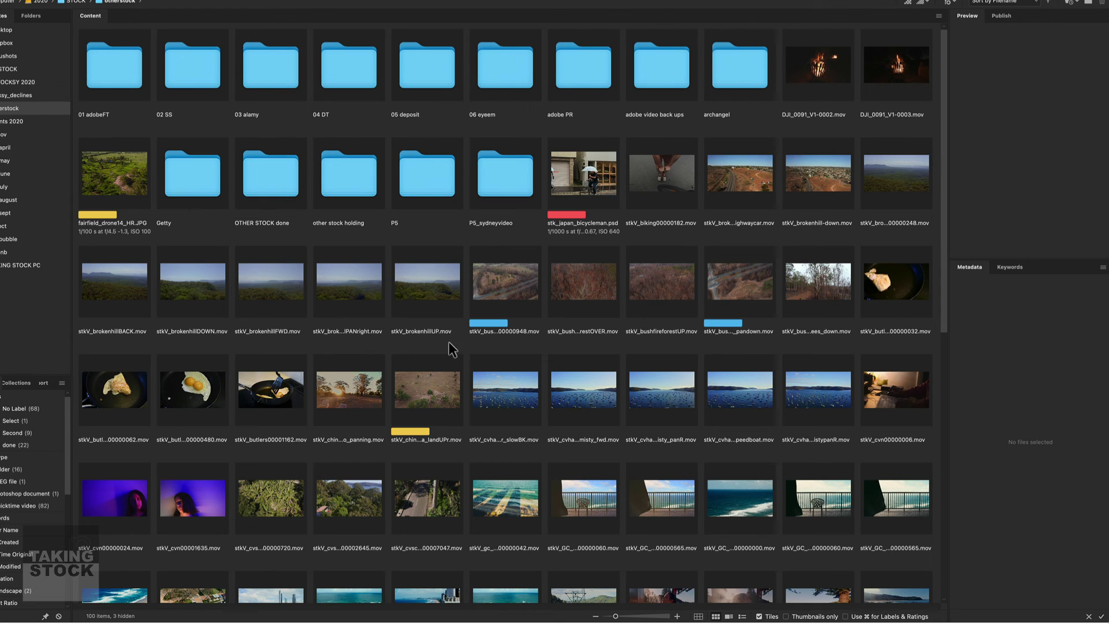
# Move the two purple-lit portrait clips stkV_cvn00000024.mov and stkV_cvn00001635.mov into the 01 adobeFT folder and look over the remaining otherstock clips.
pyautogui.click(182, 500)
pyautogui.keyDown('shift'); pyautogui.click(109, 496); pyautogui.keyUp('shift')
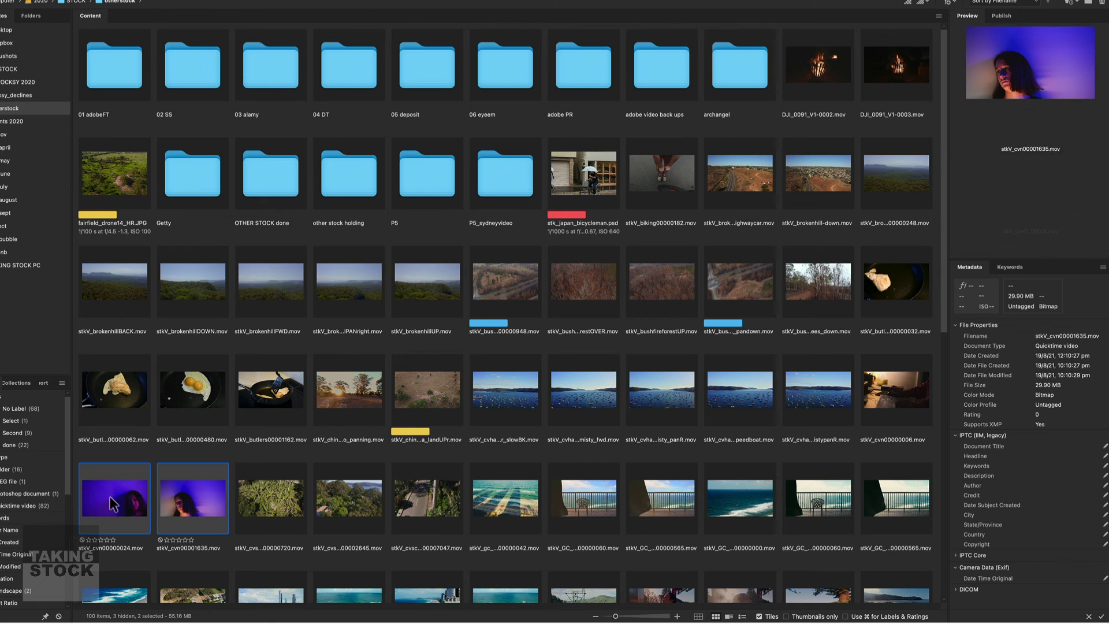
pyautogui.moveTo(110, 497); pyautogui.dragTo(120, 67)
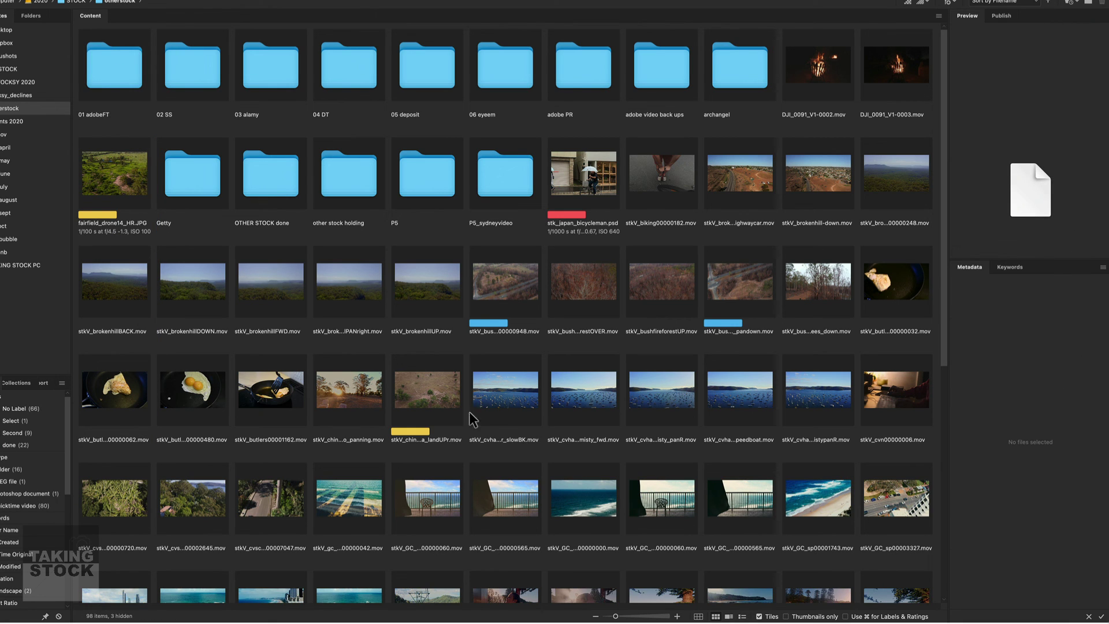
pyautogui.scroll(-7, 394, 486)
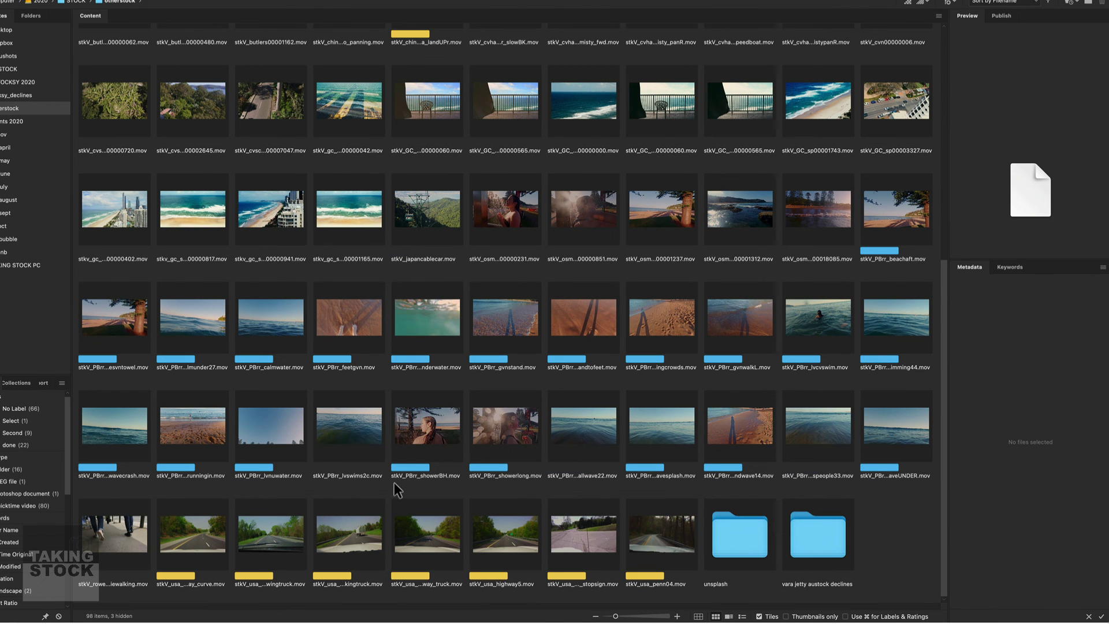
pyautogui.scroll(7, 395, 485)
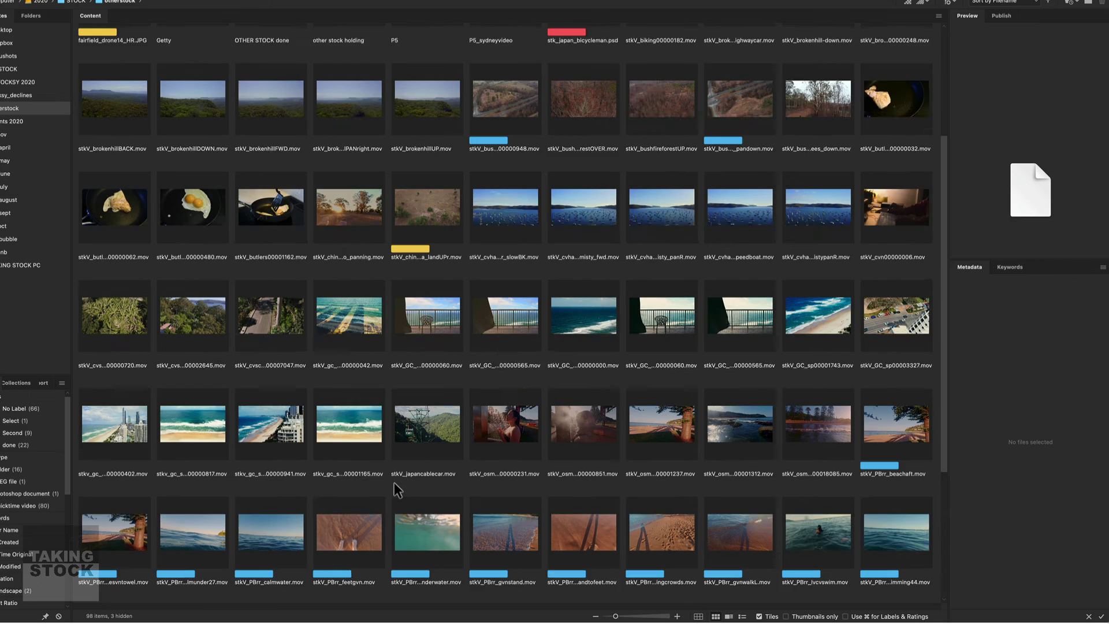